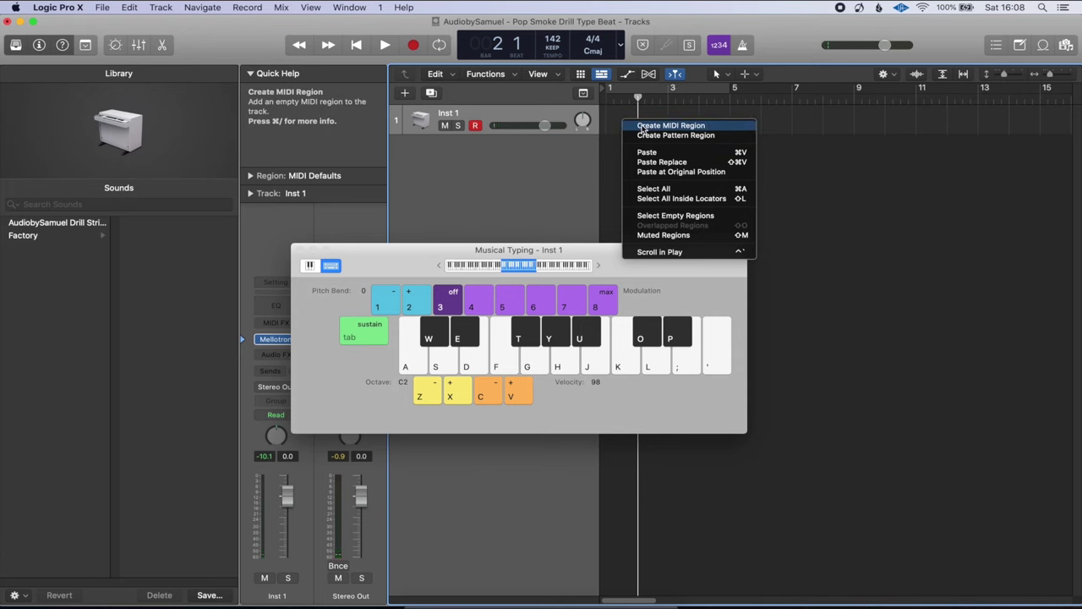
Step: Create an empty MIDI region on the Inst 1 track from bar 1 and extend it to bar 5
left_click(643, 125)
left_click_drag(631, 133, 728, 127)
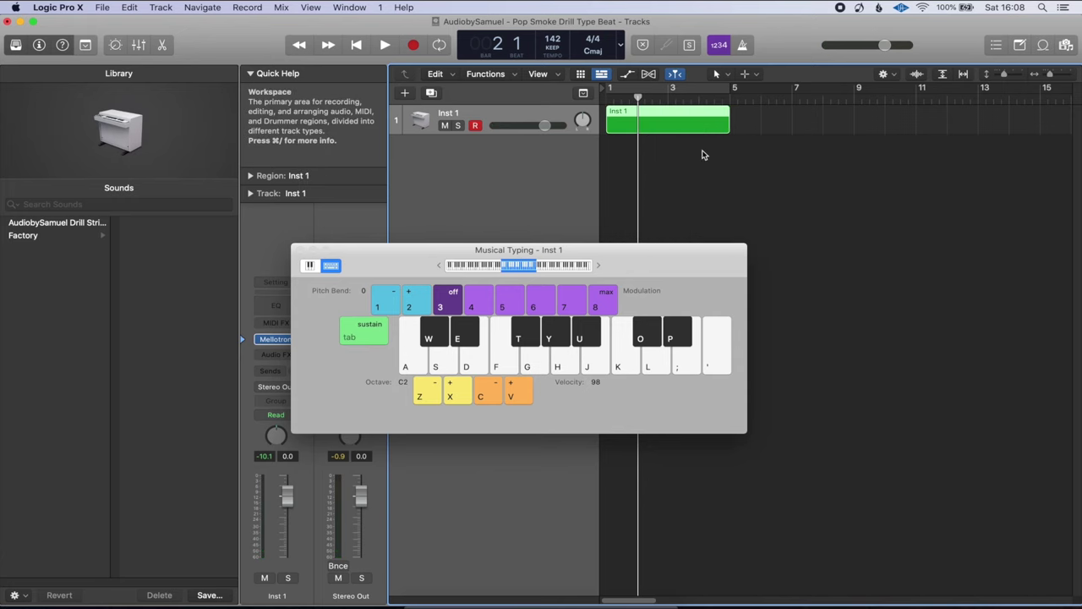
key("super+k")
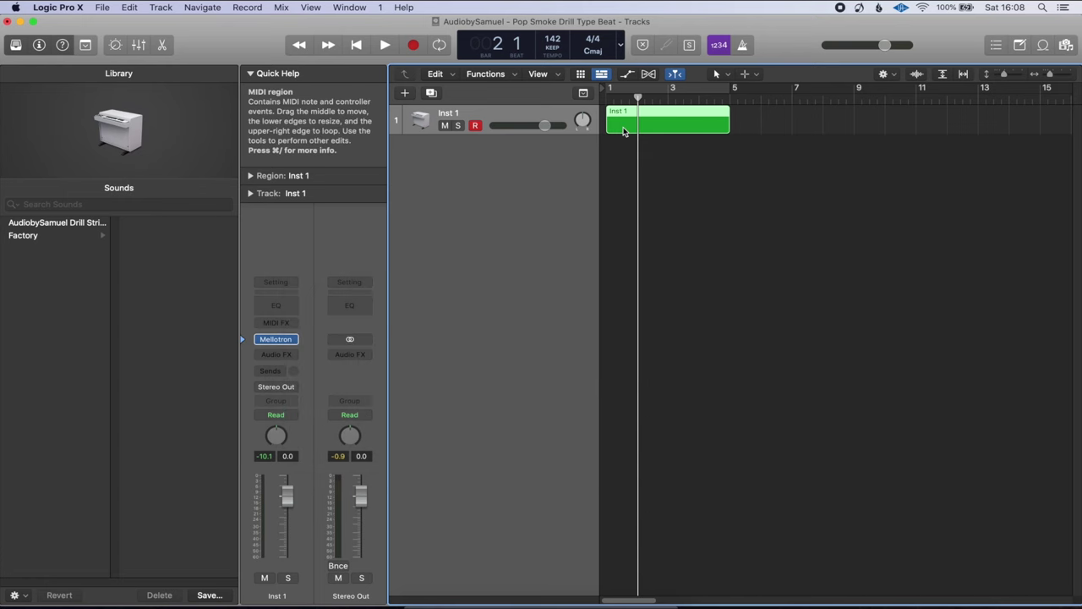
Step: Open the Inst 1 region in the Piano Roll, and make room by hiding the Library and enlarging the editor
double_click(623, 128)
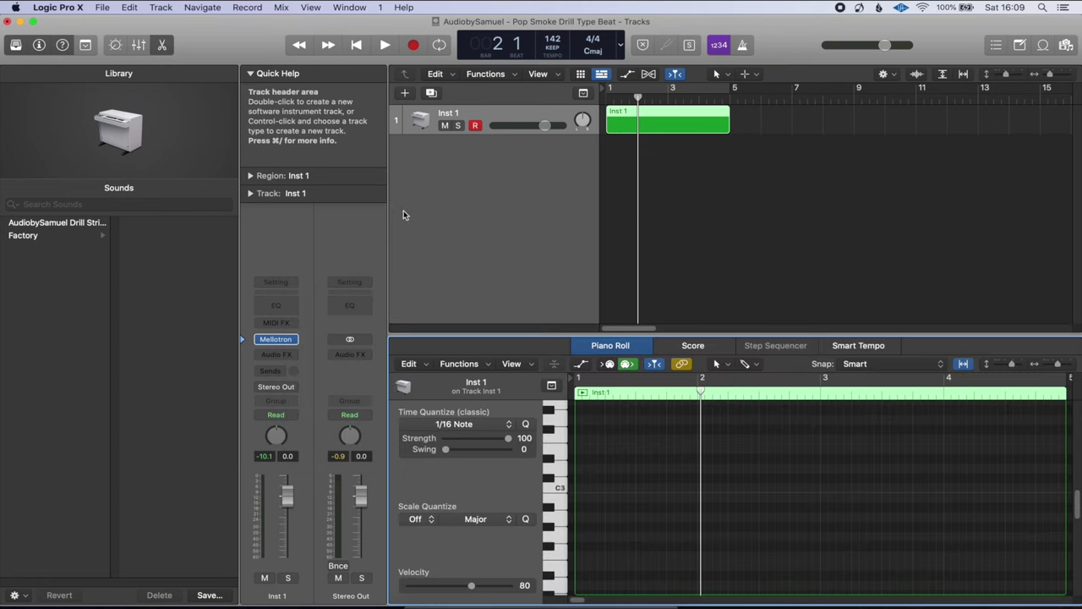
mouse_move(127, 133)
key("y")
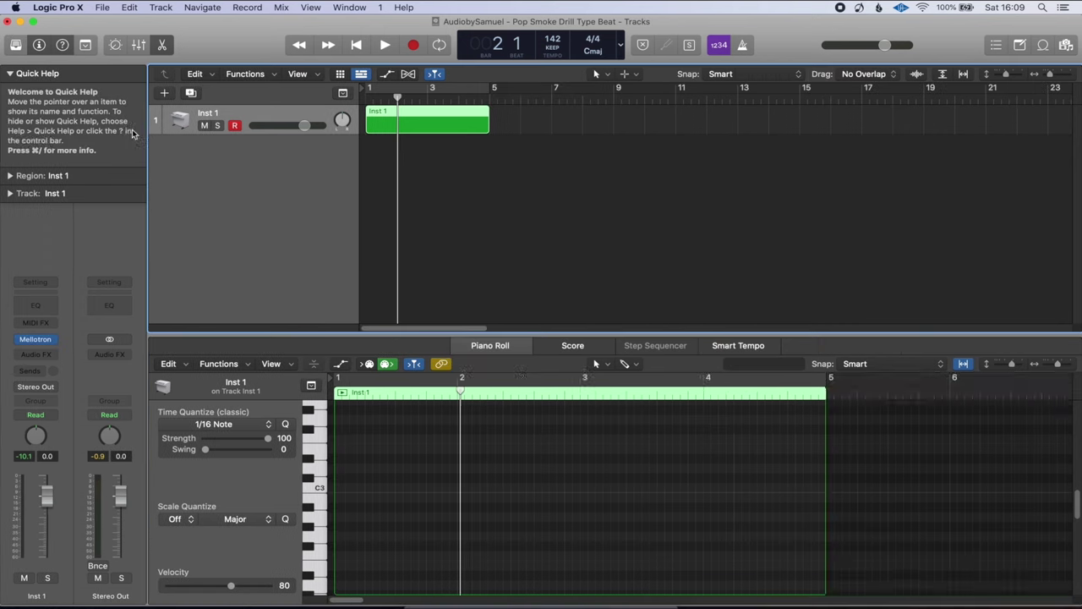
left_click_drag(375, 334, 375, 147)
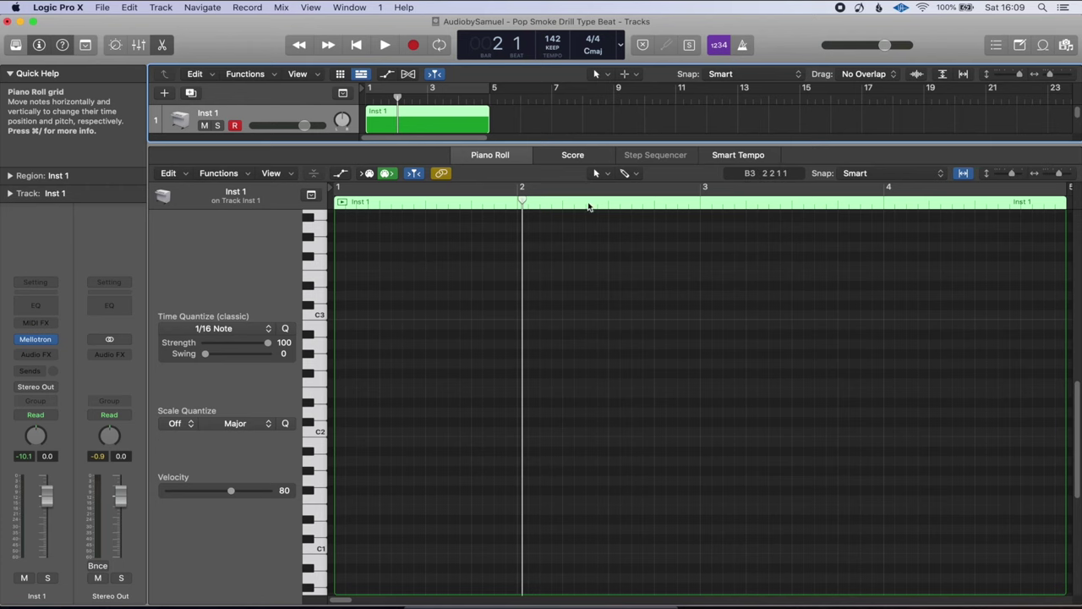
Step: Draw a one-bar C3 note and a one-bar G3 note above it, both filling bar 1 of the Piano Roll
left_click(627, 174)
left_click(636, 205)
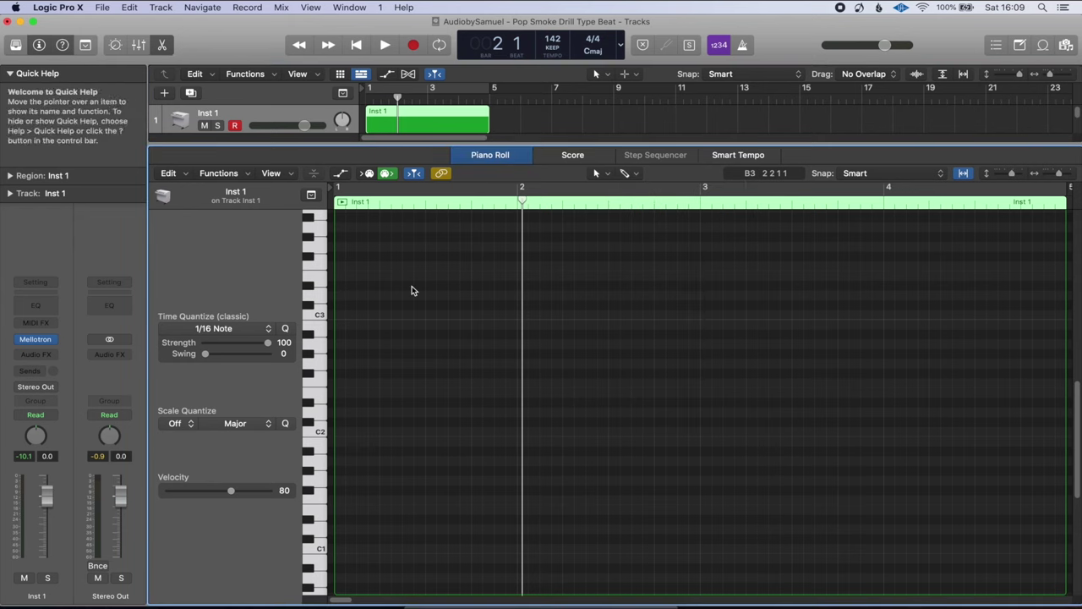
left_click(345, 319)
left_click_drag(425, 318, 516, 319)
scroll(357, 276, "up", 1)
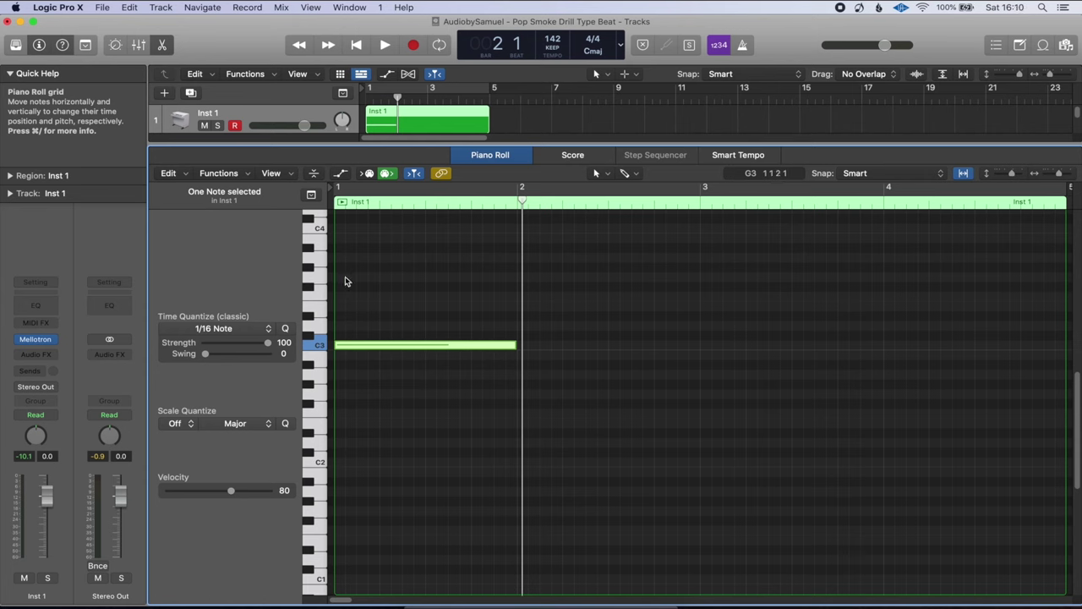
left_click(345, 278)
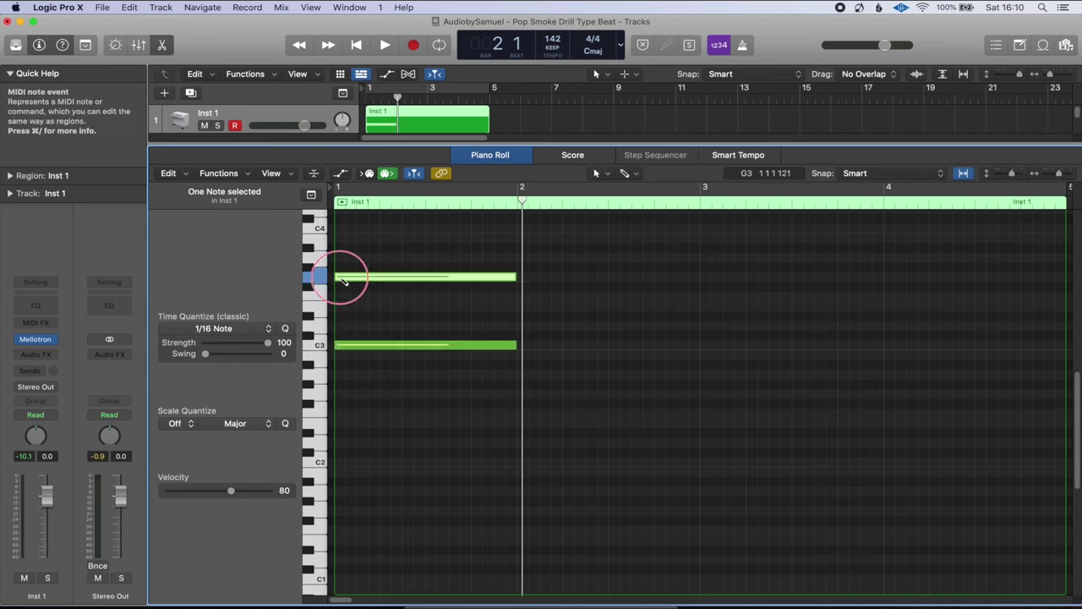
left_click(410, 241)
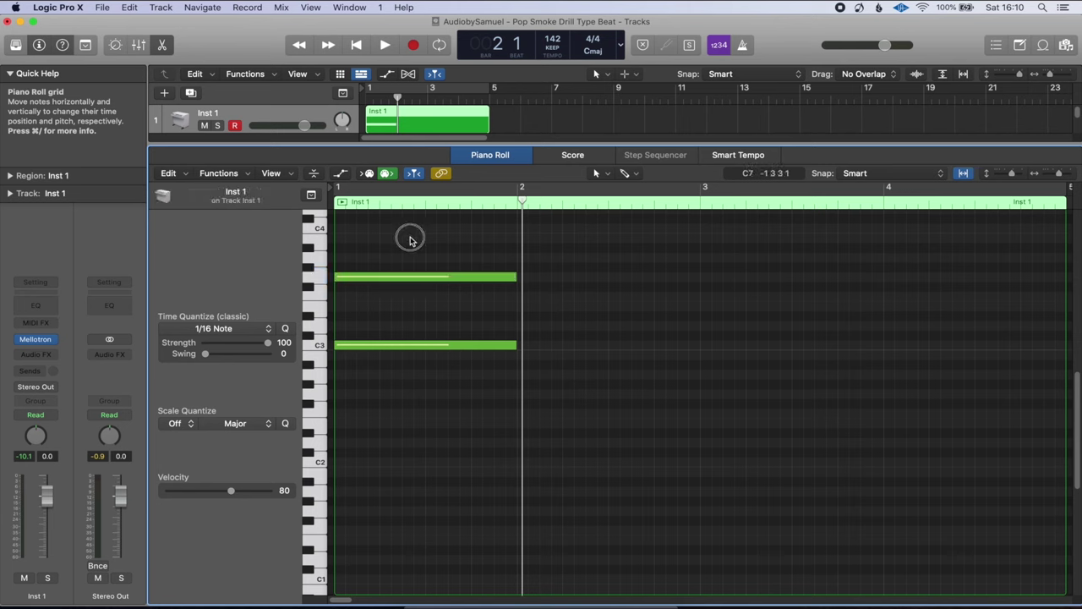
Step: Repeat the C3 and G3 notes three times to fill bars 2 to 4, and listen to the loop
key("super+a")
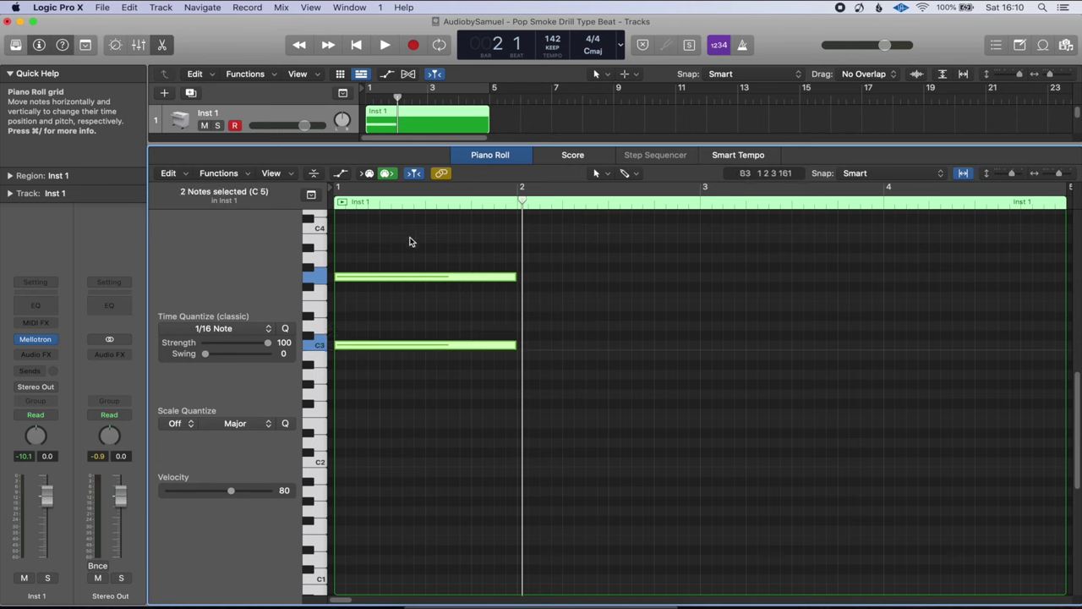
key("super+r")
key("super+r")
key("super+r")
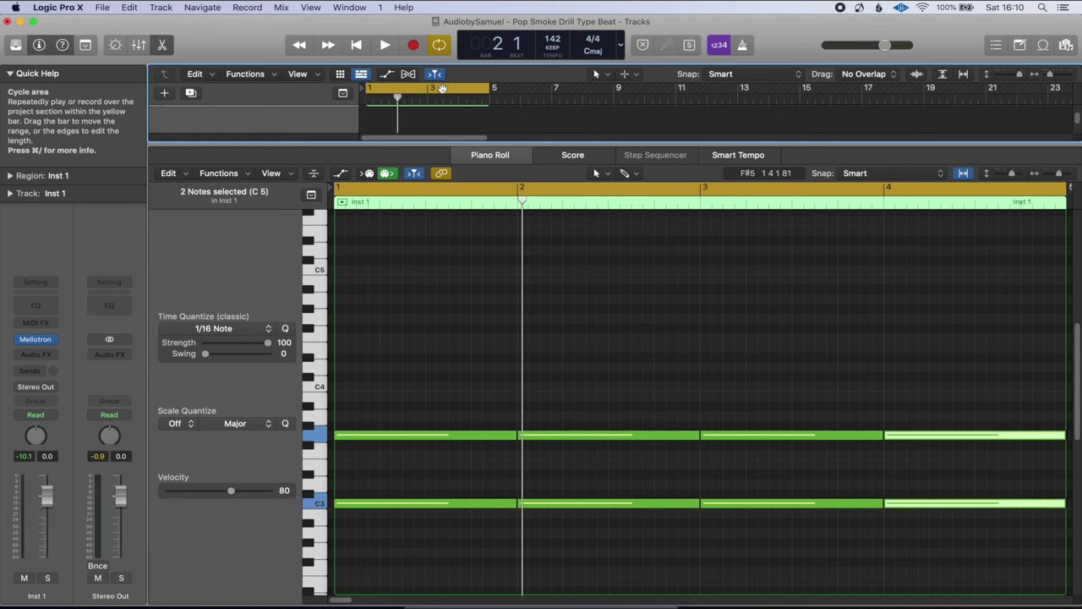
key("space")
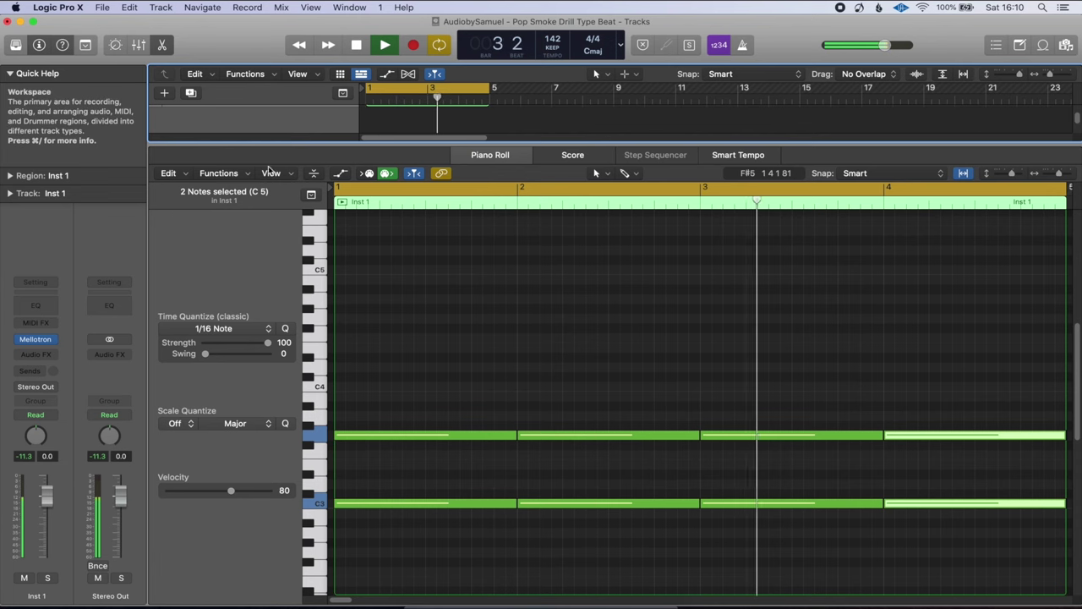
key("space")
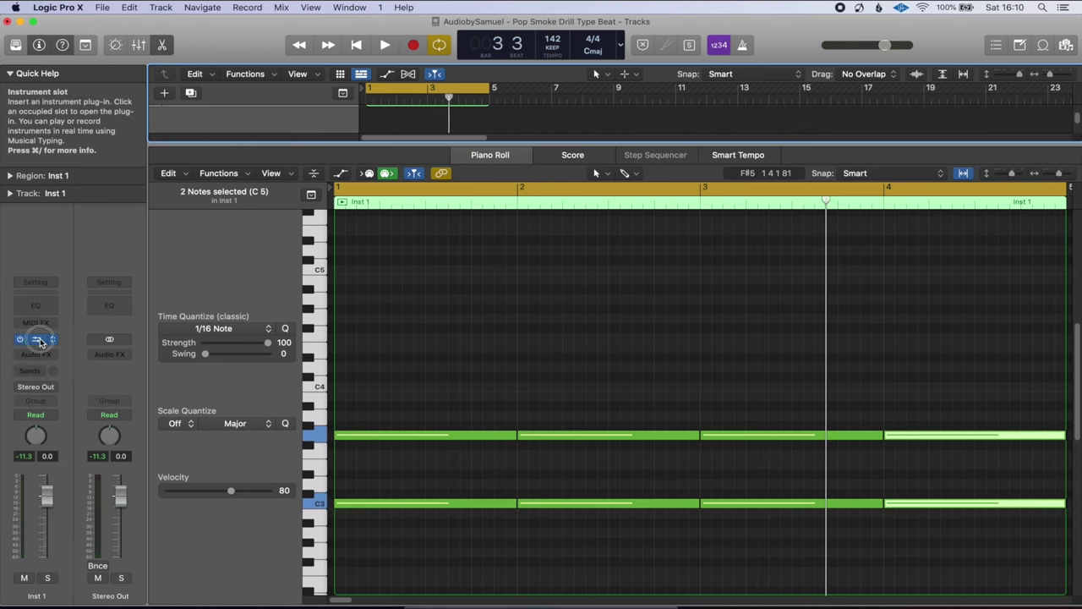
Step: Open the Vintage Mellotron on Inst 1 and, during playback, set Sound A to String Section and Sound B to Flute
left_click(38, 339)
key("space")
left_click(406, 218)
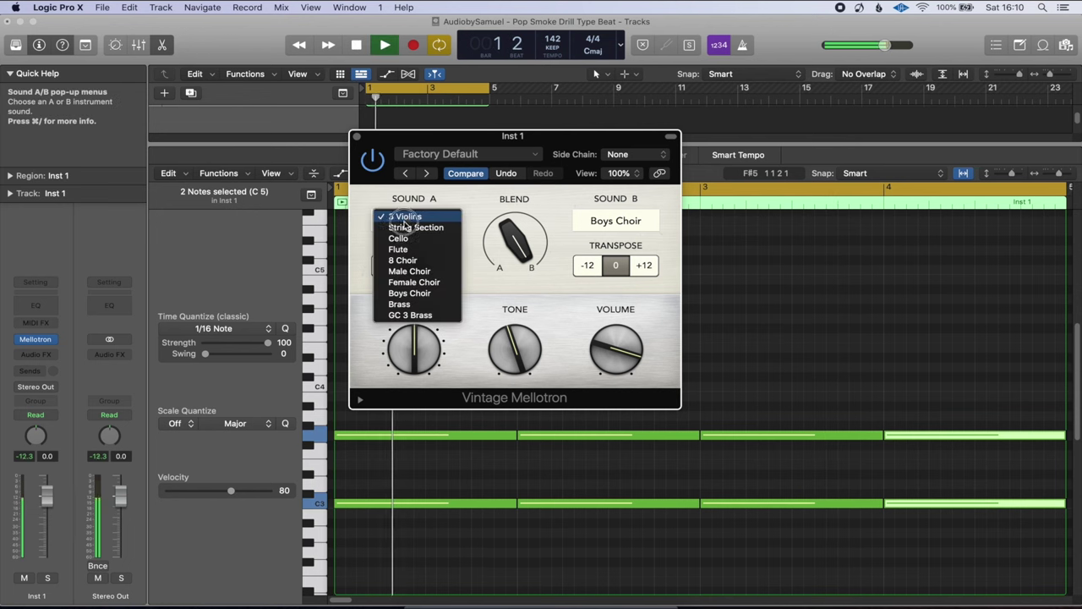
left_click(406, 226)
left_click_drag(514, 243, 514, 287)
left_click(616, 221)
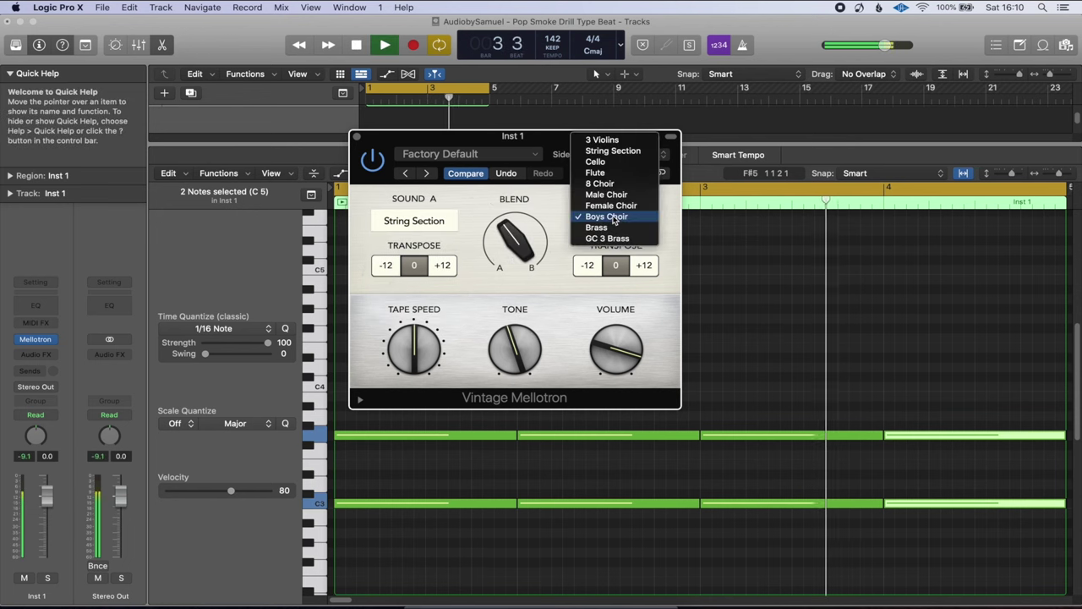
left_click(608, 174)
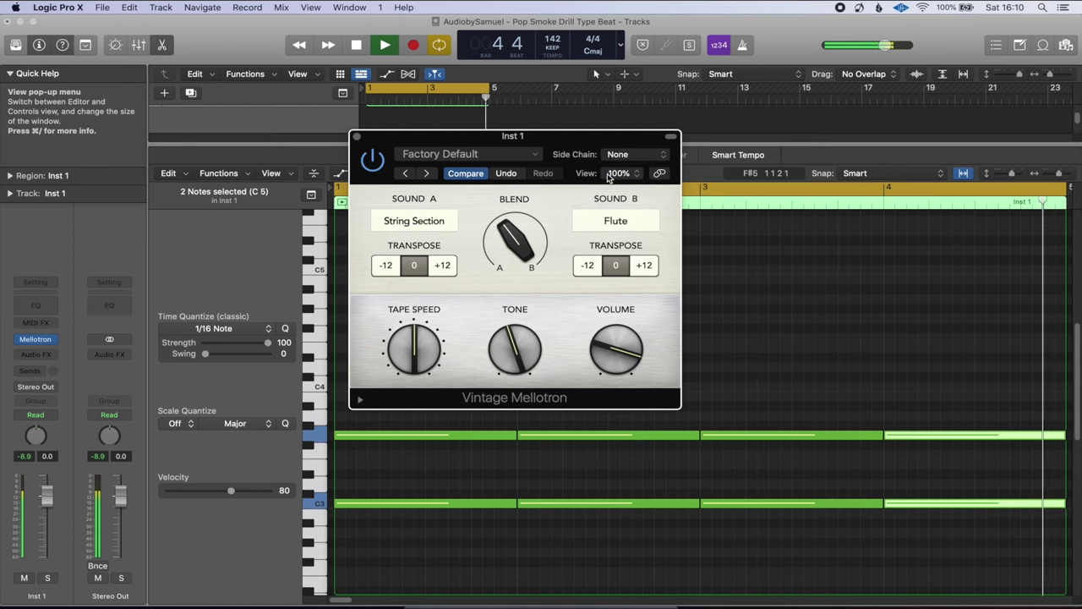
Step: Transpose the Mellotron's Sound A by -12 and Sound B by +12, with the blend at about 60
left_click(384, 265)
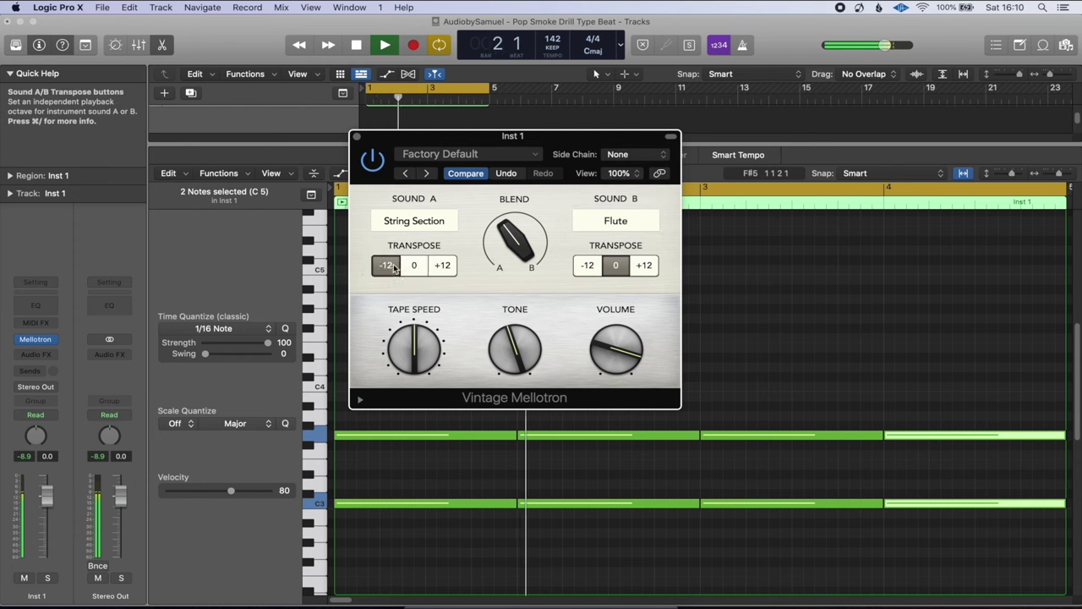
mouse_move(519, 218)
left_mouse_down()
mouse_move(531, 193)
mouse_move(518, 221)
left_mouse_up()
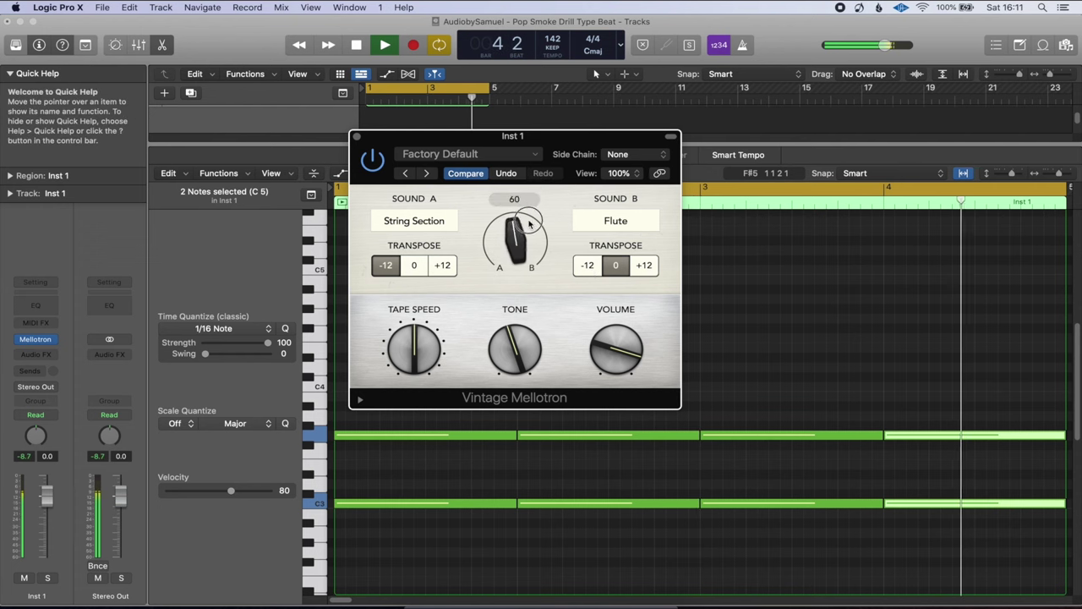
left_click(643, 266)
Step: Lower the Mellotron's tape speed and set its tone to about 58
mouse_move(414, 364)
left_click_drag(416, 358, 434, 411)
left_click_drag(515, 379, 522, 315)
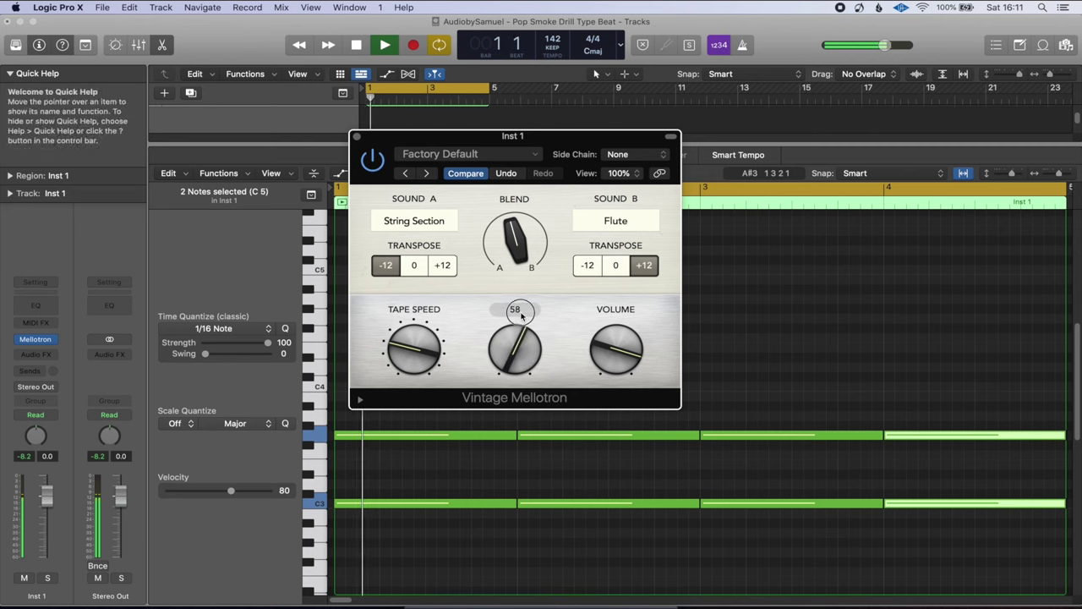
Step: Set Sound A's transposition back to 0 and the blend to about 75, then close the Mellotron window
left_click(413, 266)
left_click_drag(514, 249, 512, 243)
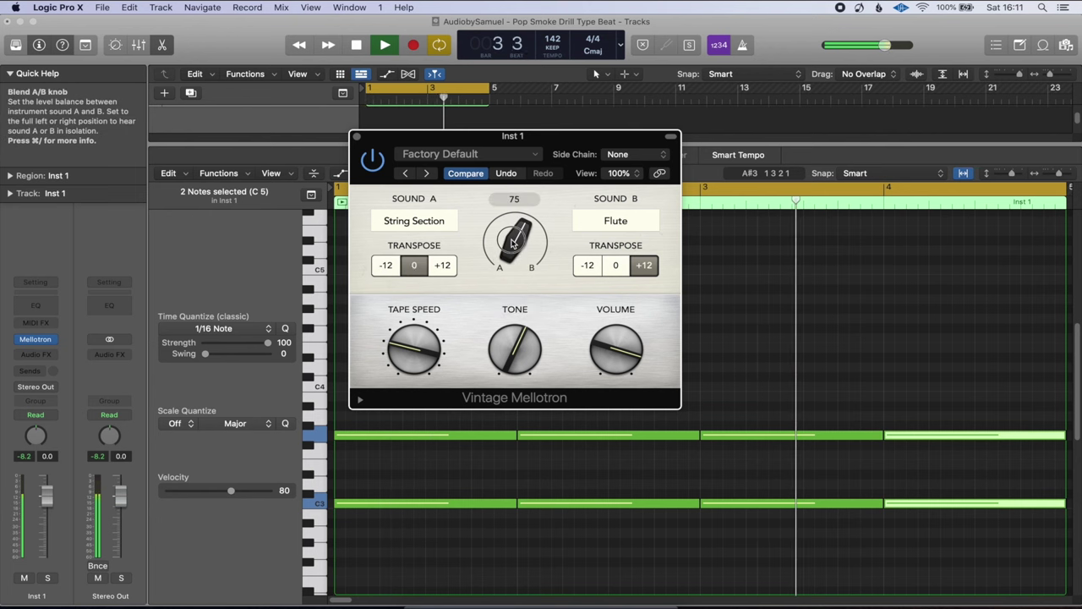
key("super+w")
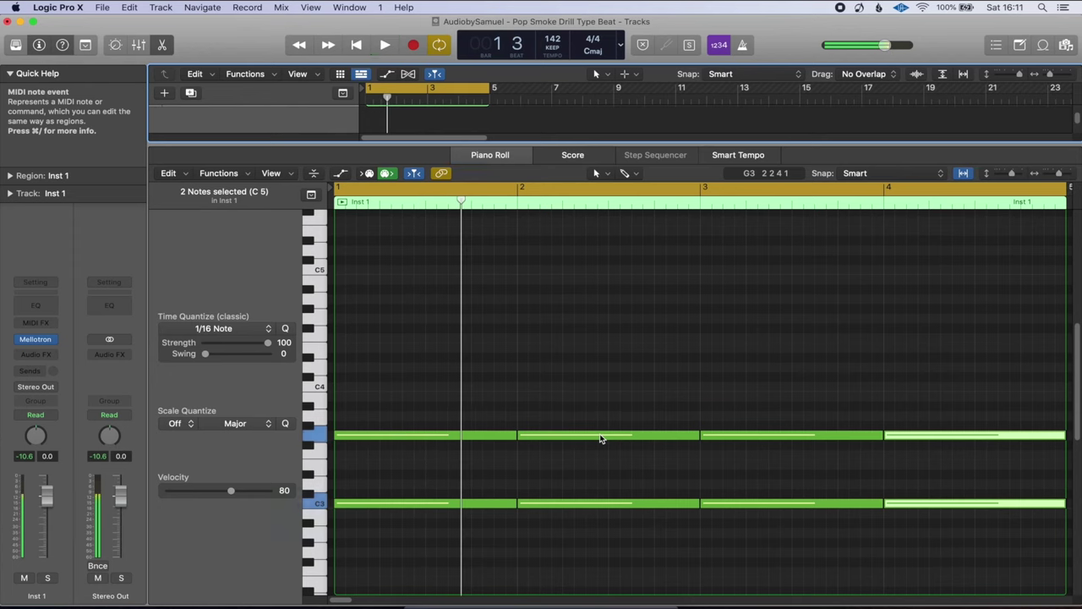
Step: Raise the upper note in bar 2 by one semitone to G#3 and stop playback
left_click_drag(601, 439, 596, 428)
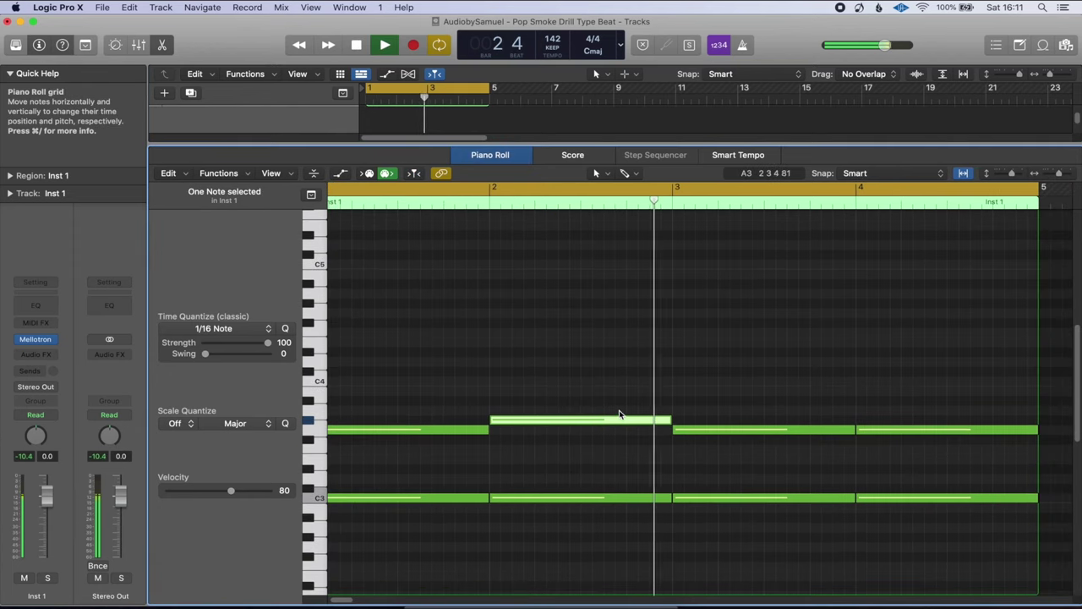
left_click(640, 358)
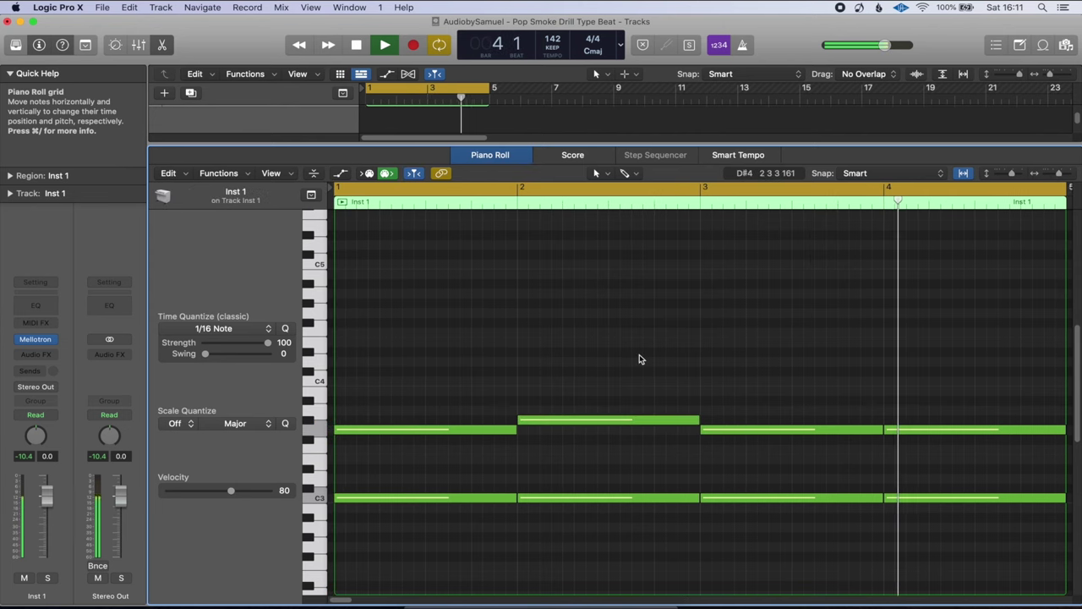
key("space")
Step: Lower the C3 note in bar 4 by four semitones to G#2, listening to the loop before and after
key("super+Left")
scroll(672, 359, "down", 1)
scroll(624, 354, "up", 5)
scroll(624, 354, "left", 3)
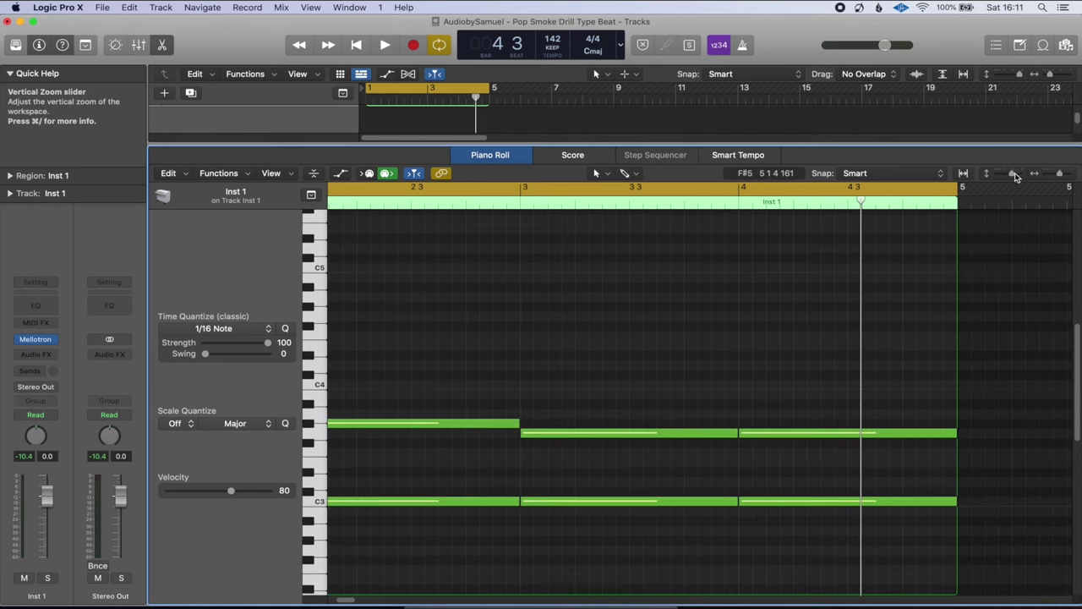
left_click_drag(1012, 175, 1057, 176)
left_click(1052, 176)
scroll(812, 268, "left", 3)
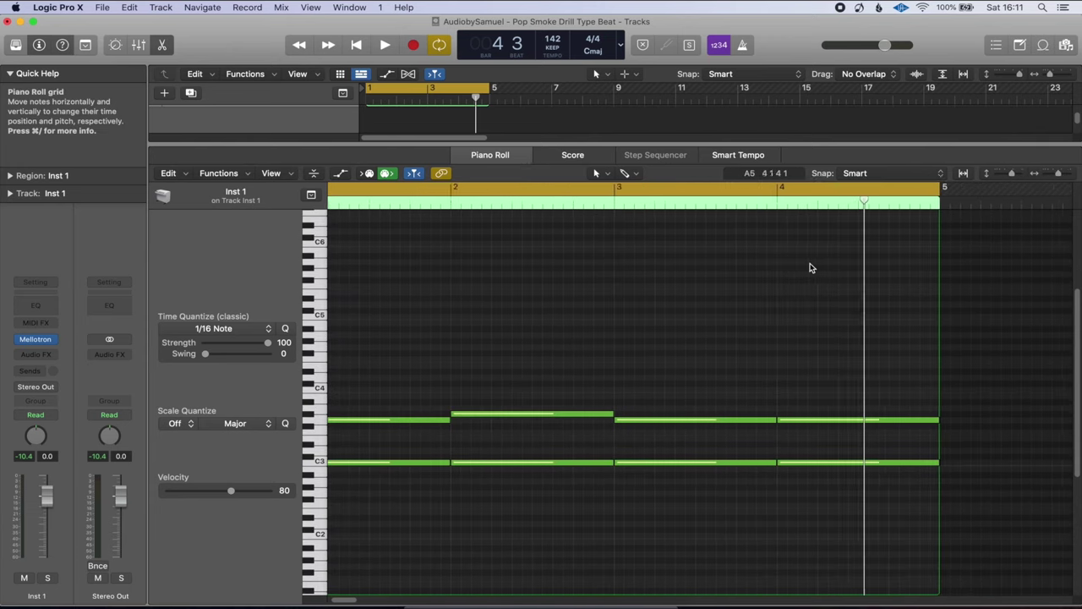
key("space")
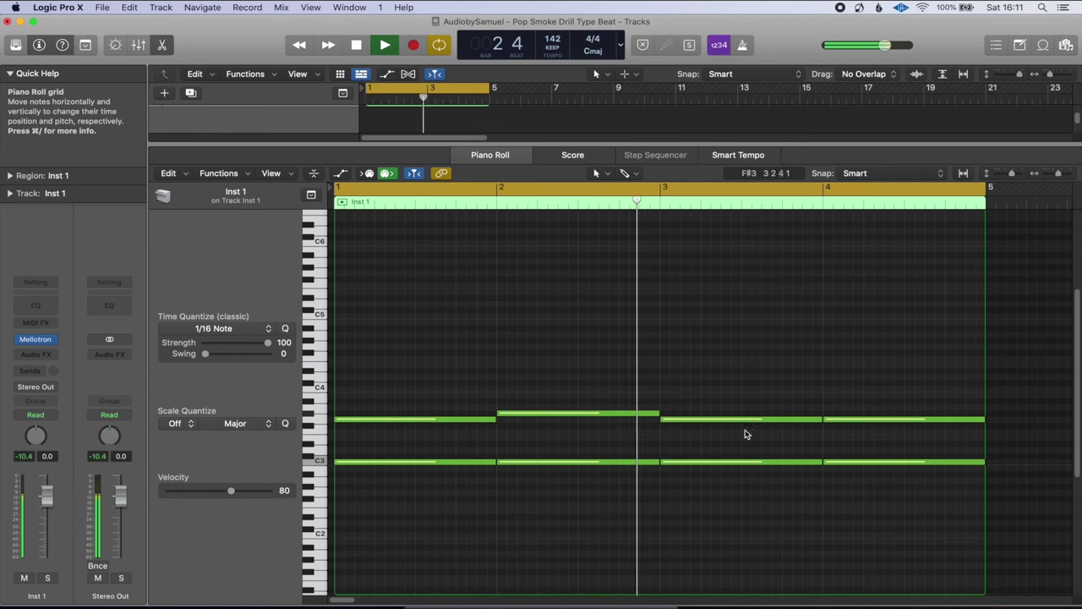
key("space")
left_click_drag(918, 463, 919, 485)
key("space")
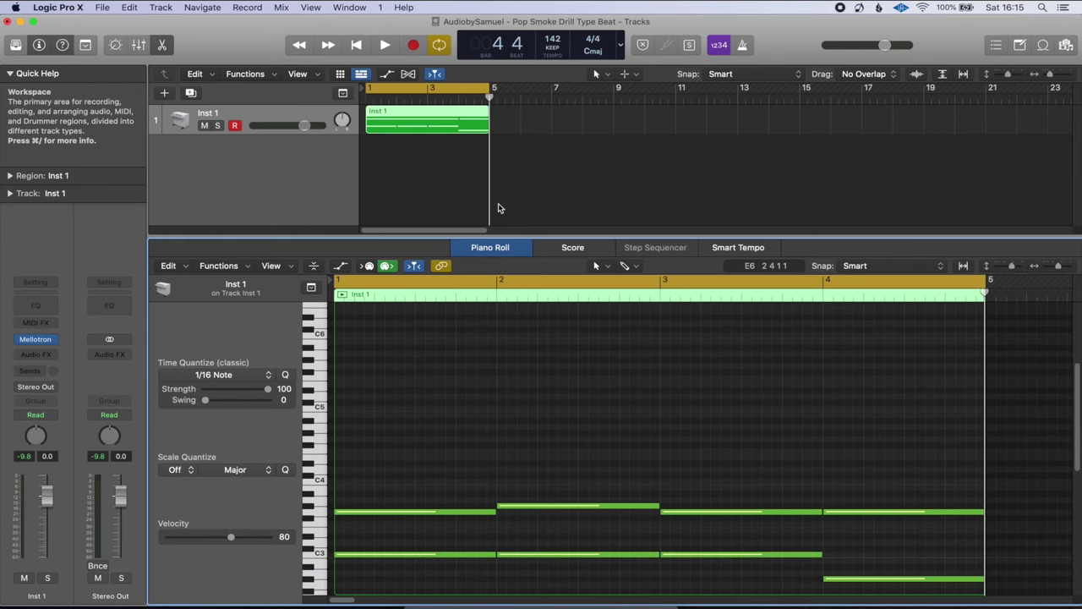
Step: Create one new software instrument track with an Empty Channel Strip as its instrument
left_click(165, 92)
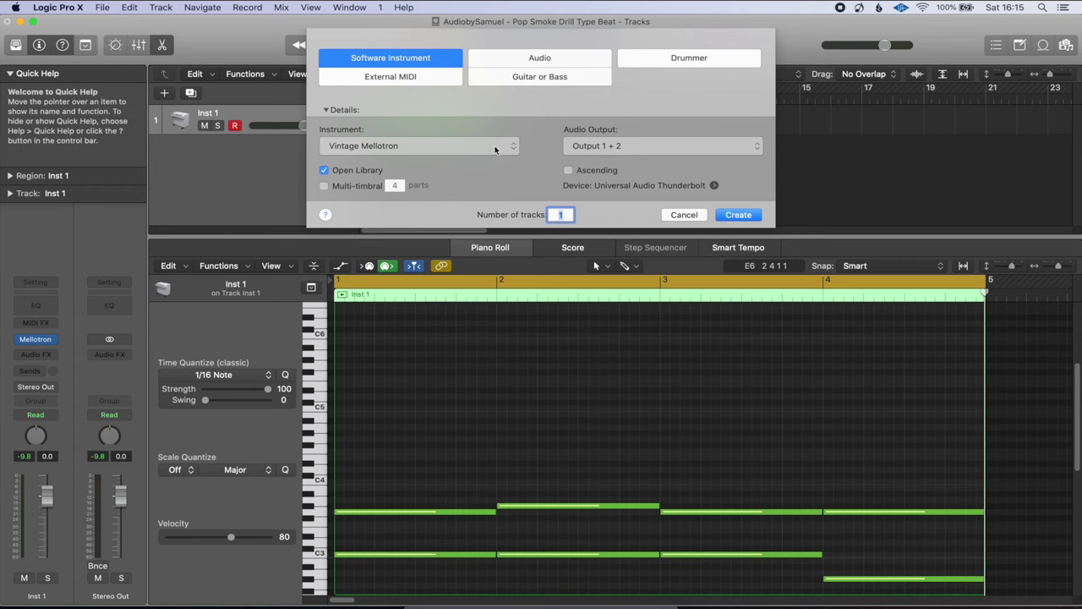
left_click(513, 146)
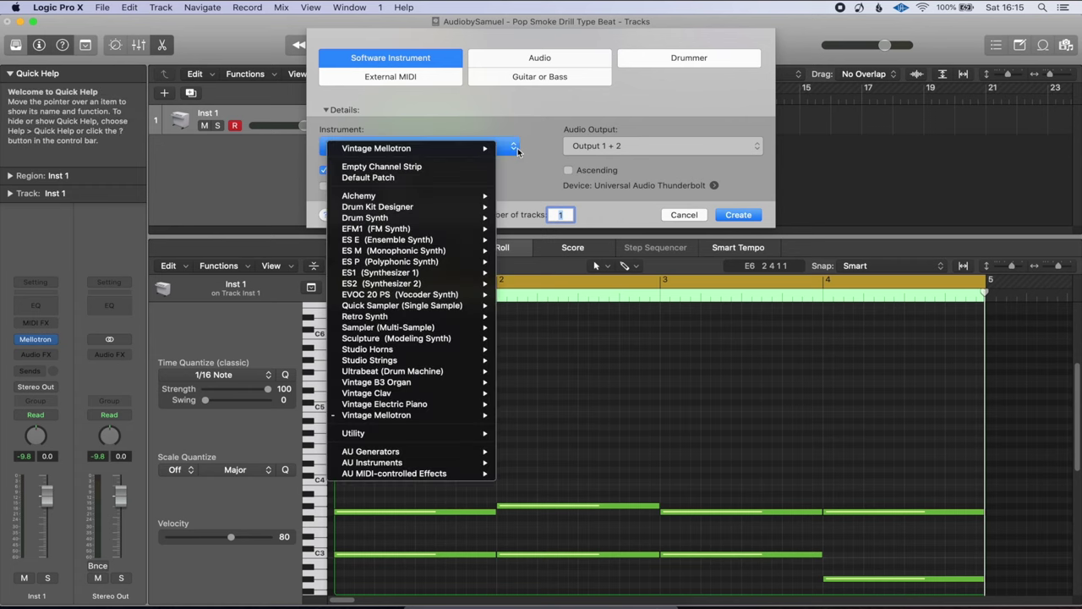
left_click(470, 168)
key("Return")
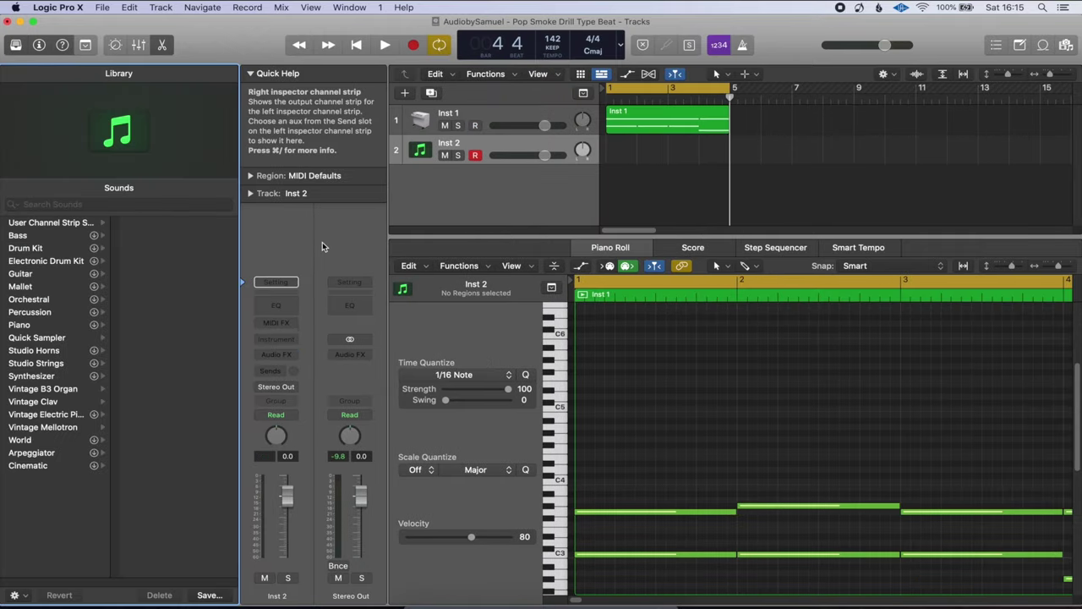
Step: Load the Steinway Grand Piano patch from the Piano category onto the new track
key("y")
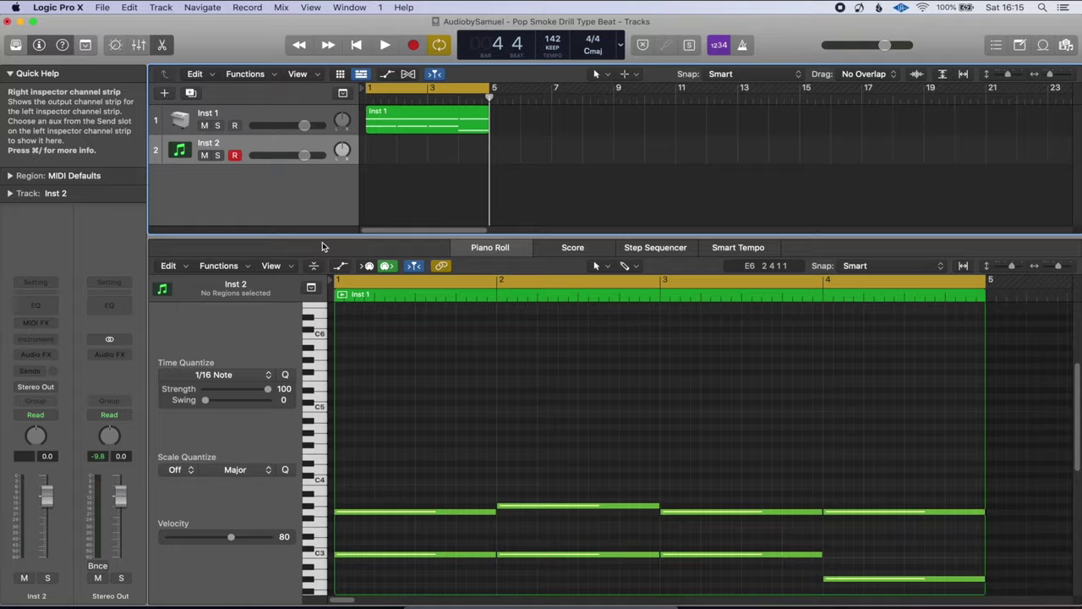
key("y")
left_click(19, 326)
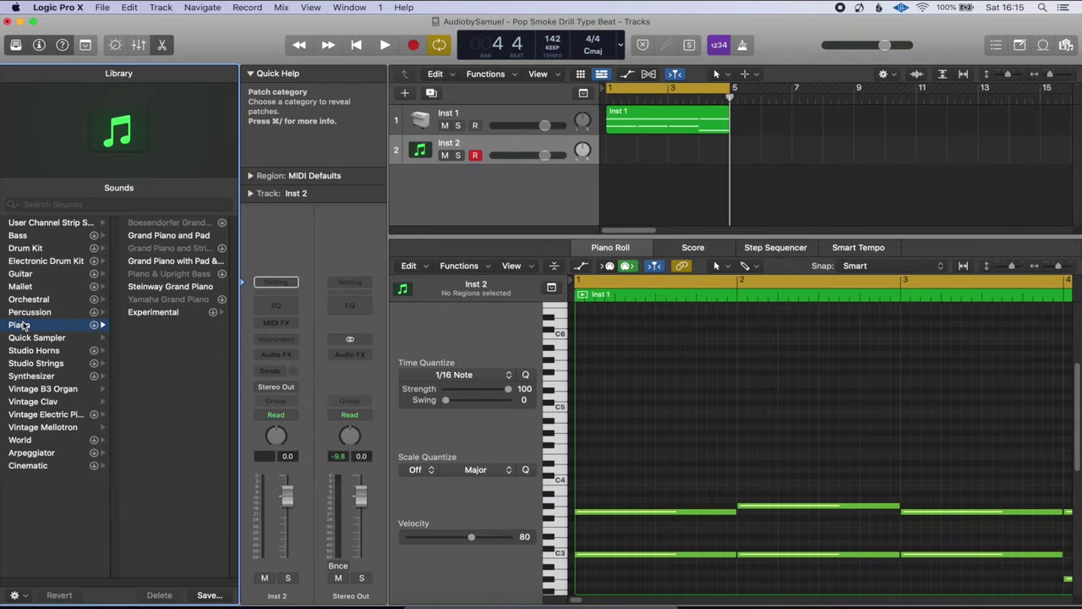
left_click(197, 292)
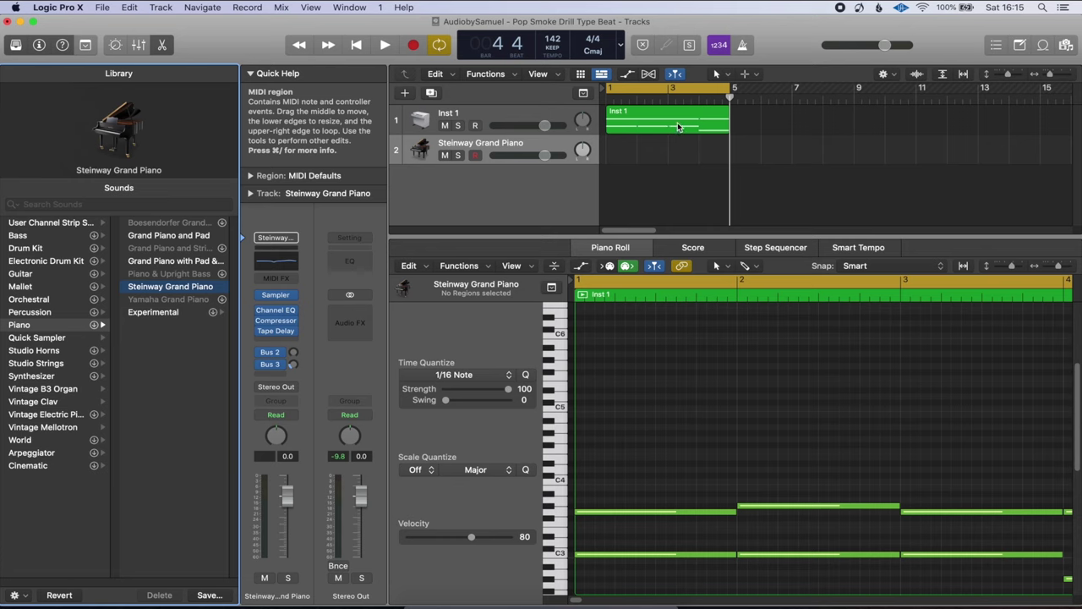
Step: Copy the Inst 1 region onto the Steinway Grand Piano track at bar 1 and hide the Library
left_click_drag(677, 127, 677, 141)
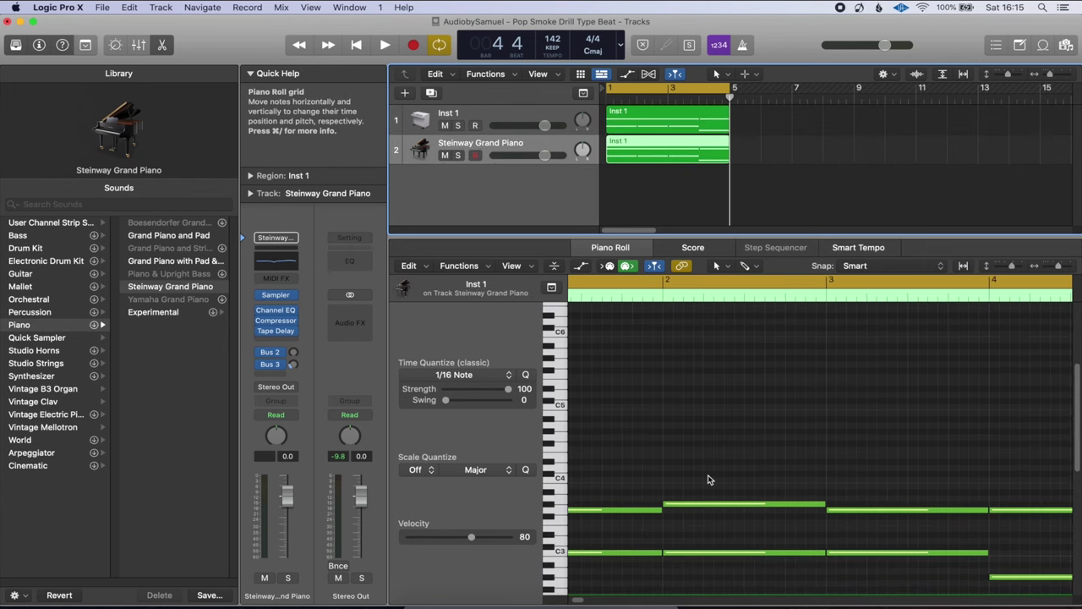
key("y")
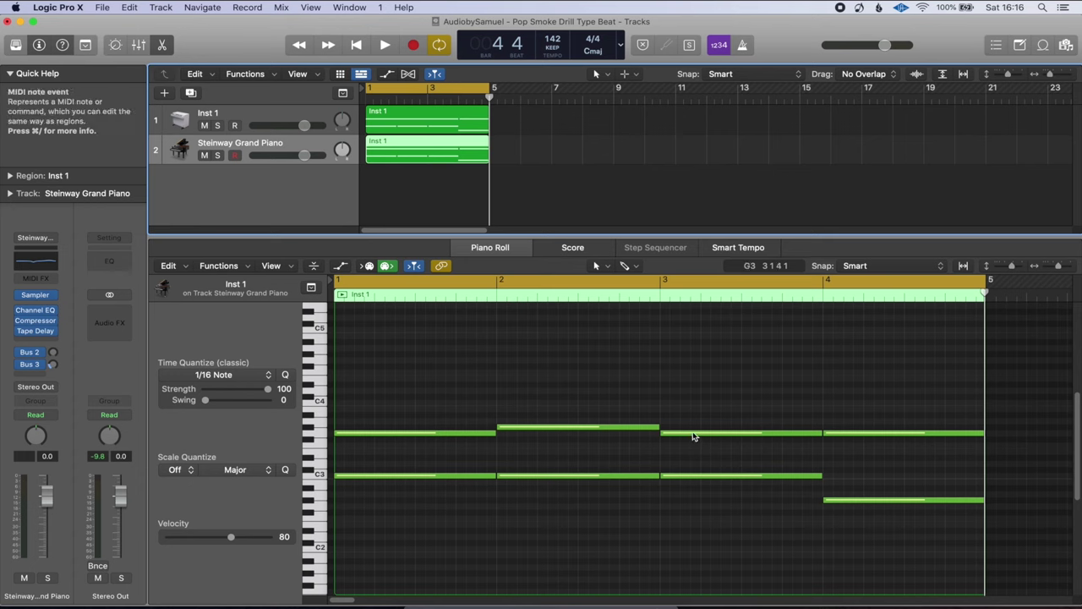
Step: Add half-bar piano notes on D#4 at the start of bar 1 and G4 on its third beat, auditioning the loop
left_click(339, 365, "super")
left_click_drag(352, 373, 351, 391)
key("space")
key("space")
left_click_drag(495, 385, 421, 359)
left_click(427, 361, "super")
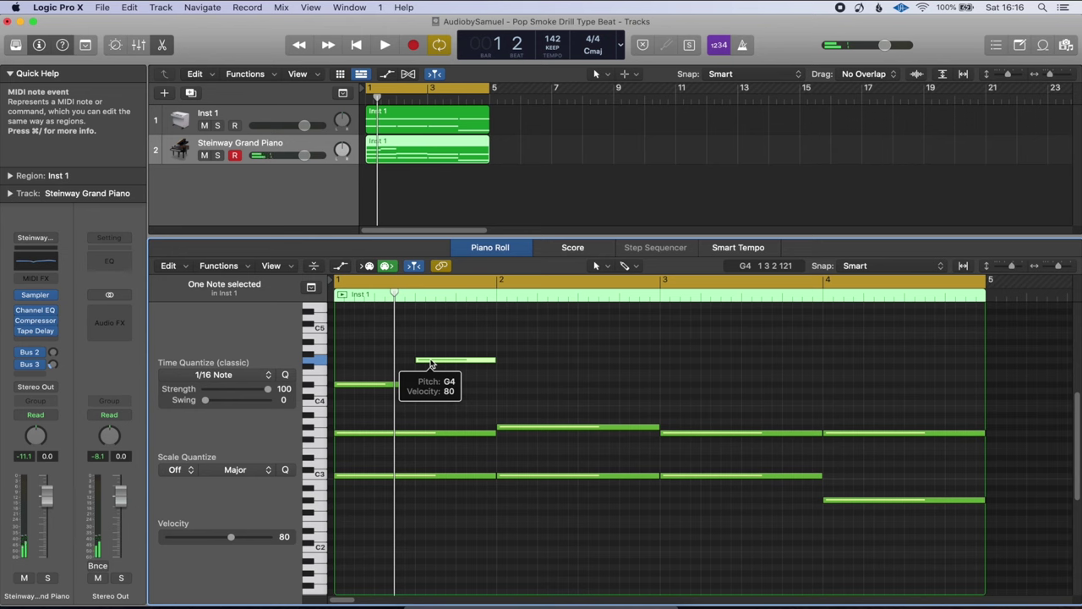
key("space")
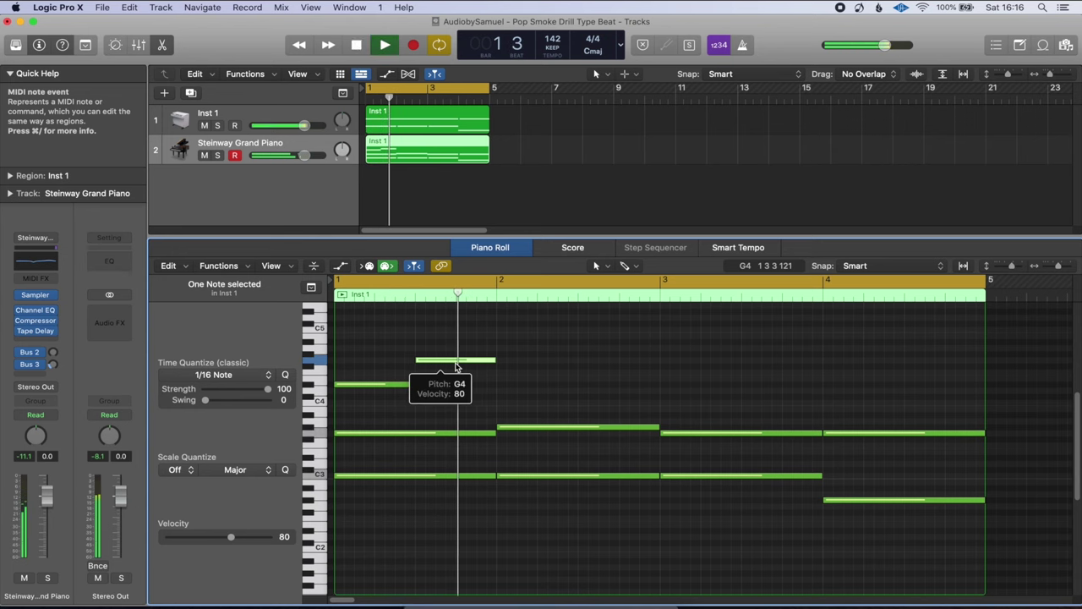
key("space")
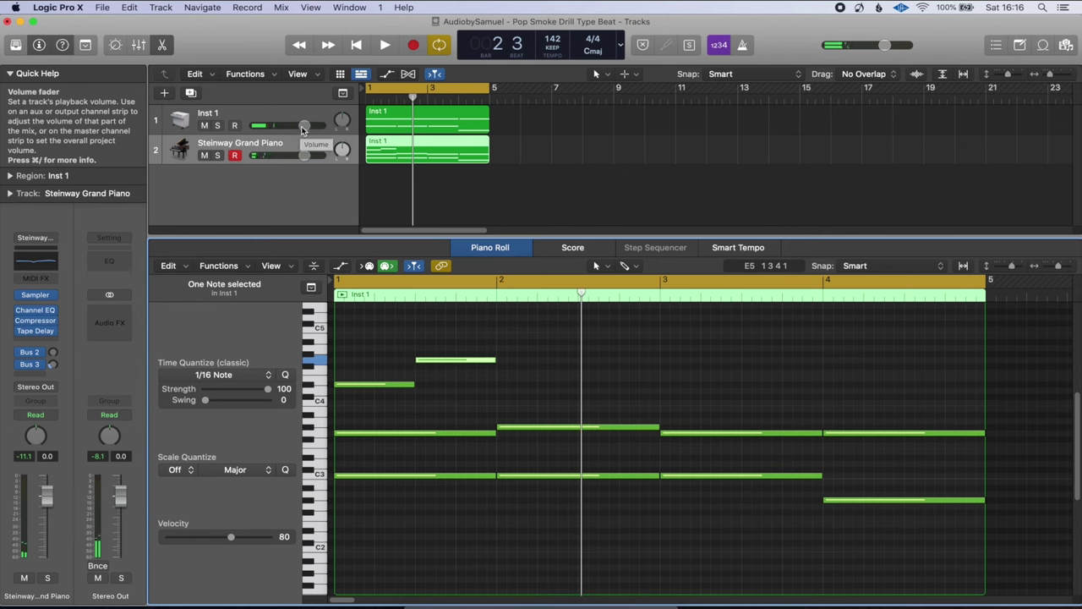
Step: Lower the Inst 1 track's volume to slightly below -6.8 dB while checking the balance in playback
left_click_drag(303, 127, 301, 125)
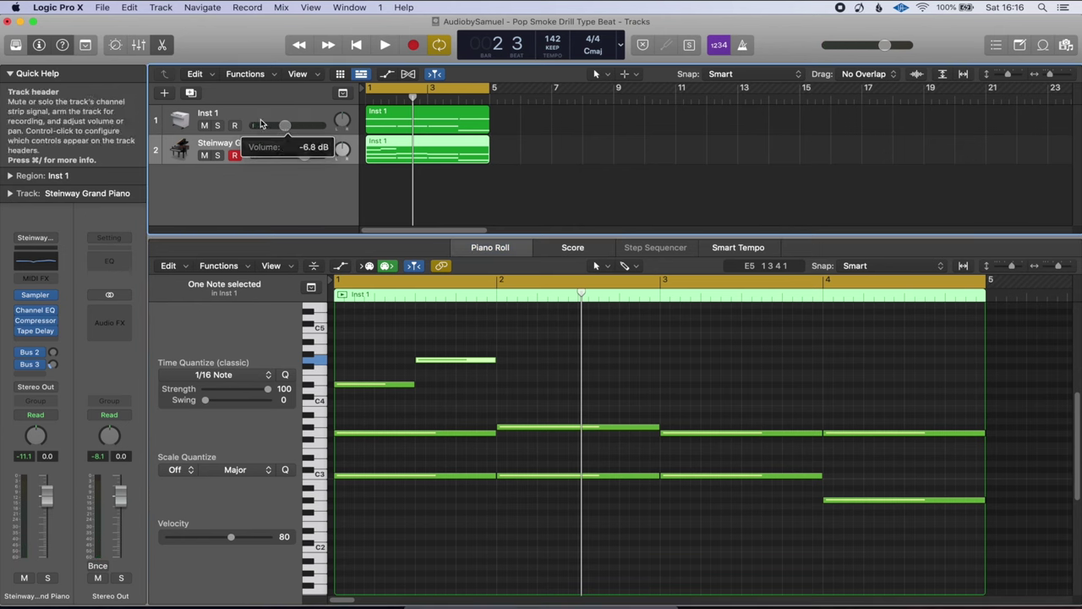
key("space")
left_click_drag(288, 125, 281, 125)
Step: Add half-bar piano notes in bar 2, C5 on the first beat and G4 on the third, and play the loop
scroll(520, 331, "up", 3)
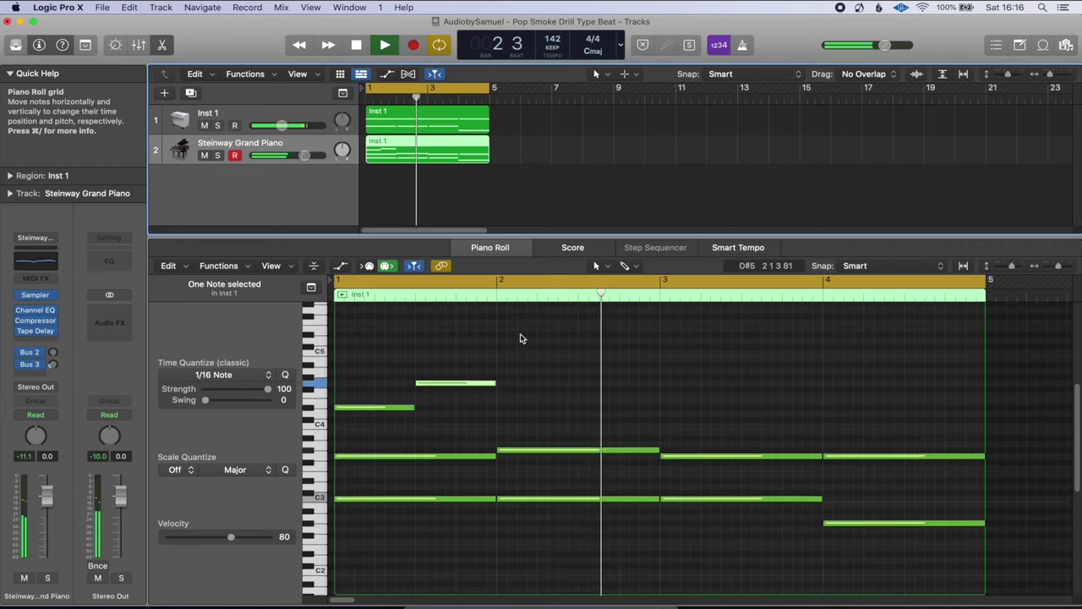
key("space")
left_click(510, 382, "super")
left_click_drag(514, 382, 509, 382)
left_click(570, 412, "super")
left_click_drag(591, 412, 595, 412)
key("space")
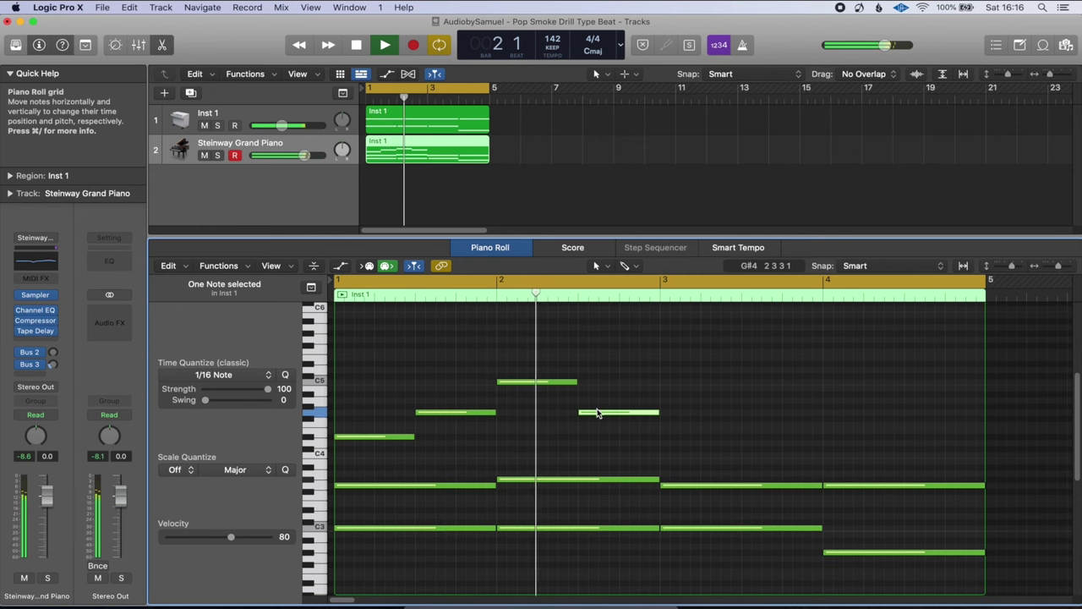
key("space")
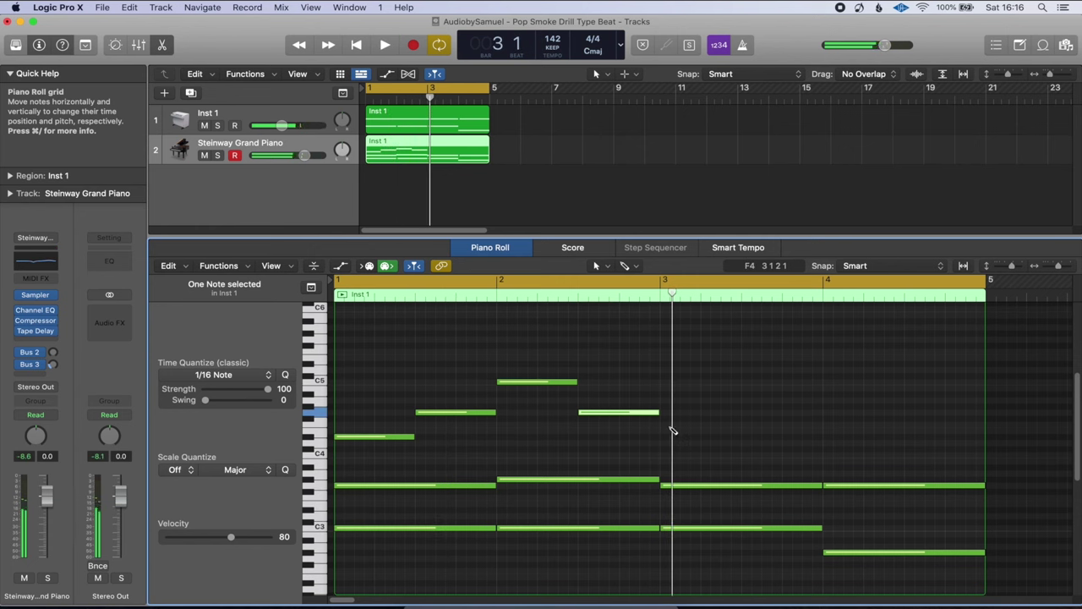
Step: Add half-bar piano notes E4 on beat 3 of bar 3, D#4 at bar 4 and A#3 on beat 3 of bar 4
left_click(747, 418, "super")
left_click_drag(766, 419, 770, 435)
left_click(825, 436, "super")
left_click(911, 461, "super")
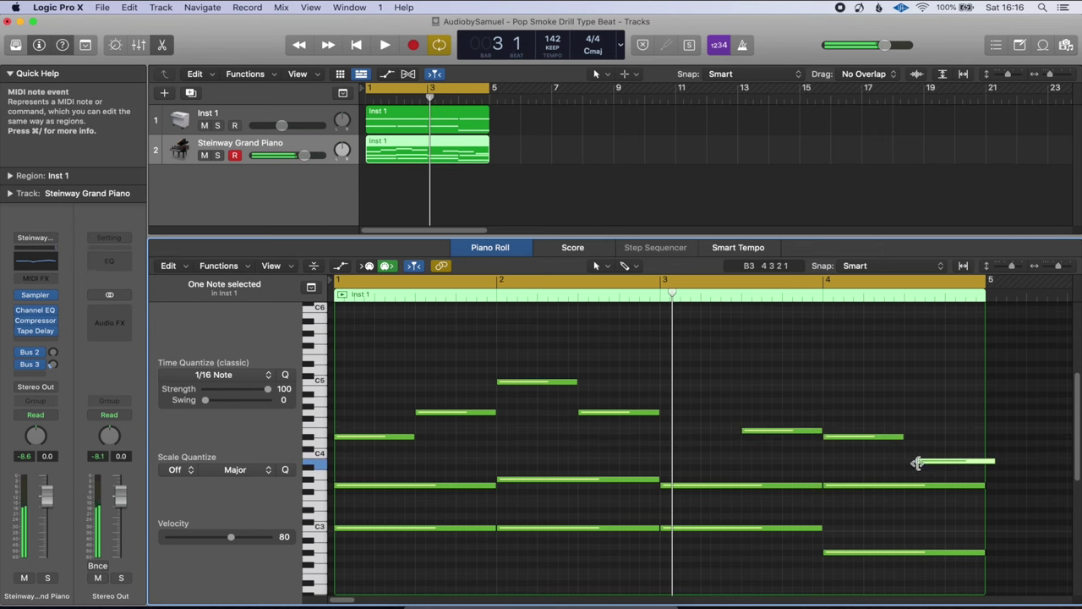
left_click_drag(935, 454, 928, 468)
key("space")
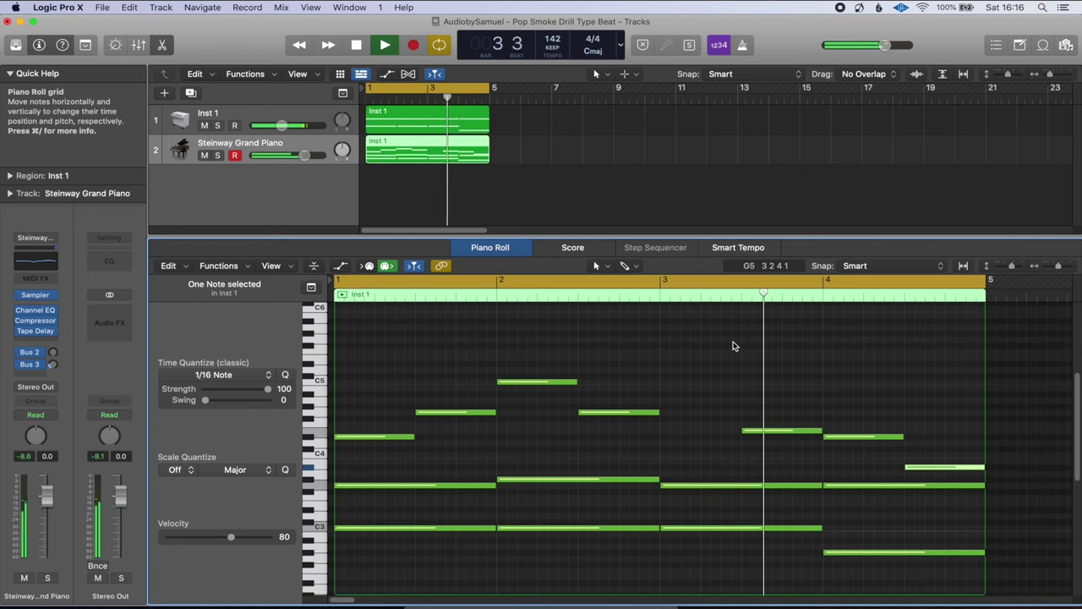
Step: Retune the last three upper melody notes in bars 3 and 4 to D#4, D4 and G4 while listening to the loop
key("space")
left_click(770, 434)
left_click_drag(769, 434, 770, 439)
key("space")
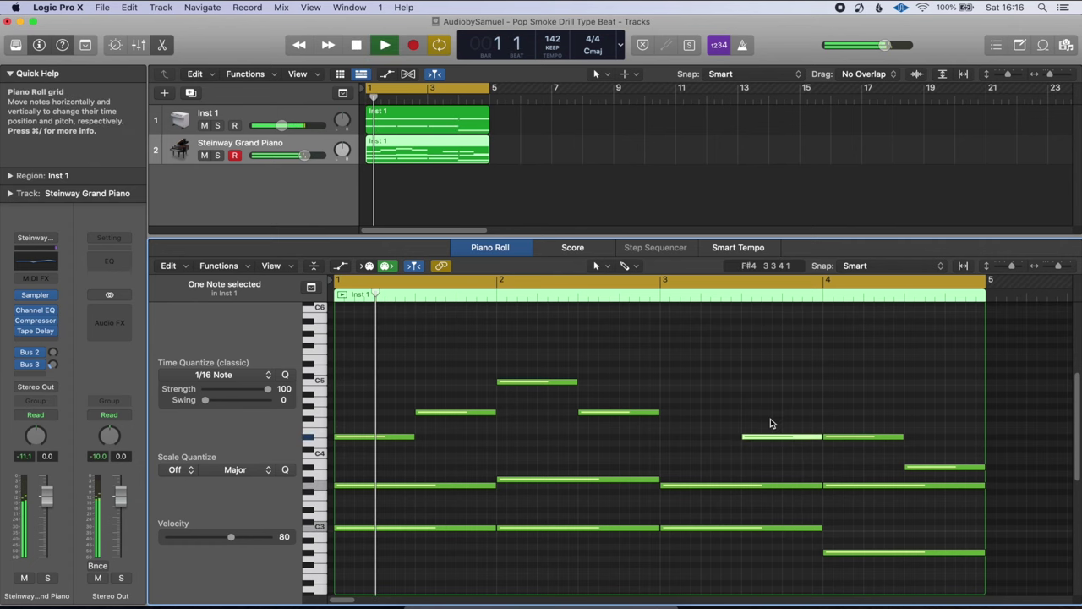
left_click_drag(856, 440, 858, 452)
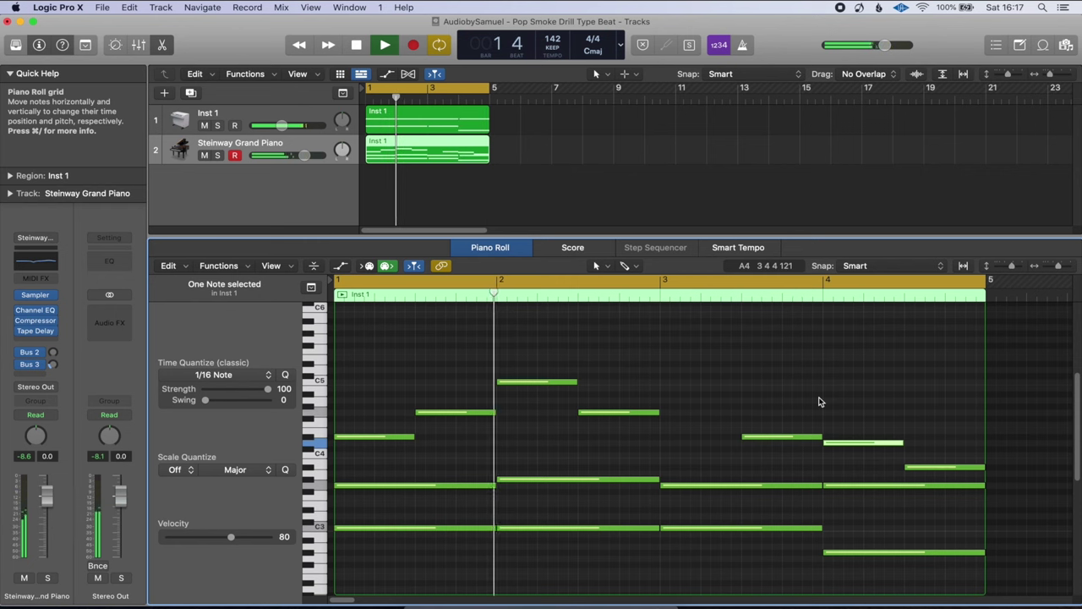
left_click_drag(943, 470, 944, 418)
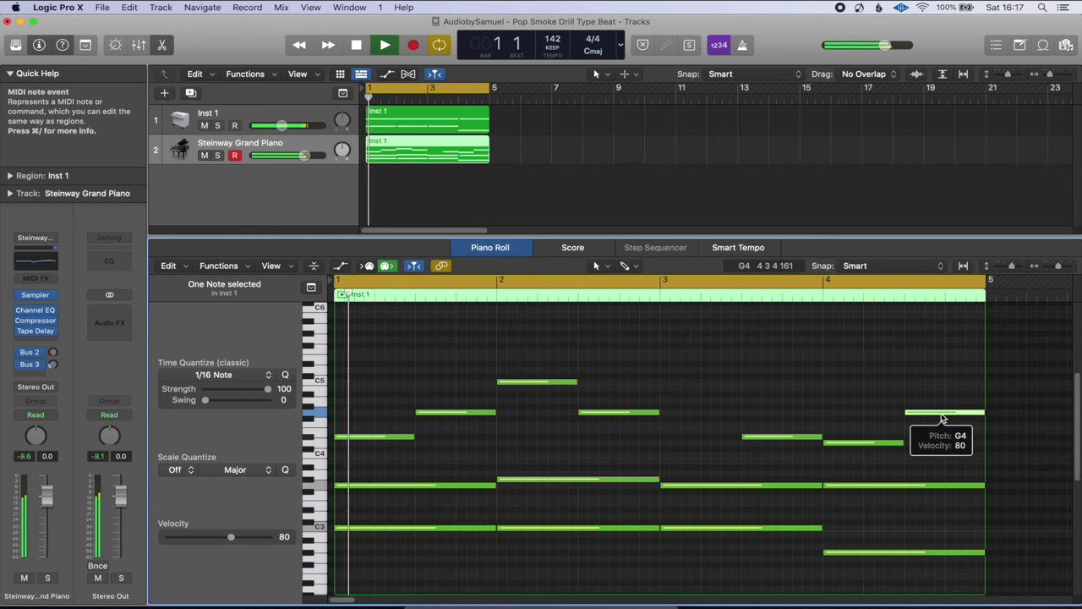
left_click(591, 367)
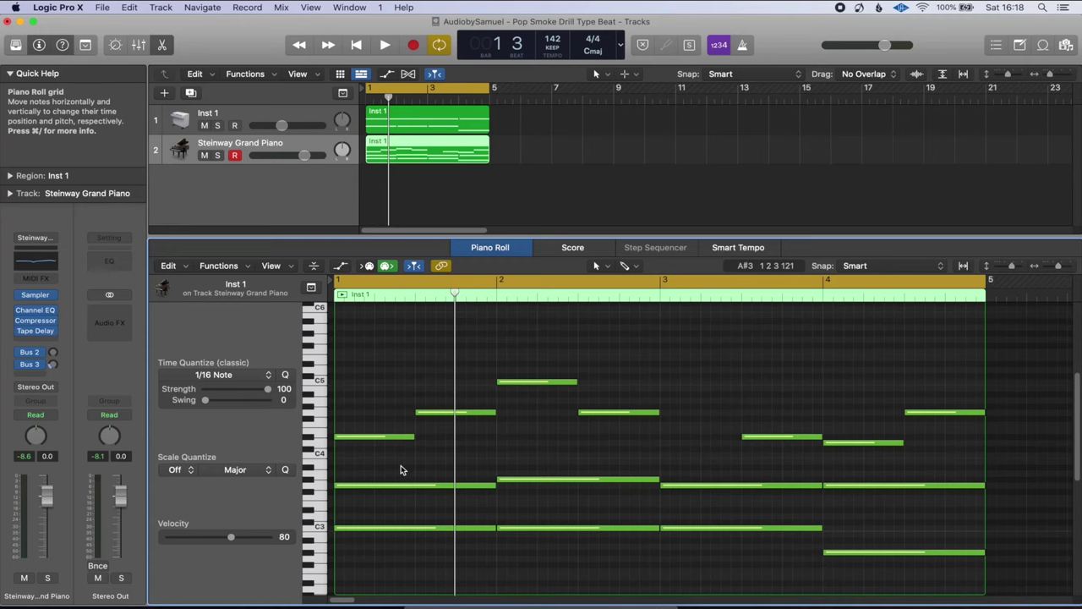
Step: Trim the starts of bar 1's notes, G3 by about a 1/32 note and D#4 and G4 by about a 1/16, and audition them
key("super+Right")
key("super+Right")
key("super+Right")
key("super+Right")
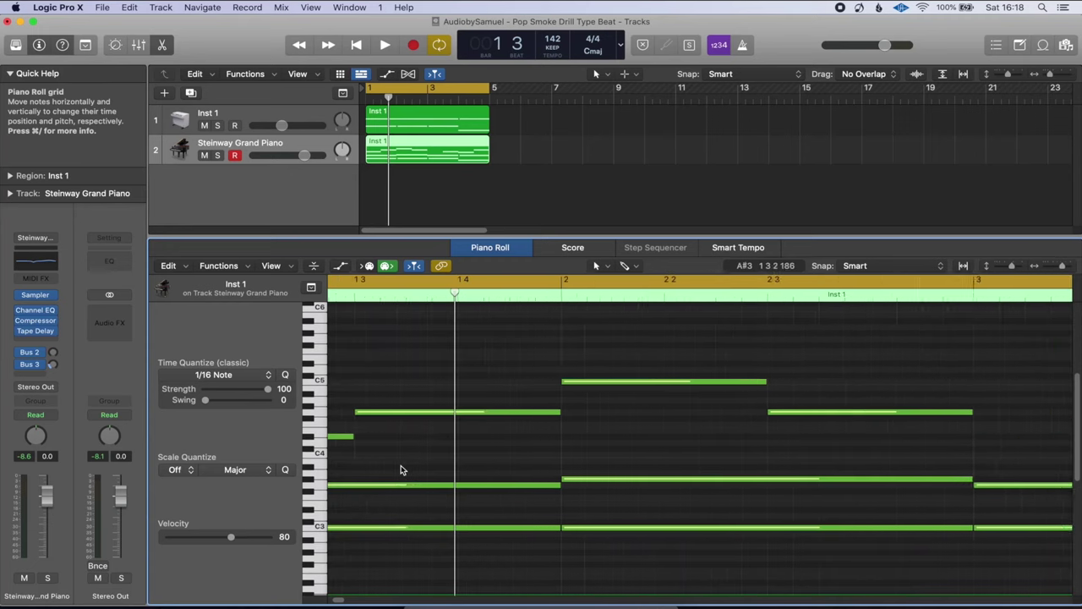
scroll(401, 472, "left", 5)
left_click_drag(338, 486, 352, 485)
left_click_drag(341, 435, 362, 443)
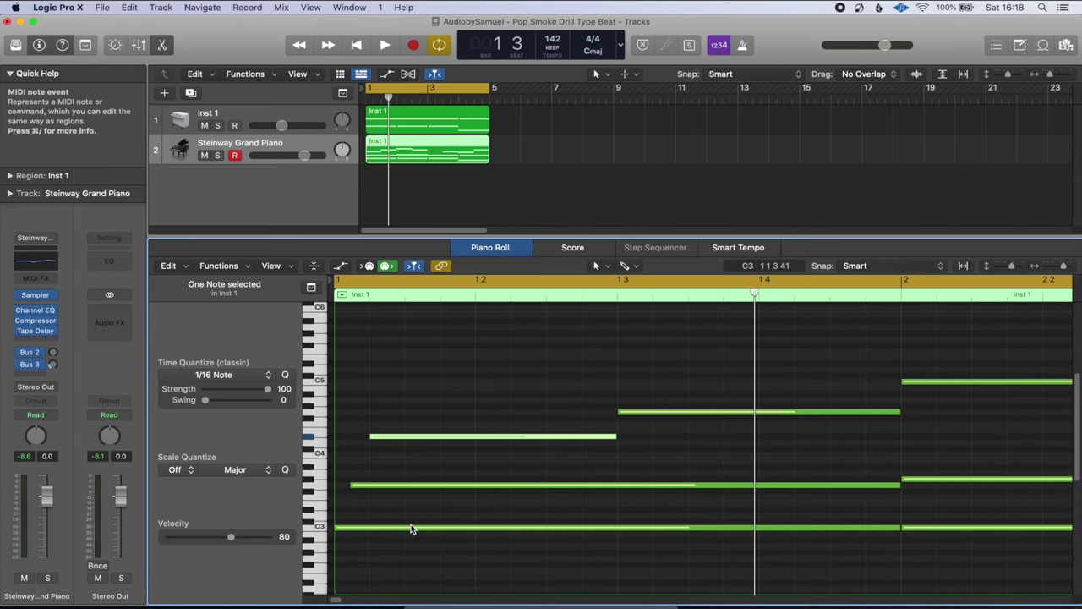
left_click_drag(619, 412, 651, 411)
key("space")
key("space")
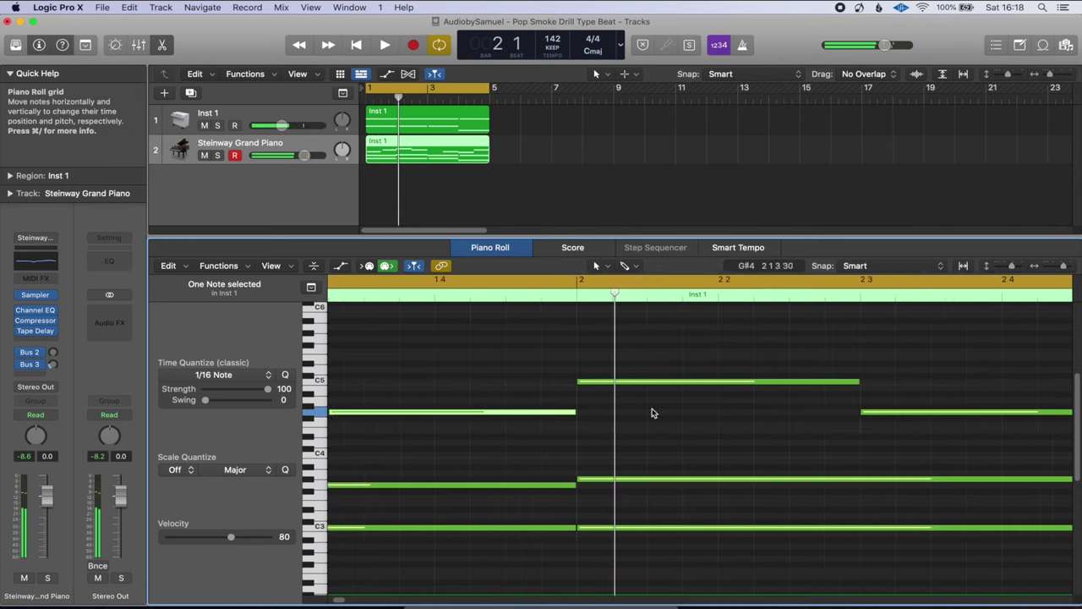
Step: Stagger bar 2 by trimming the start of G#3 slightly and the starts of C5 and G4 by about a 1/16 note
left_click_drag(561, 482, 580, 481)
left_click_drag(563, 384, 595, 385)
scroll(659, 411, "right", 4)
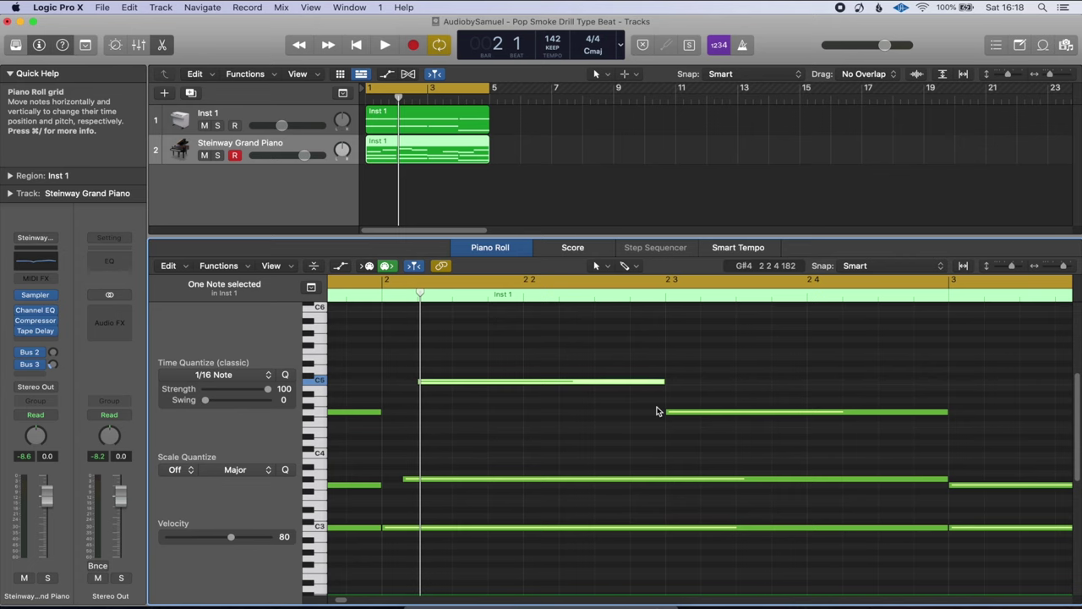
left_click_drag(670, 414, 695, 415)
Step: Stagger bar 3 by trimming the start of G3 slightly and the start of D#4 by about a 1/16 note
scroll(693, 415, "right", 5)
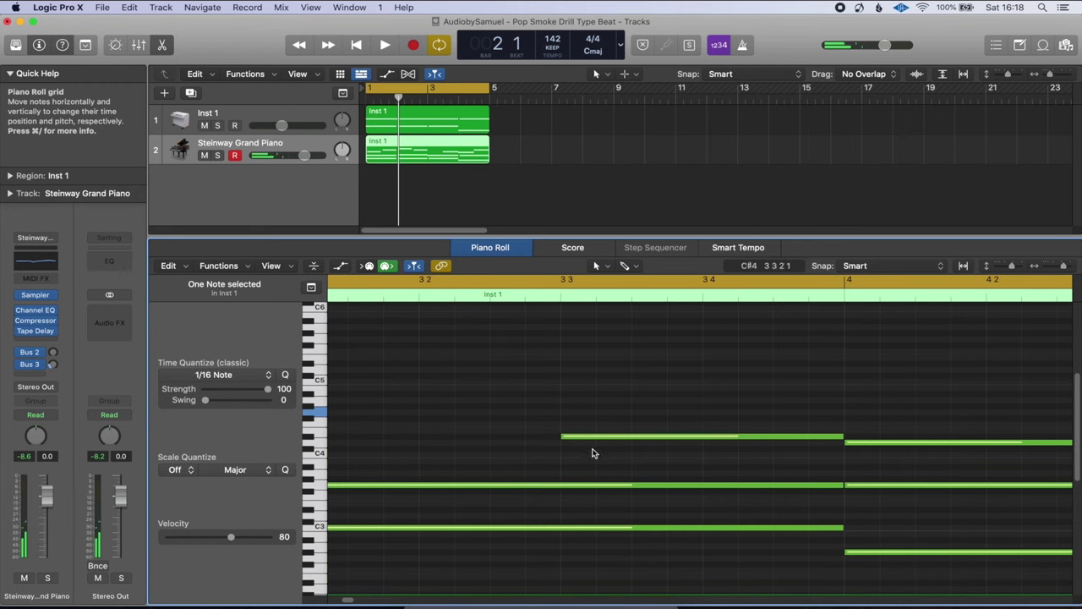
scroll(601, 451, "left", 5)
left_click_drag(494, 485, 517, 464)
scroll(536, 381, "up", 6)
scroll(592, 406, "down", 7)
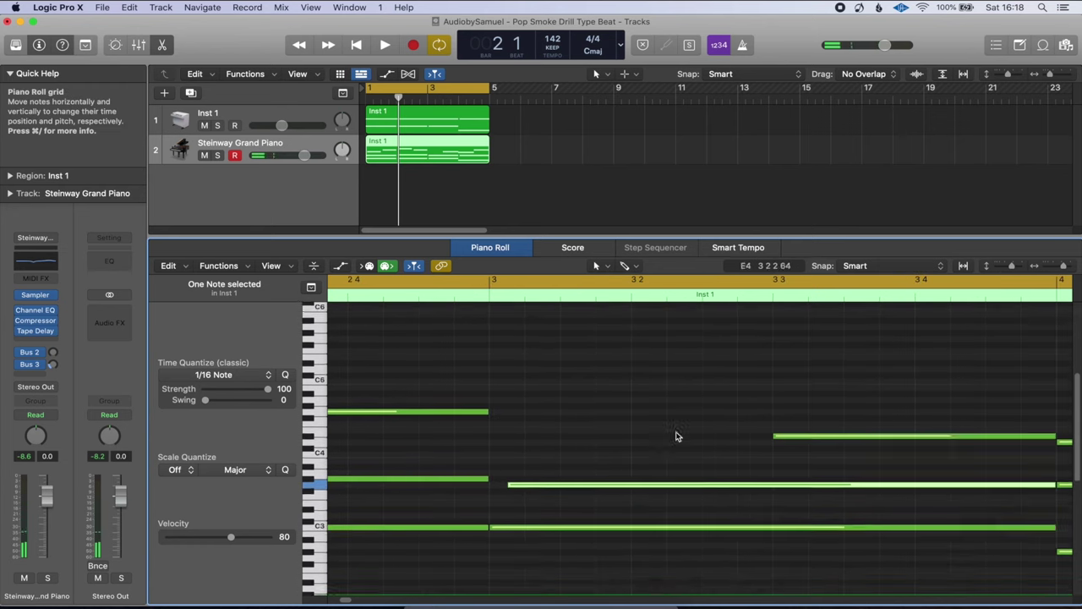
left_click_drag(776, 425, 808, 426)
Step: Stagger bar 4 by trimming the start of G3 slightly and the starts of D4 and G4 by about a 1/16 note
scroll(761, 431, "right", 8)
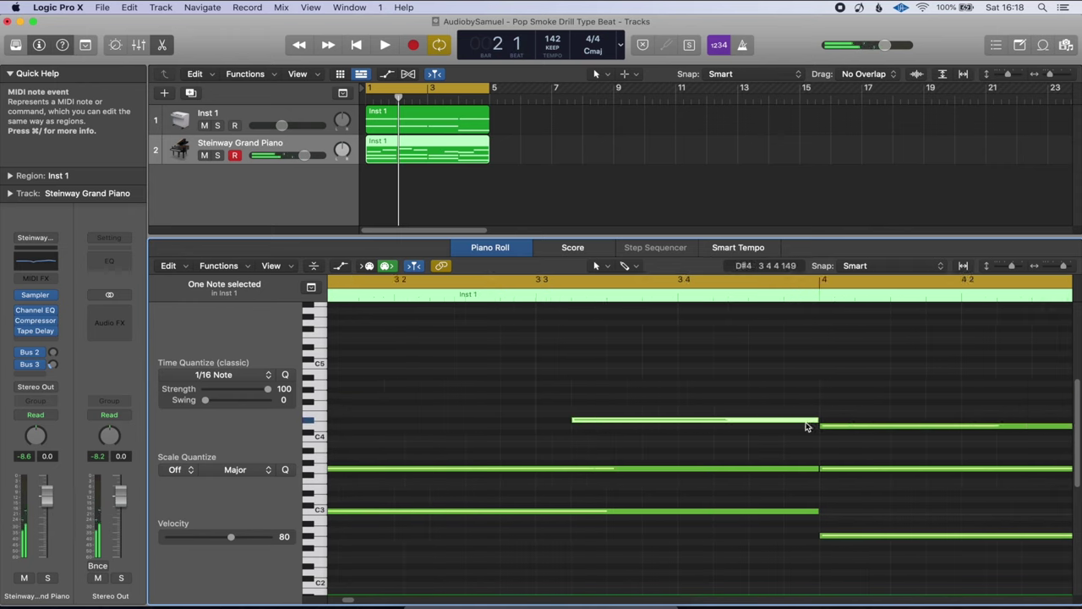
left_click_drag(700, 467, 719, 468)
left_click_drag(701, 426, 738, 425)
scroll(761, 427, "right", 5)
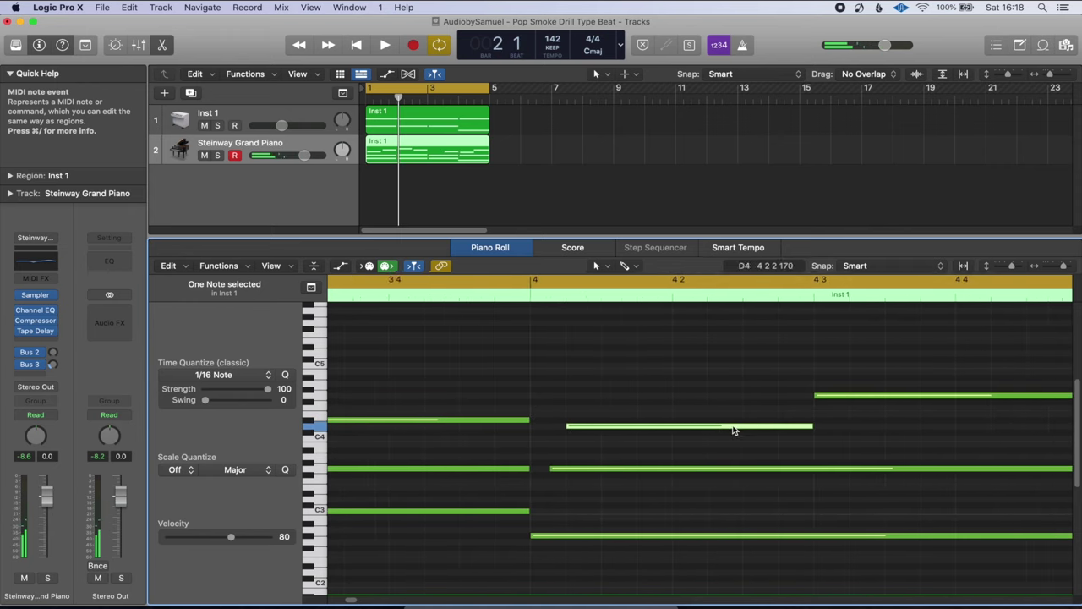
left_click_drag(806, 401, 837, 404)
Step: Play back the full four-bar loop to check the staggered piano notes
scroll(833, 409, "right", 8)
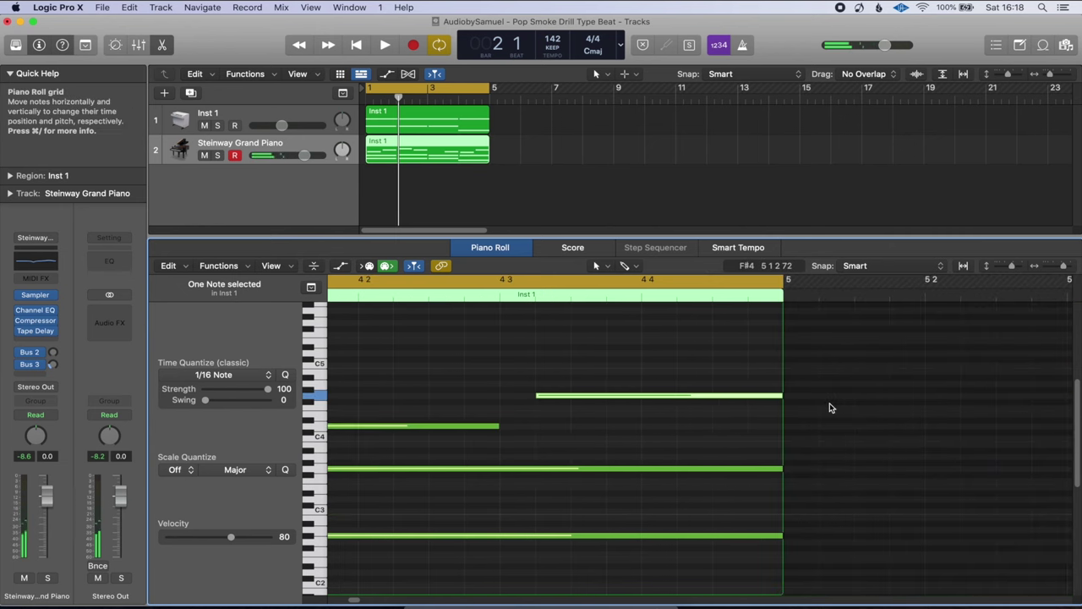
key("space")
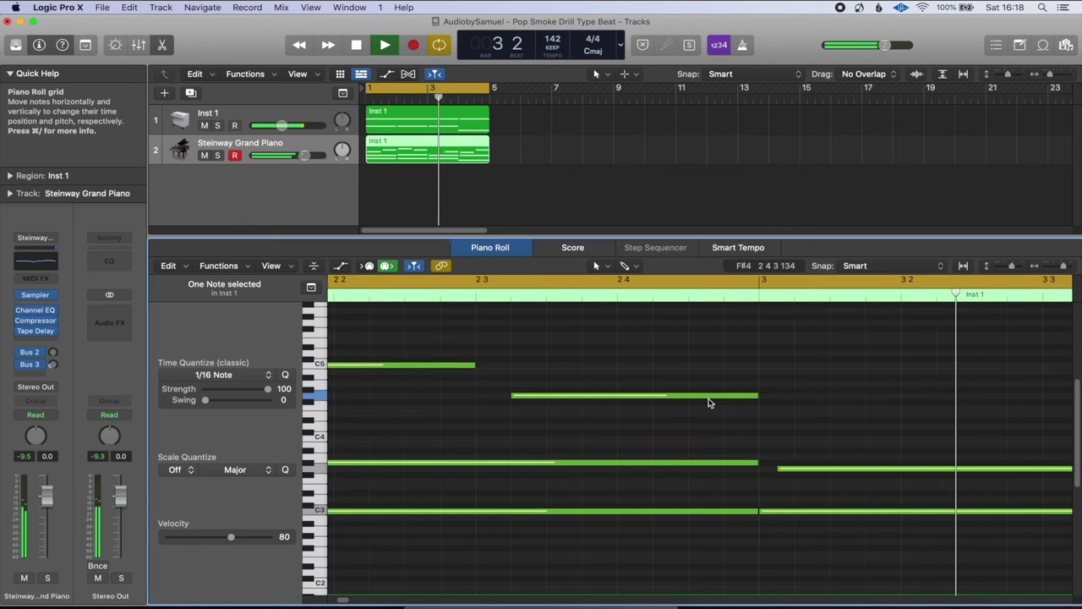
scroll(709, 402, "down", 5)
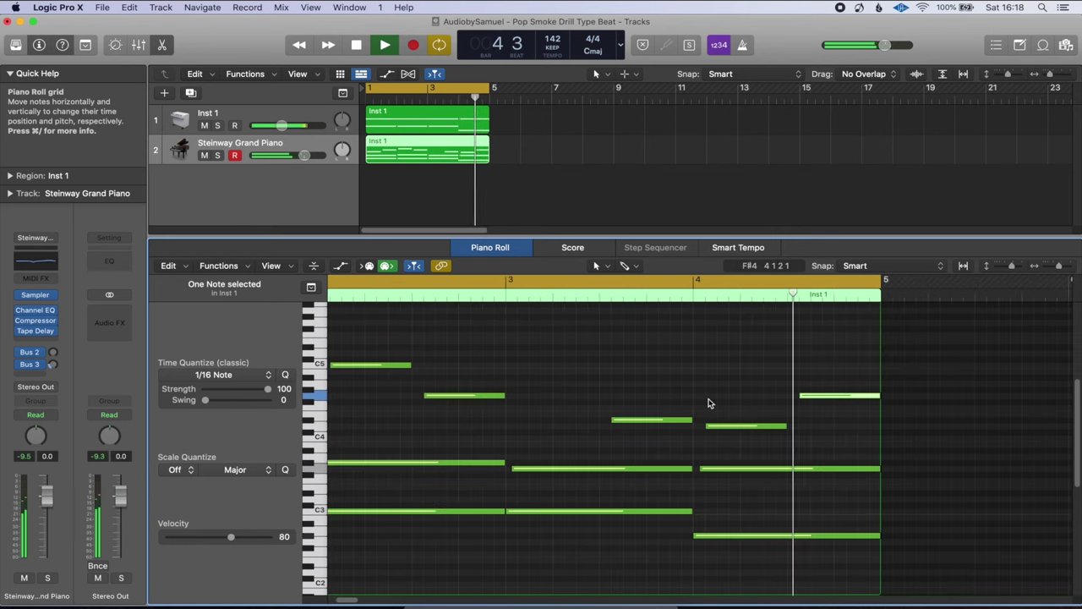
scroll(710, 402, "down", 5)
scroll(709, 402, "up", 3)
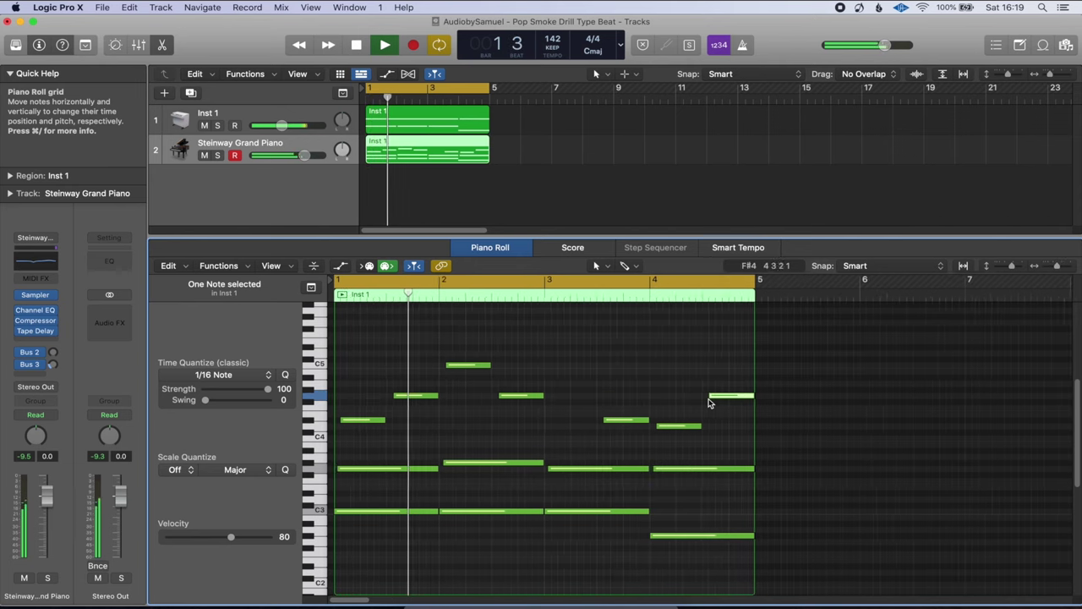
scroll(709, 403, "up", 1)
key("space")
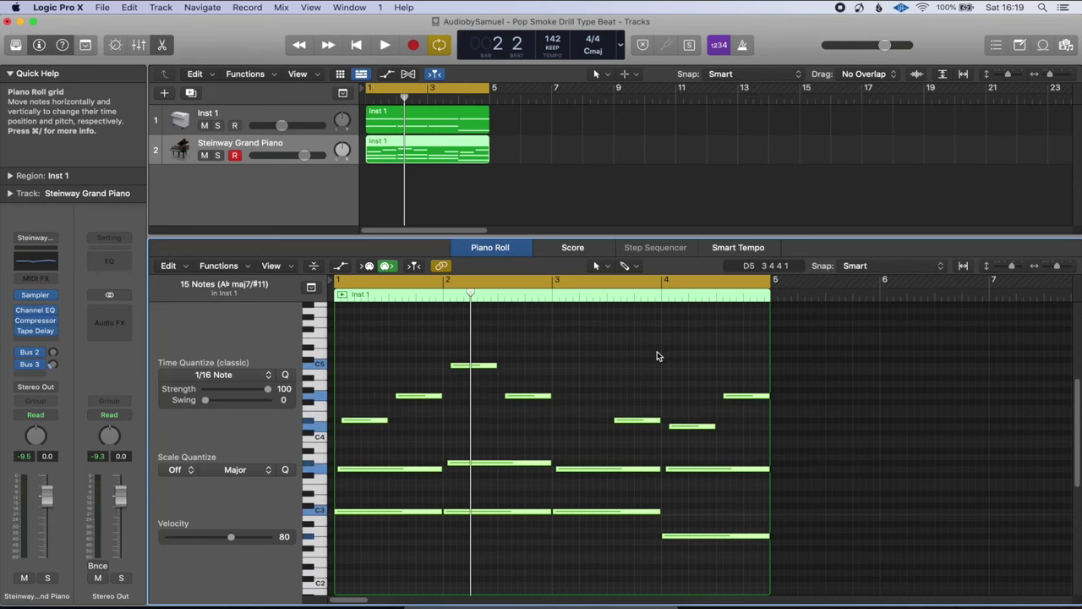
Step: Apply the Humanize MIDI transform to all the piano notes, randomizing position, velocity and length by 10, and listen to the loop
left_click(221, 266)
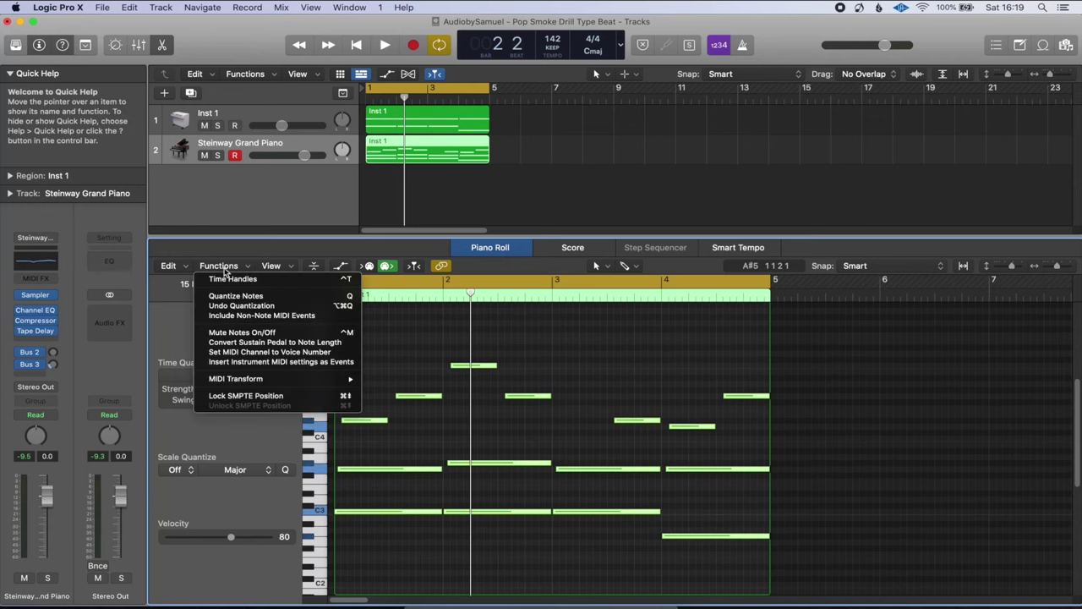
mouse_move(287, 377)
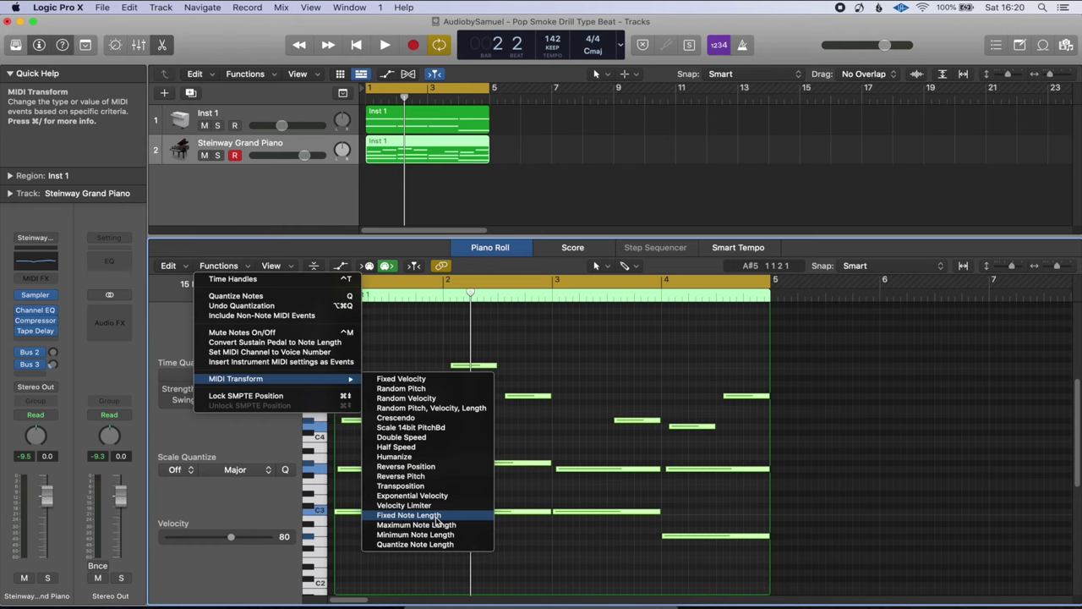
left_click(431, 456)
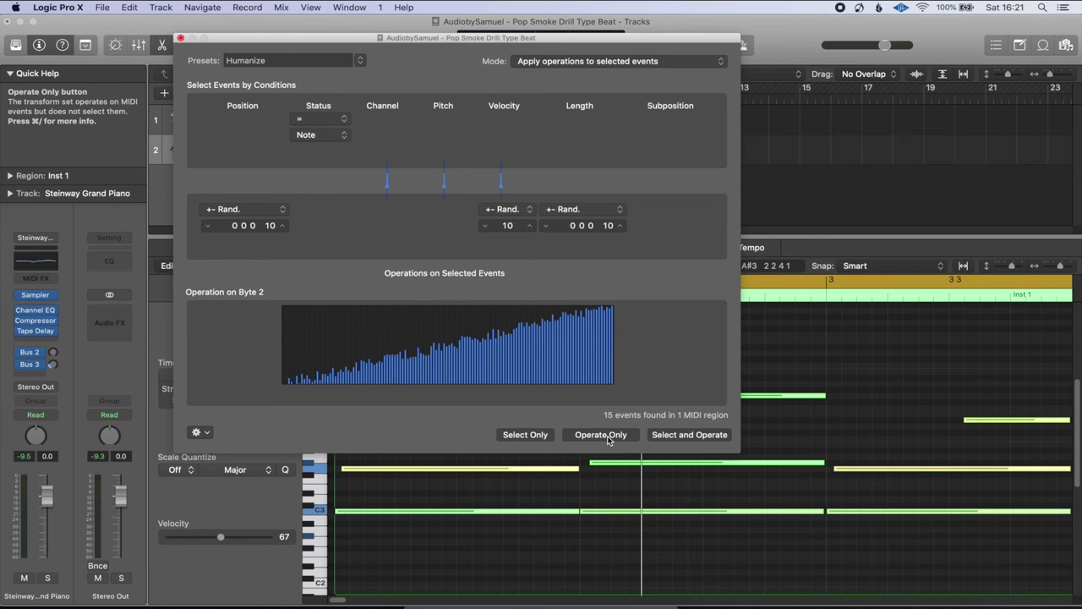
key("space")
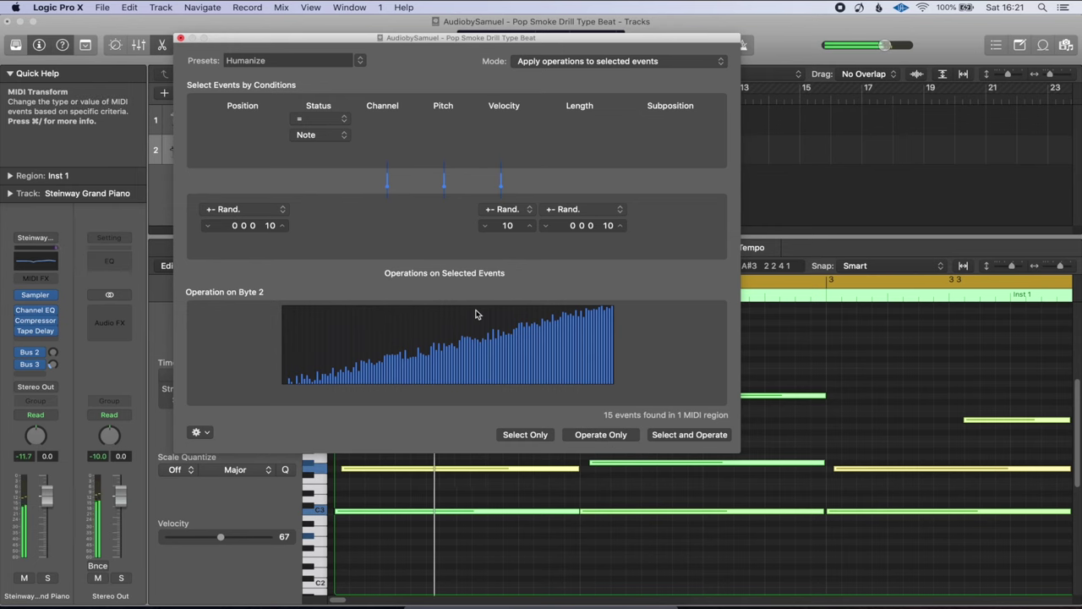
left_click(180, 38)
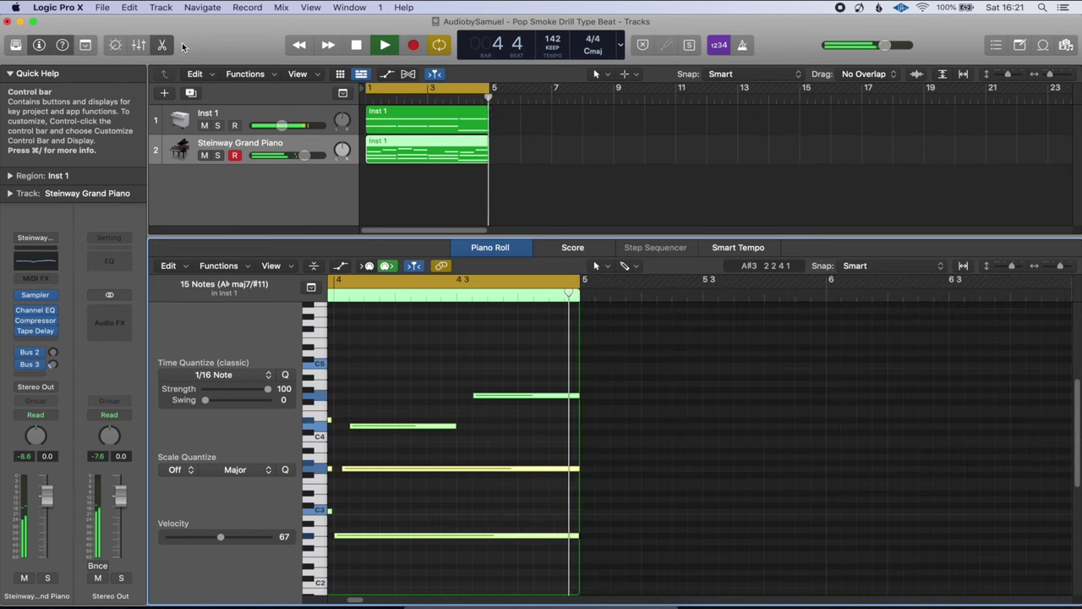
key("space")
scroll(857, 345, "down", 5)
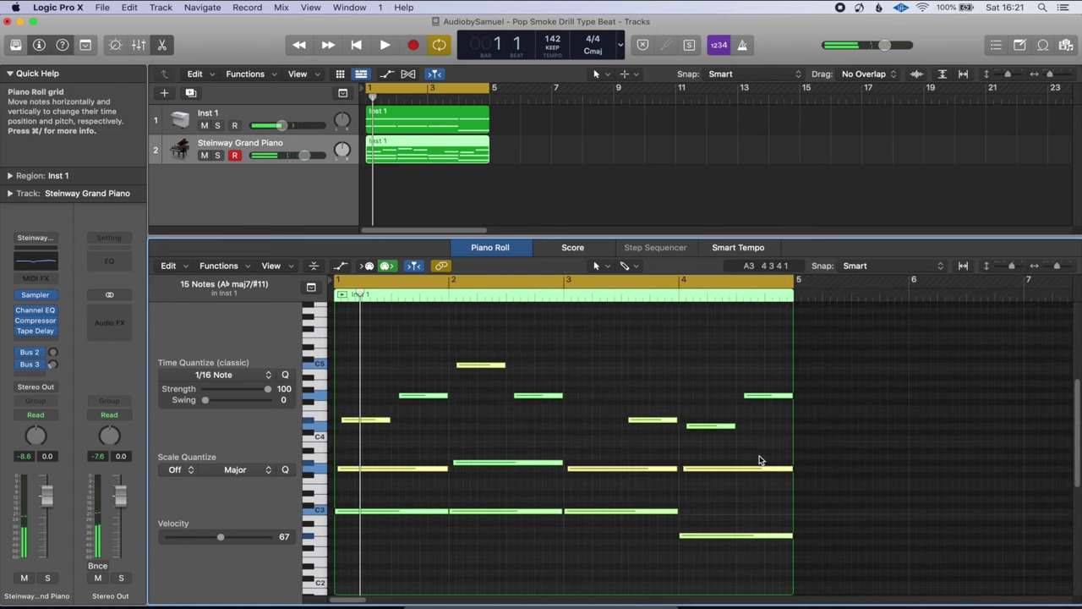
Step: Lower the velocity of the G3 notes in bars 3 and 4, and set bar 1's G3 velocity to 79
left_click_drag(758, 459, 732, 461)
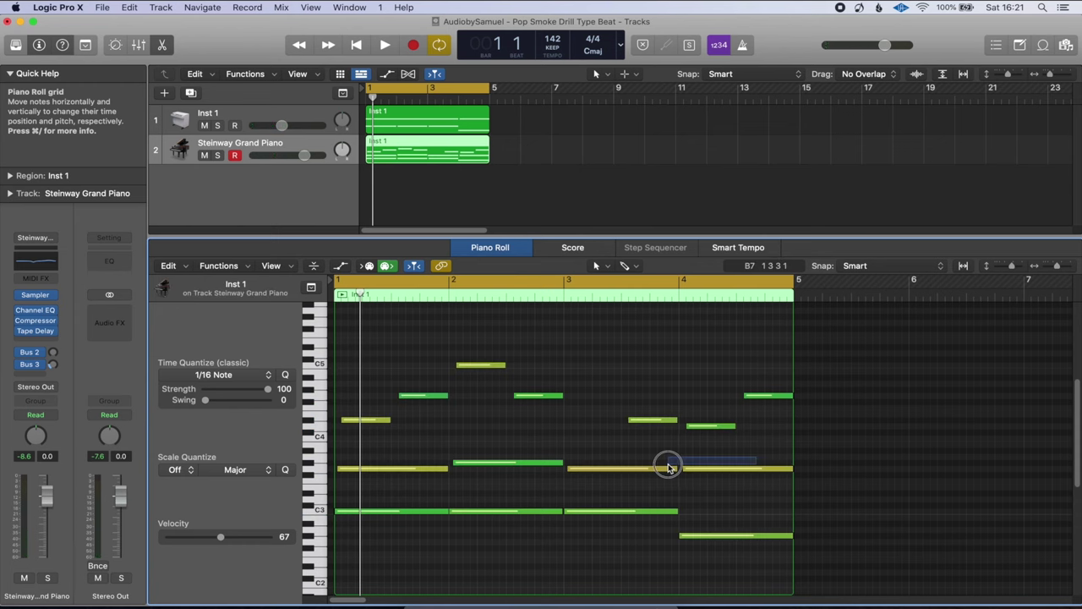
left_click_drag(668, 467, 651, 479)
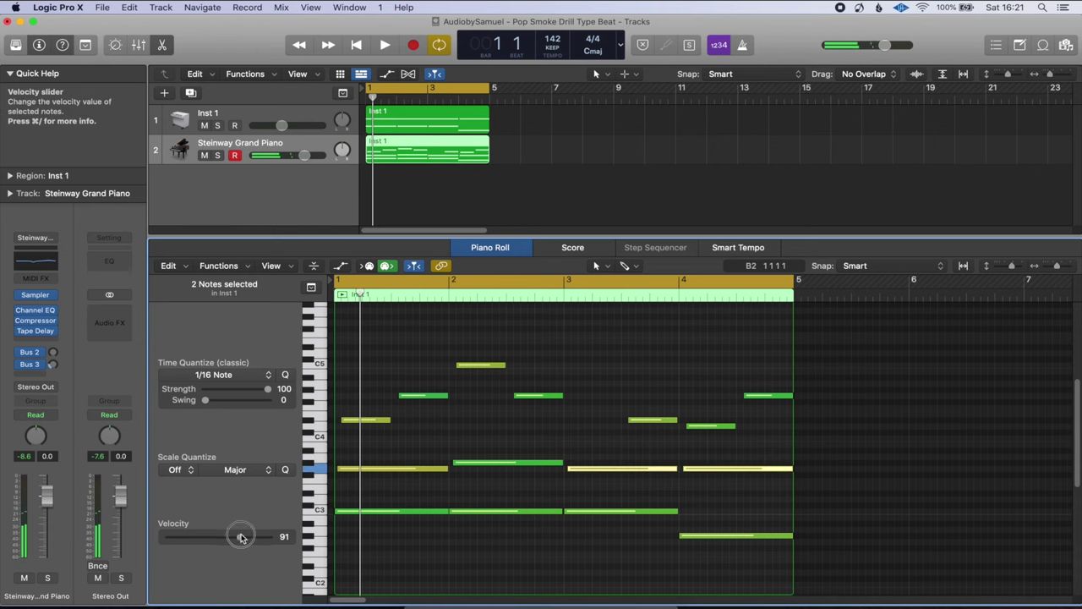
left_click(372, 468)
left_click_drag(233, 539, 230, 539)
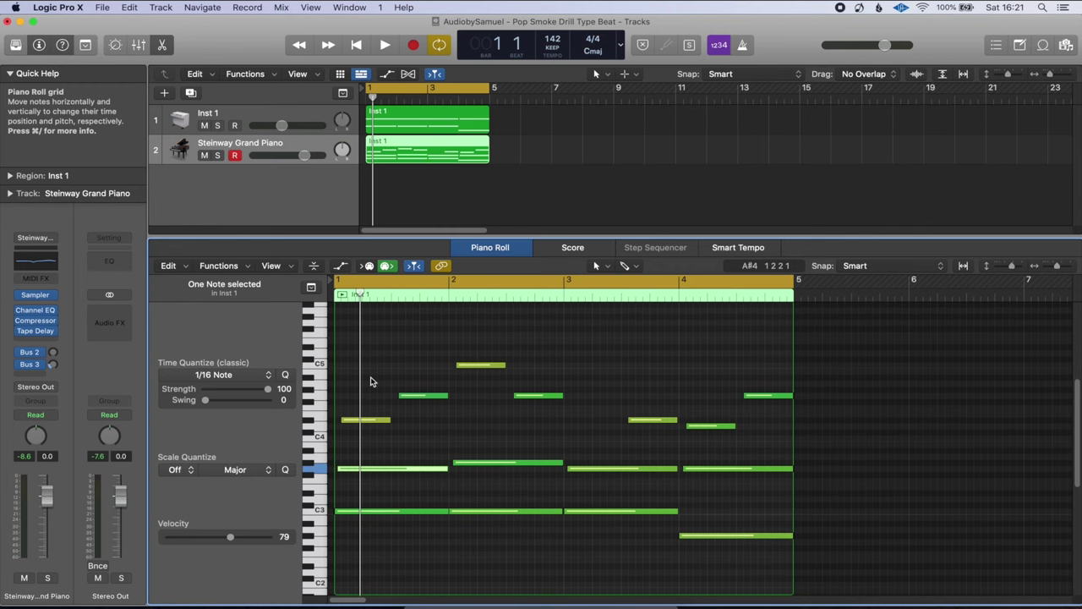
Step: Enable the low cut in the Steinway Grand Piano's Channel EQ and raise it to 186 Hz while listening to the track soloed
key("space")
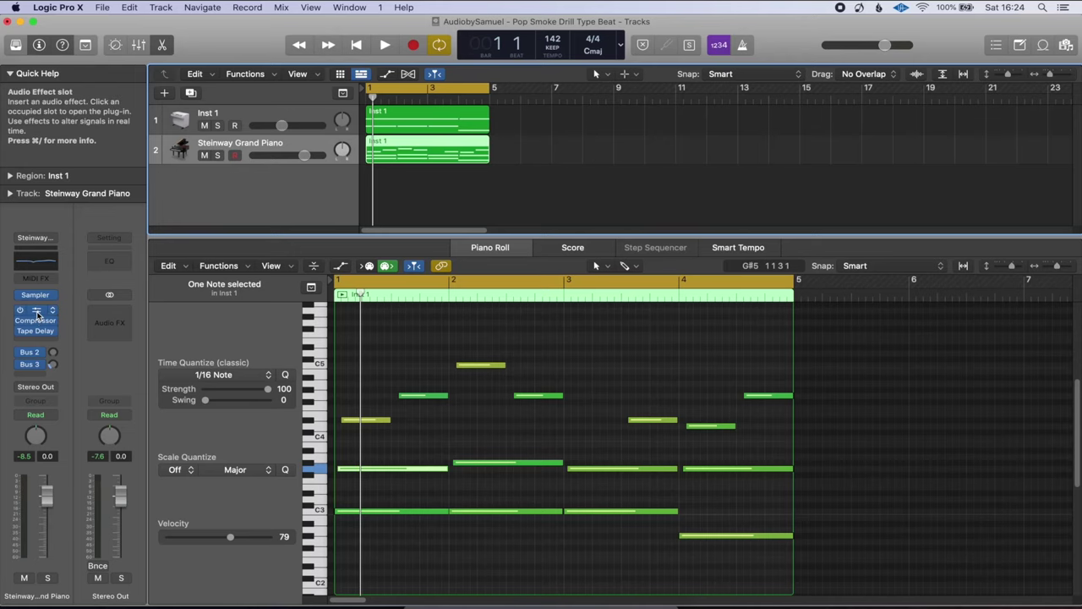
left_click(36, 312)
left_click(379, 233)
left_click_drag(395, 335, 517, 333)
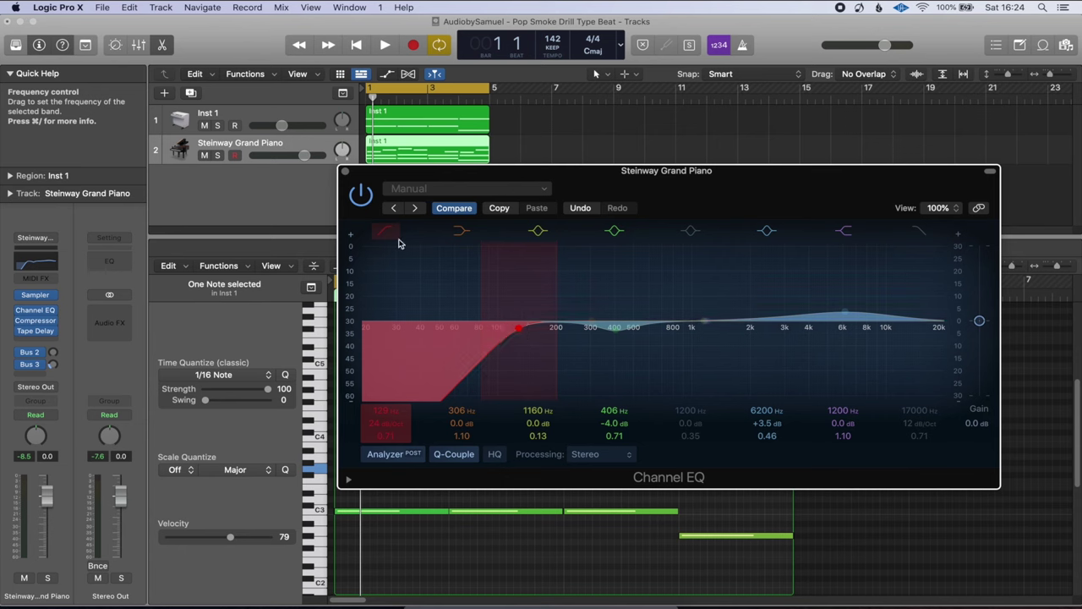
left_click(217, 155)
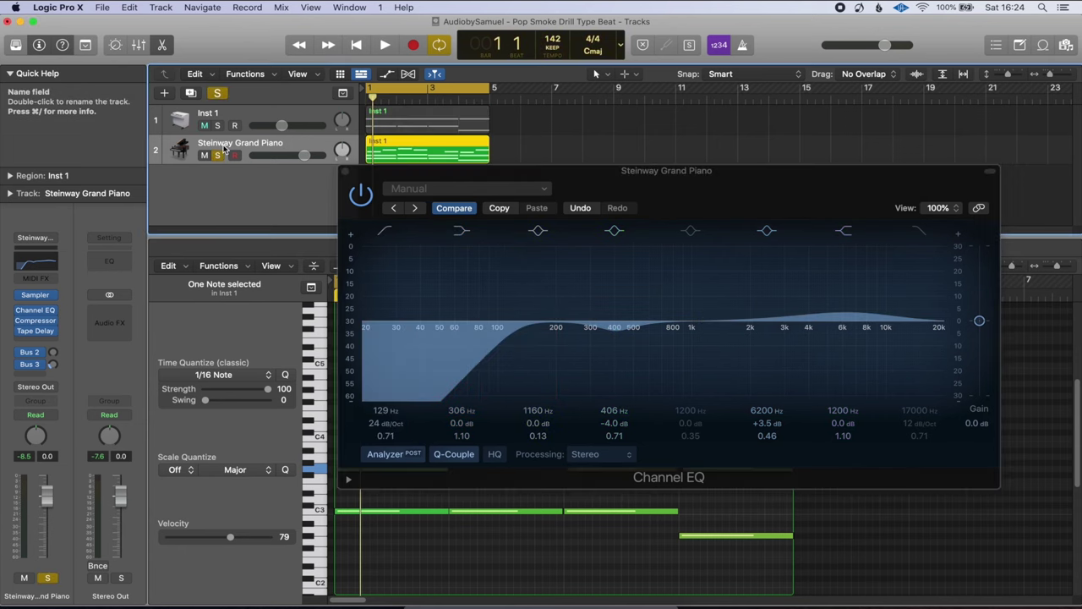
key("space")
left_click_drag(513, 328, 548, 327)
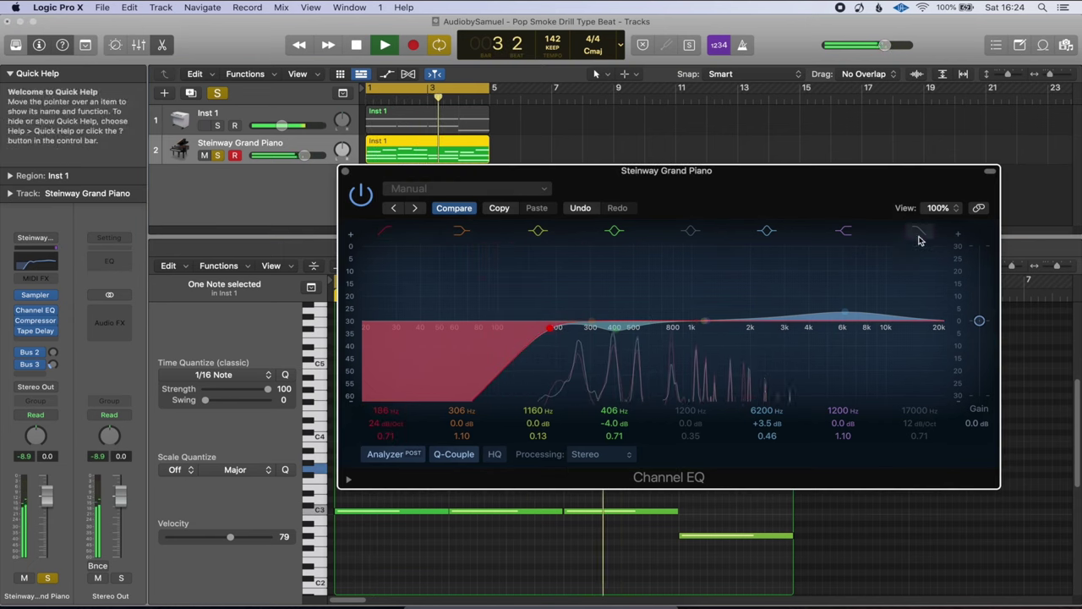
Step: Enable the Channel EQ's high cut, steepen it to 24 dB/Oct and lower it to just under 2 kHz while listening
left_click_drag(946, 325, 796, 331)
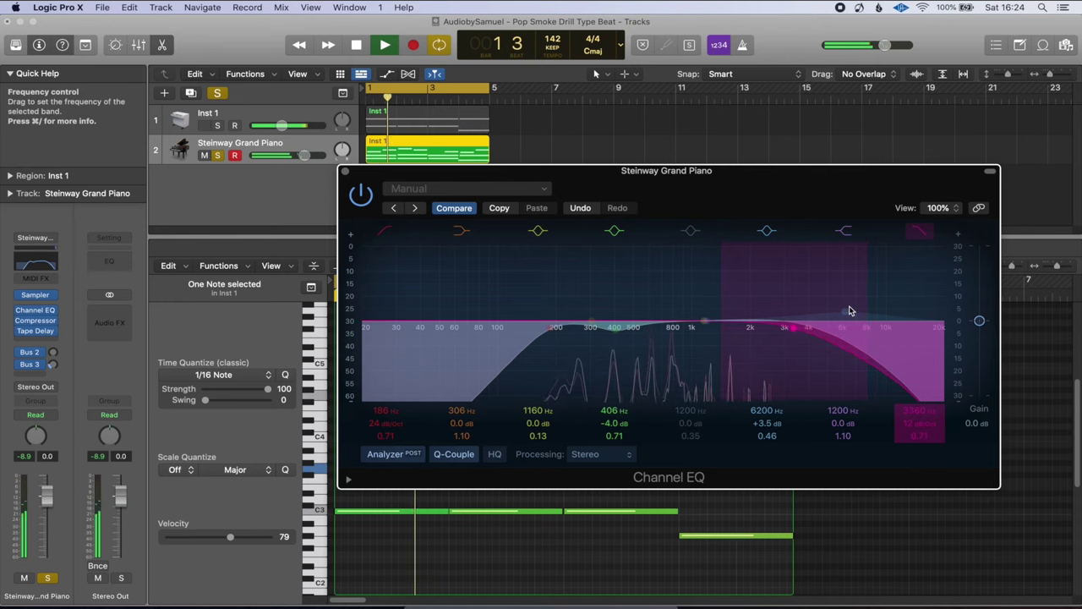
key("space")
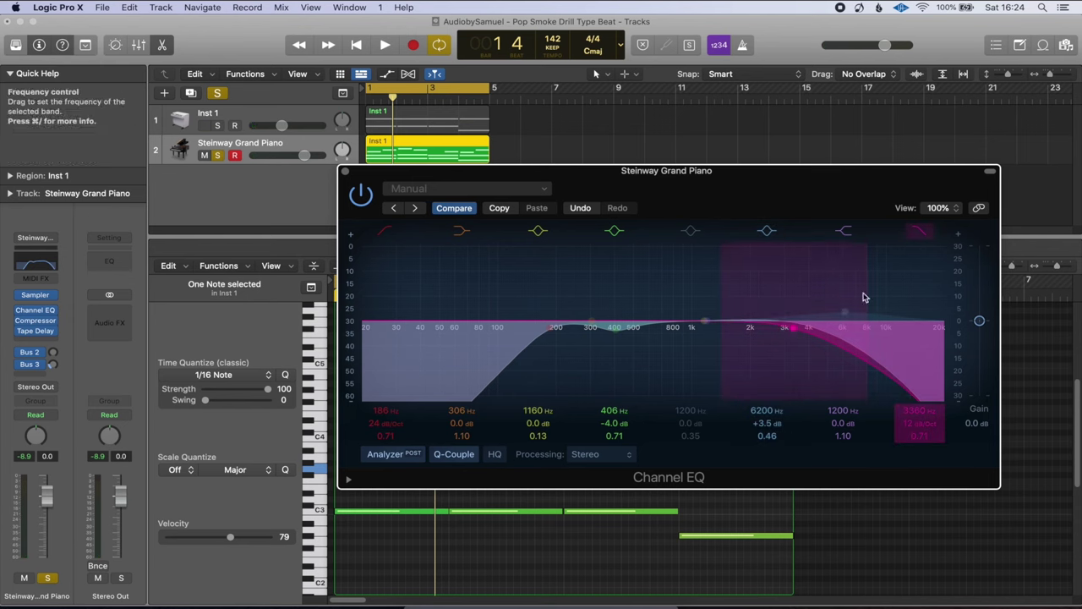
left_click_drag(864, 296, 829, 302)
key("space")
left_click_drag(782, 330, 745, 328)
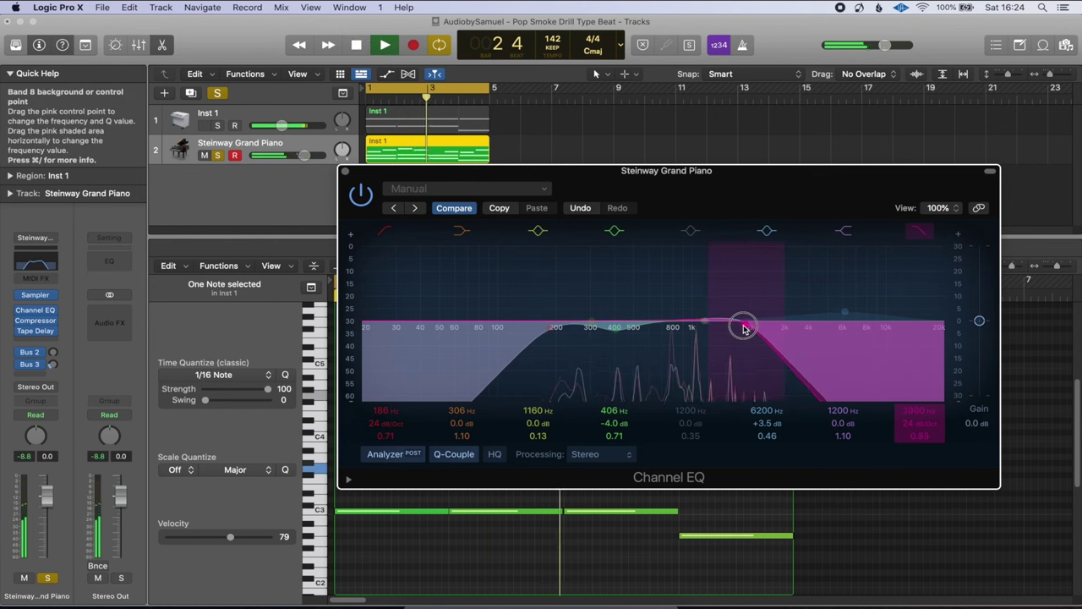
left_click(345, 171)
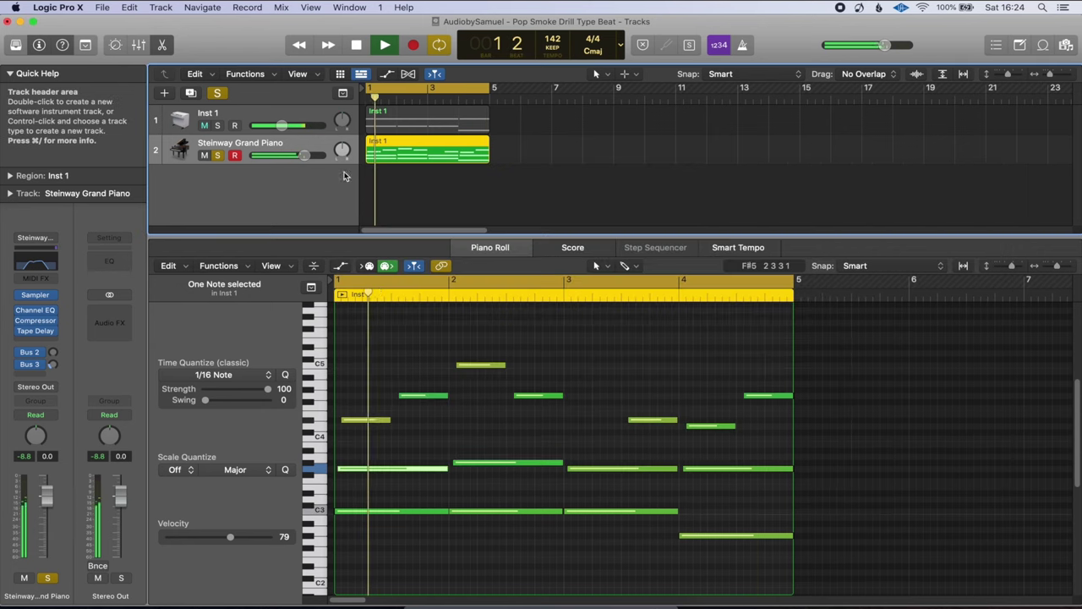
Step: In the piano's Tape Delay, turn off tempo sync and set delay time to 0 ms, feedback 0%, dry 0% and wet 100%
scroll(589, 417, "down", 2)
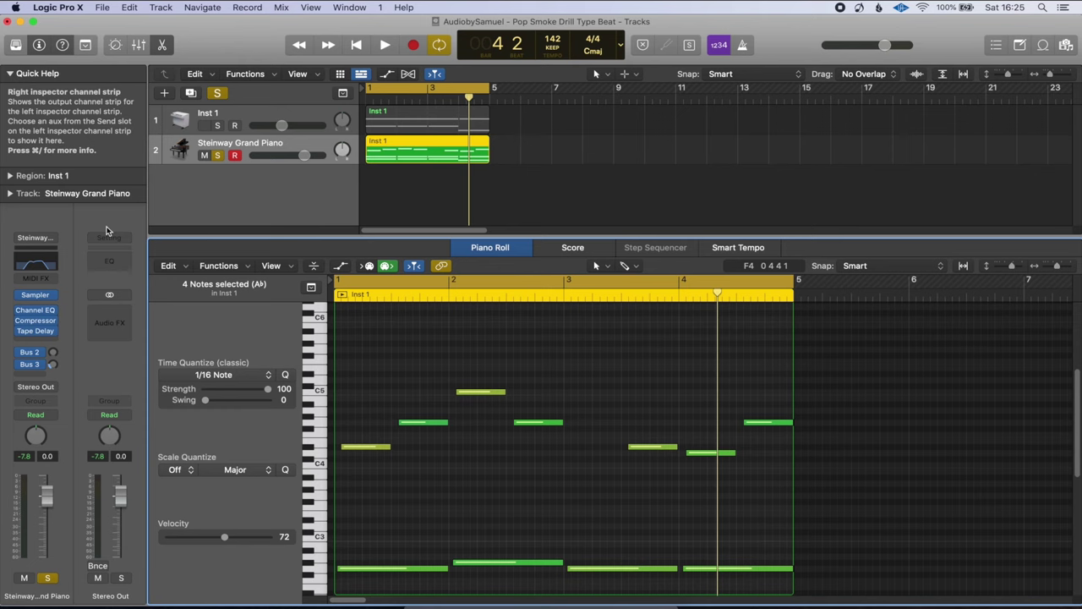
left_click(34, 330)
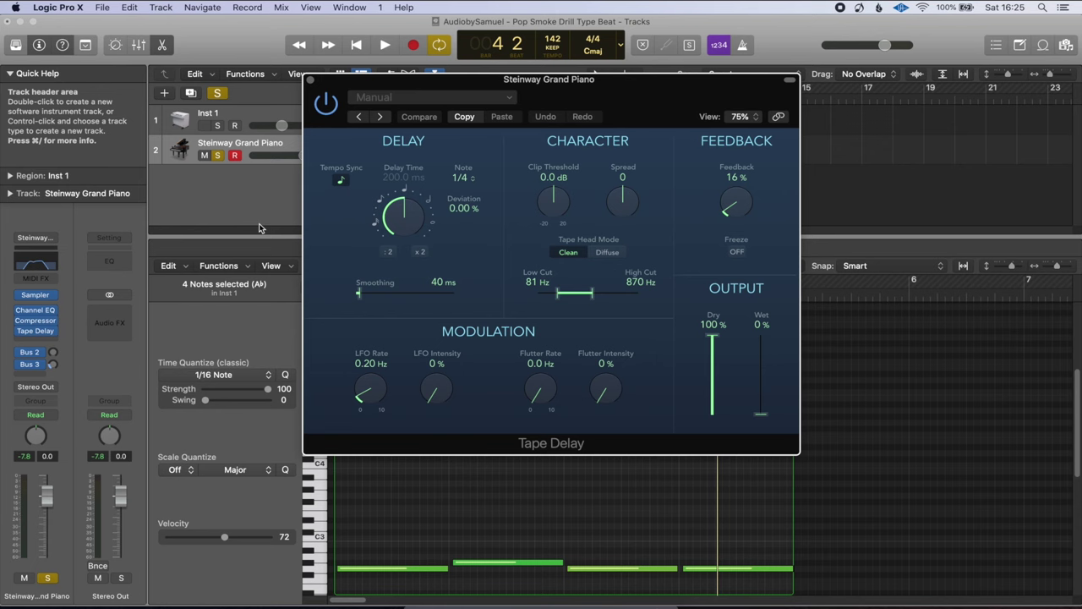
left_click(340, 179)
left_click_drag(410, 214, 416, 238)
left_click_drag(736, 201, 742, 221)
left_click_drag(761, 413, 718, 448)
left_click(710, 332)
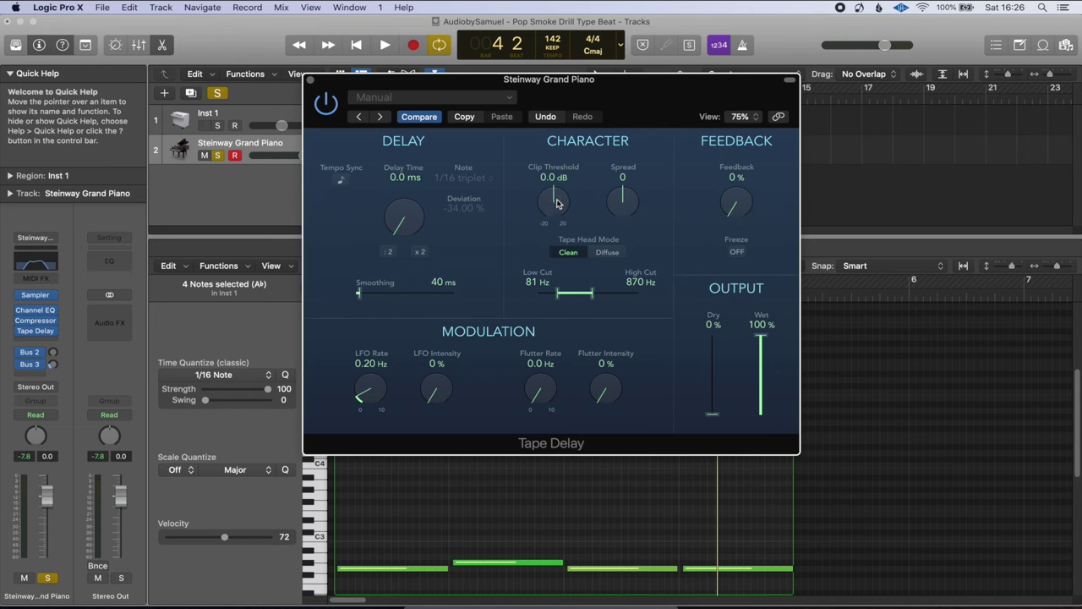
Step: Set the Tape Delay's clip threshold to -3.0 dB and shift its filter to a 200 Hz low cut and 2200 Hz high cut
key("space")
left_click_drag(557, 203, 566, 228)
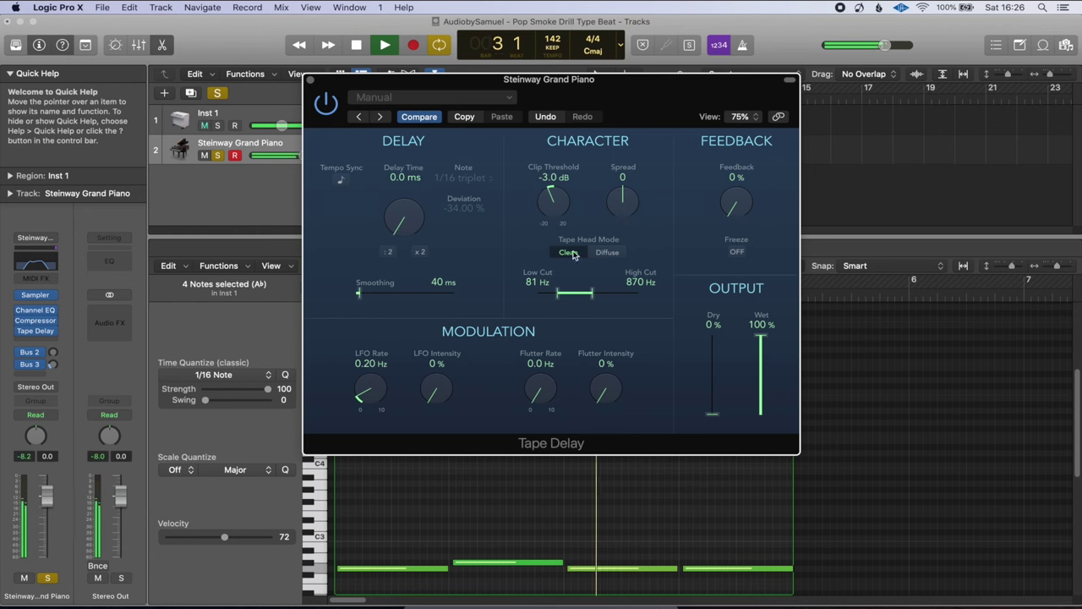
key("space")
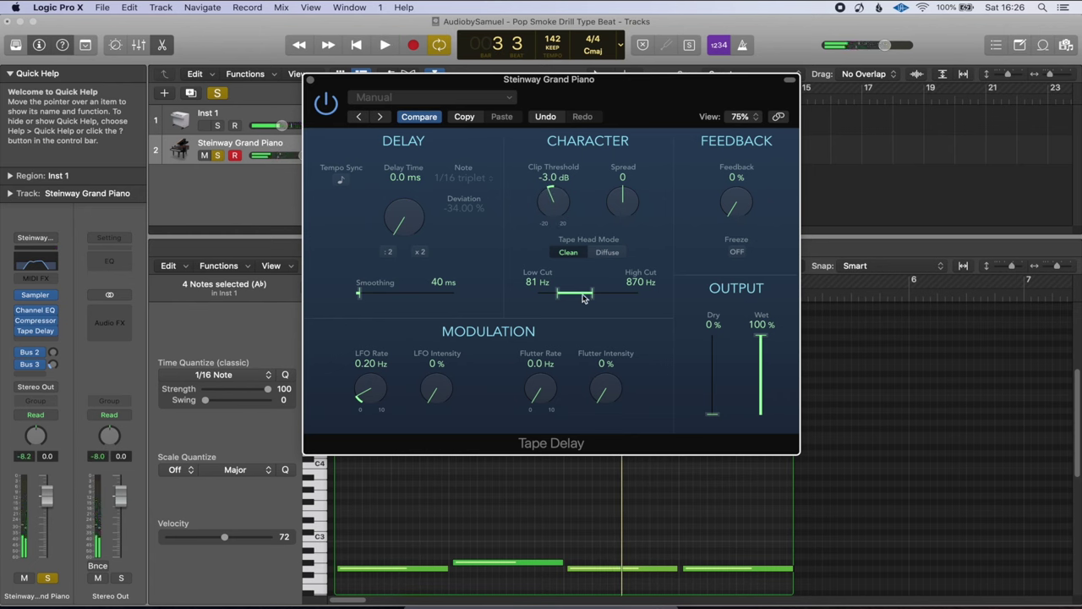
key("space")
mouse_move(581, 296)
left_mouse_down()
mouse_move(621, 294)
mouse_move(592, 295)
left_mouse_up()
key("space")
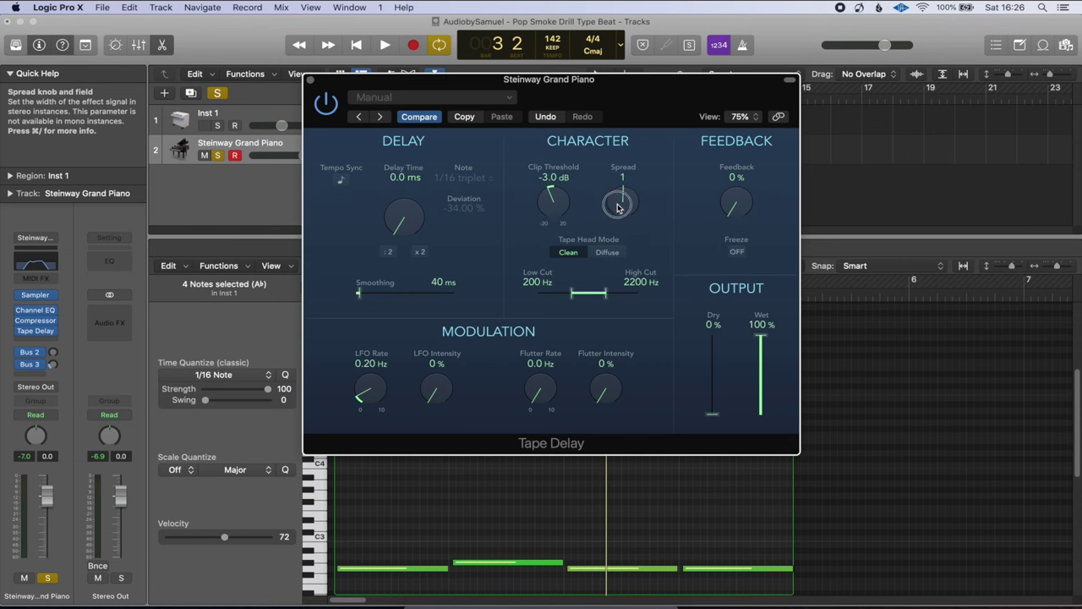
Step: Set the Tape Delay's spread to 8 and compare the Diffuse tape head mode with Clean, keeping Clean
key("space")
left_click_drag(617, 200, 618, 201)
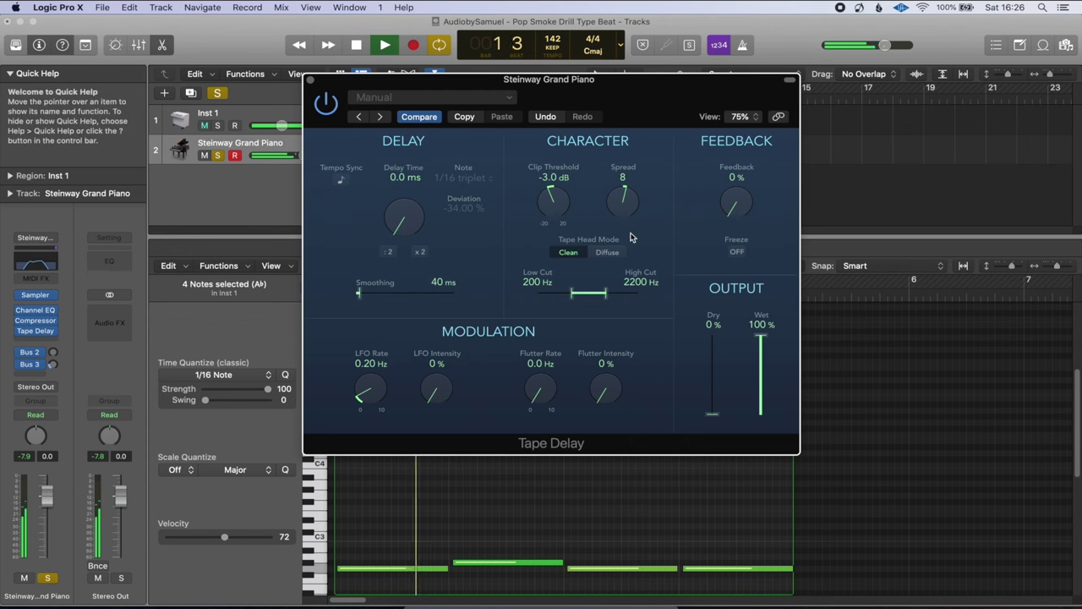
left_click(613, 252)
key("space")
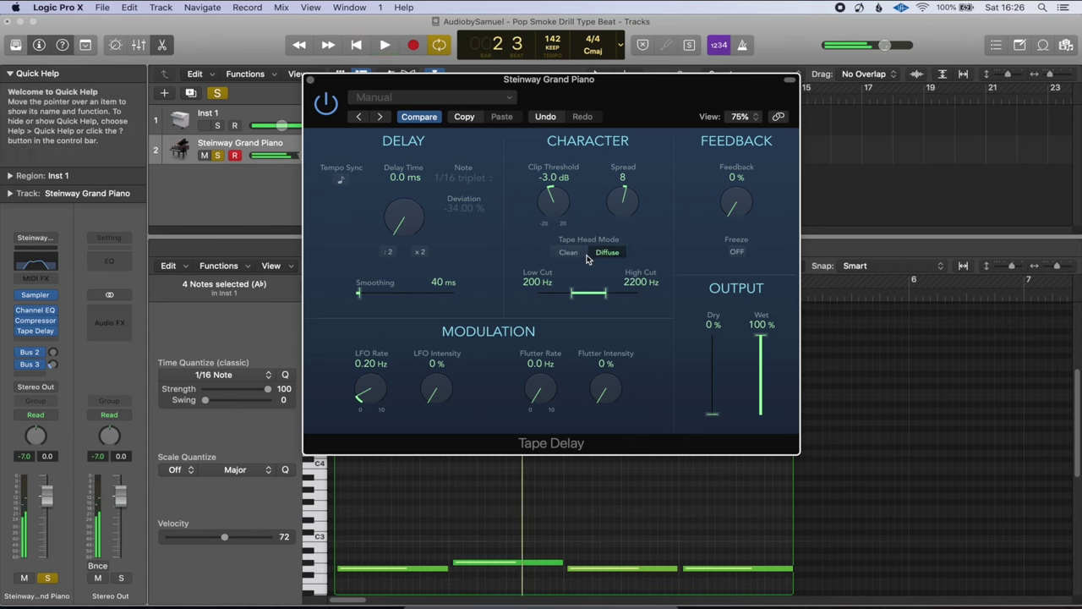
left_click(579, 254)
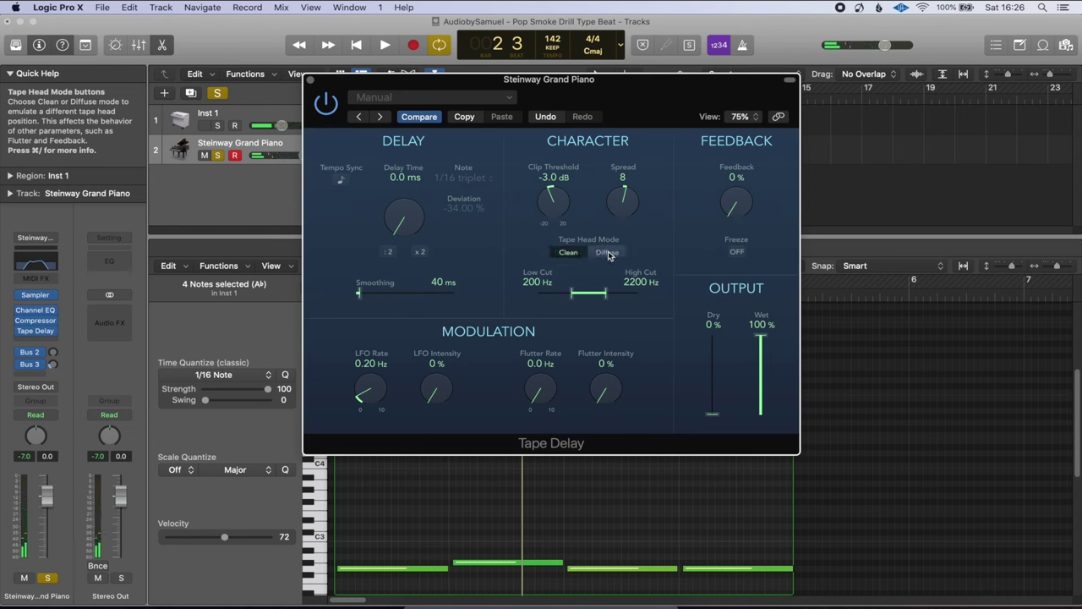
left_click(609, 253)
key("space")
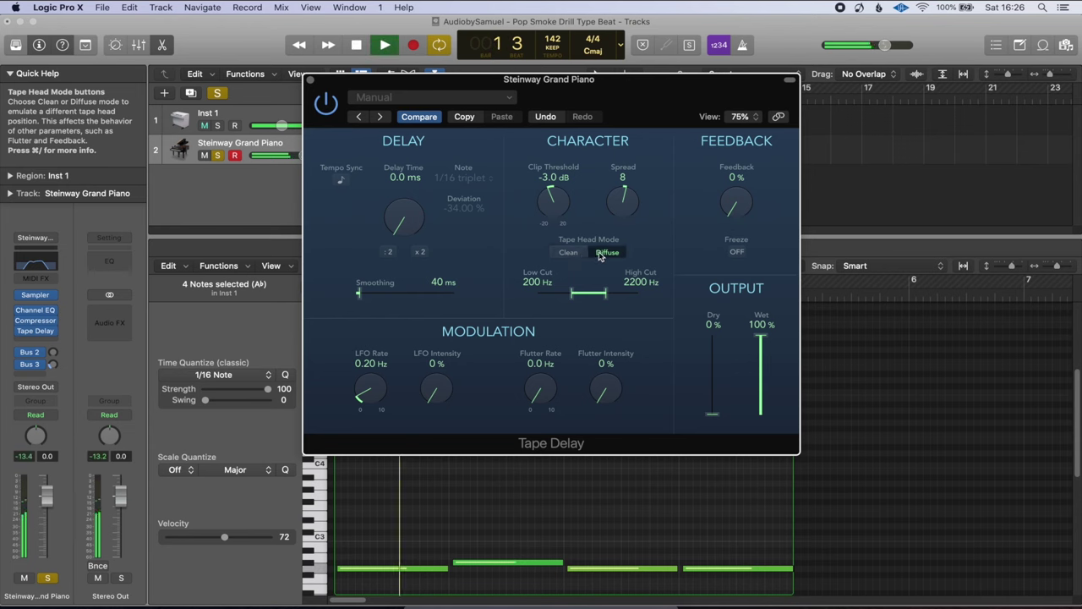
left_click(570, 253)
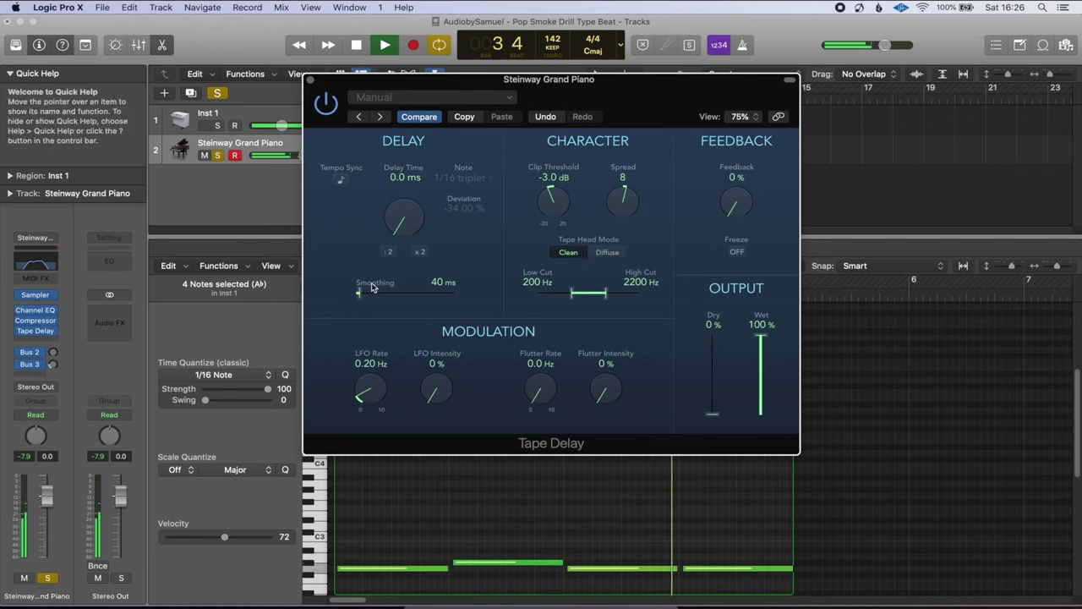
Step: Set the Tape Delay's smoothing to 250 ms and its modulation to 28% LFO intensity, 6.5 Hz flutter rate and 40% flutter intensity
mouse_move(365, 296)
left_mouse_down()
mouse_move(394, 291)
mouse_move(382, 292)
left_mouse_up()
key("space")
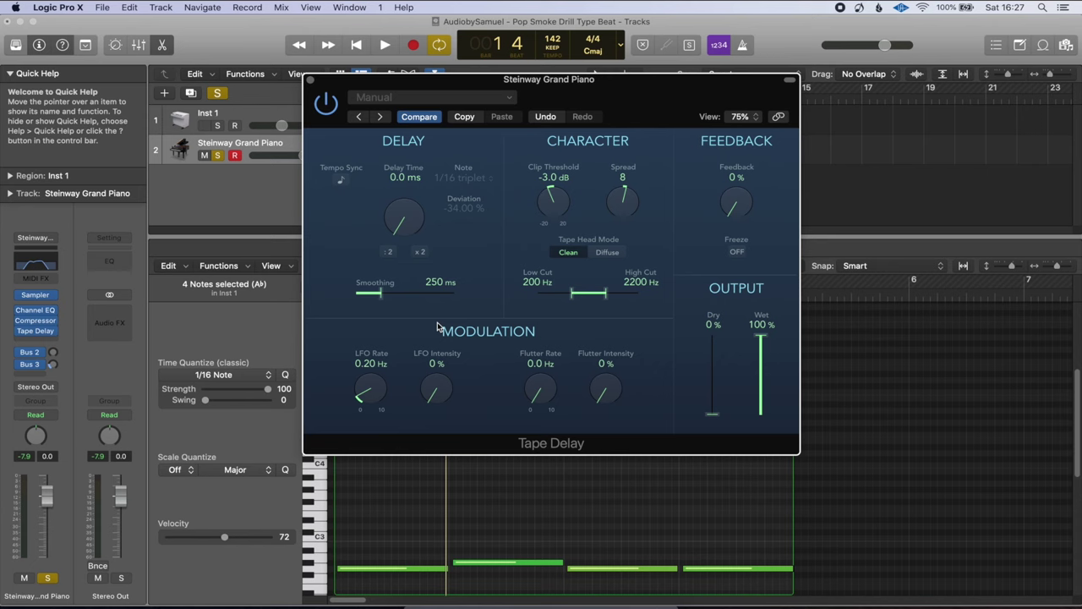
key("space")
left_click_drag(431, 390, 428, 342)
left_click_drag(607, 394, 602, 367)
left_click_drag(519, 390, 544, 276)
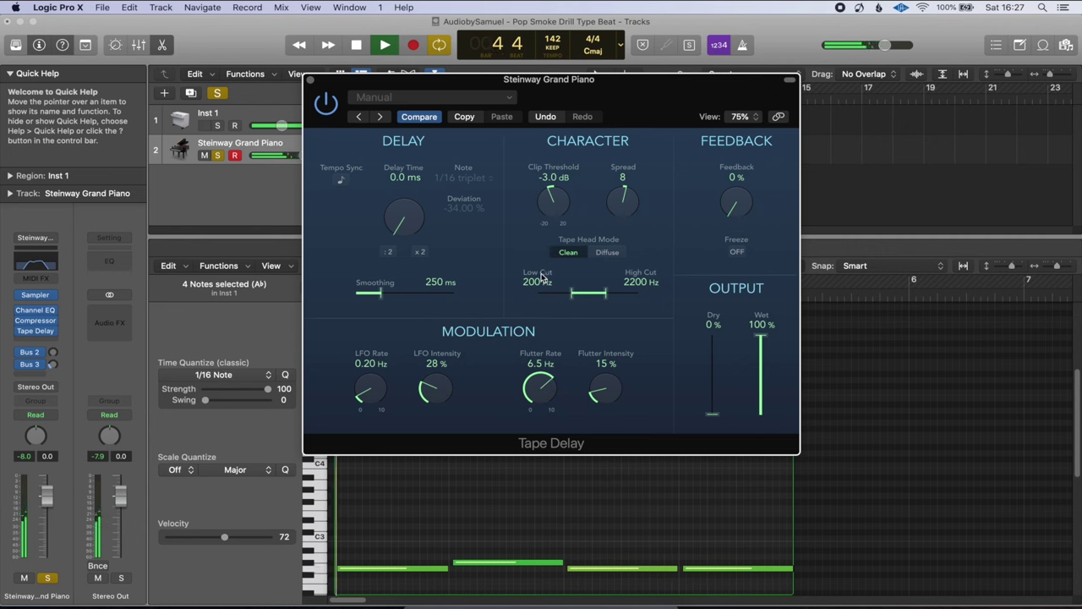
left_click_drag(608, 389, 592, 343)
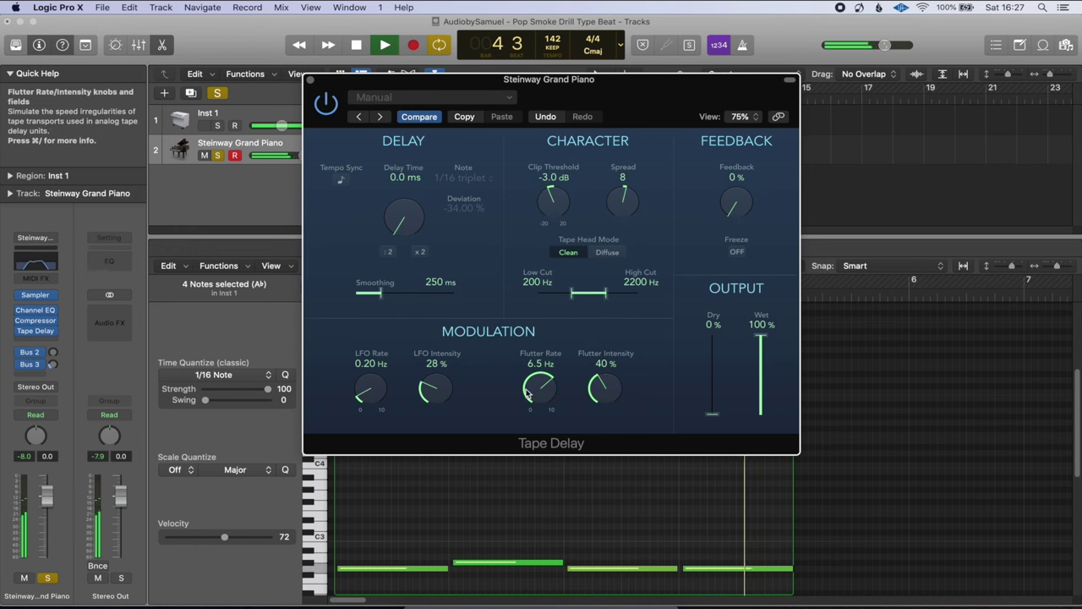
Step: Reduce the Tape Delay's modulation to 5.6 Hz flutter rate, 27% flutter intensity and 22% LFO intensity
left_click_drag(536, 391, 531, 411)
left_click_drag(600, 391, 596, 413)
left_click_drag(433, 391, 448, 412)
key("space")
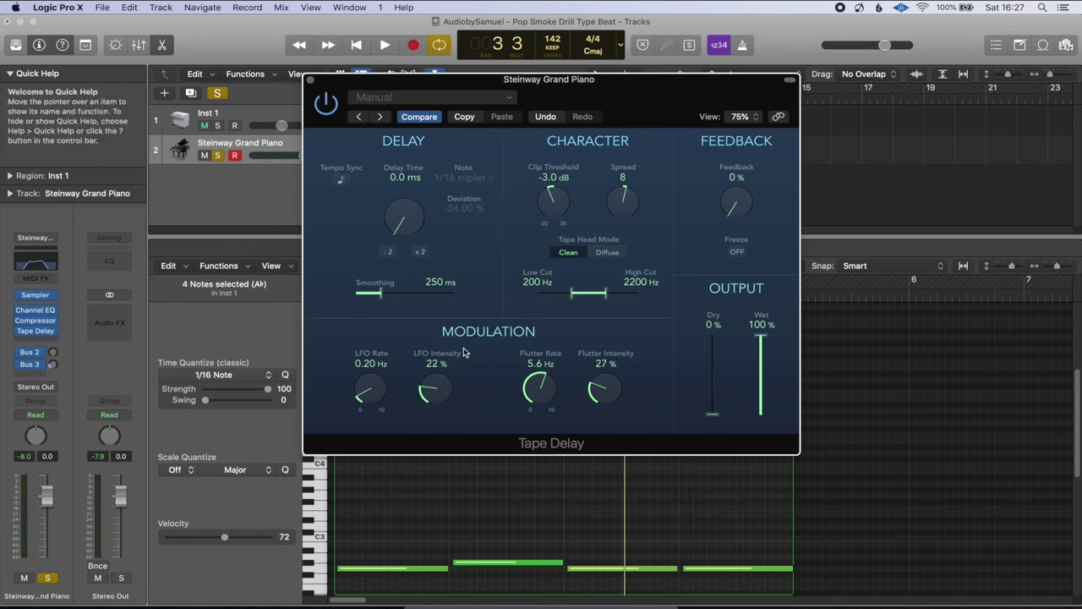
Step: Shift the Tape Delay's filter to a 310 Hz low cut and 3300 Hz high cut while listening, and close the plug-in
key("space")
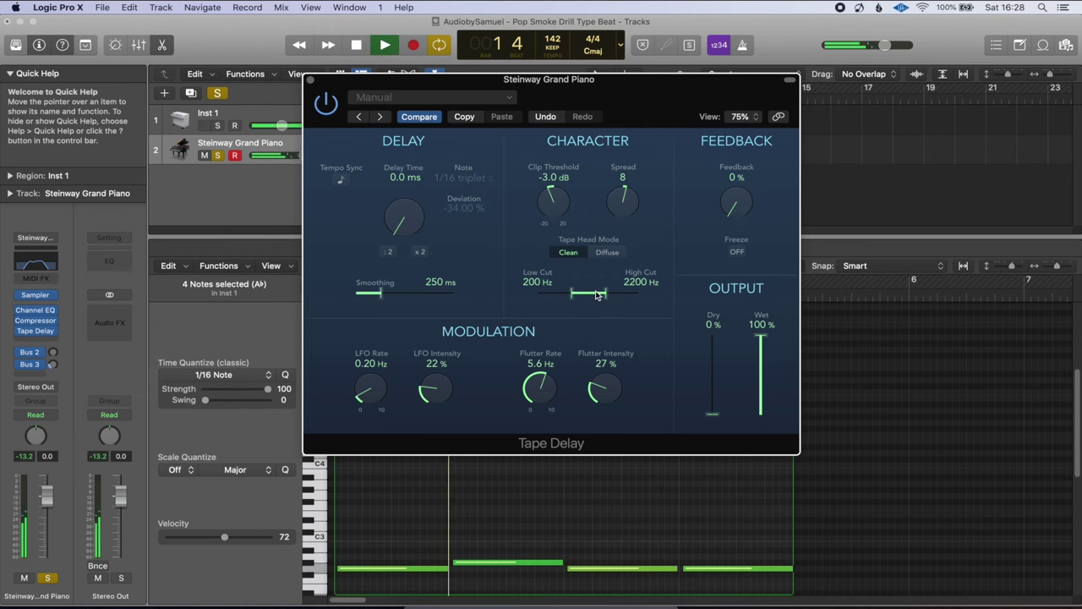
mouse_move(597, 293)
left_mouse_down()
mouse_move(613, 302)
mouse_move(603, 297)
left_mouse_up()
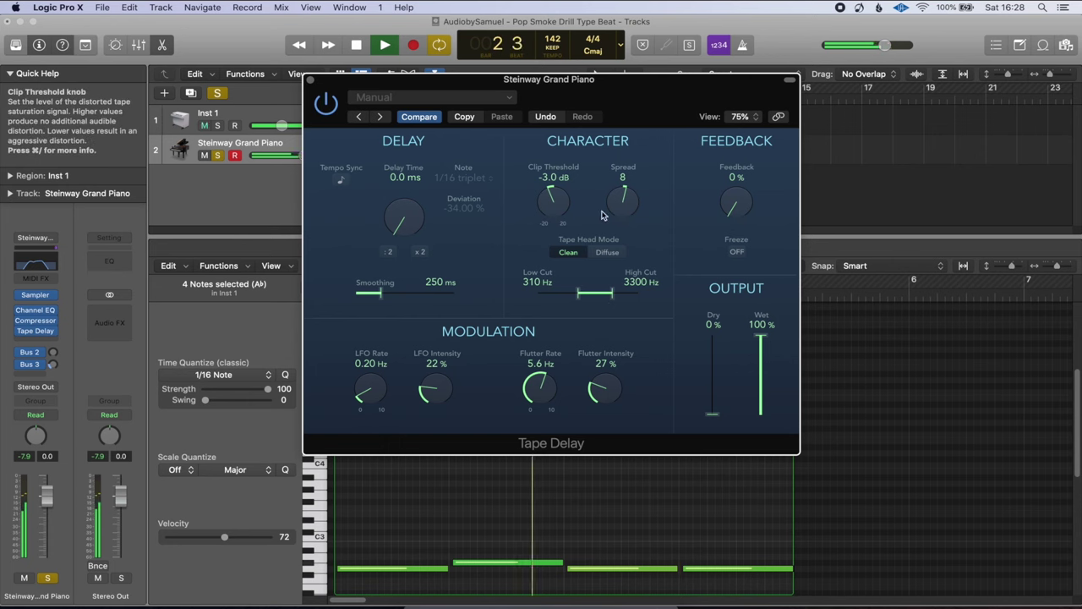
left_click(309, 81)
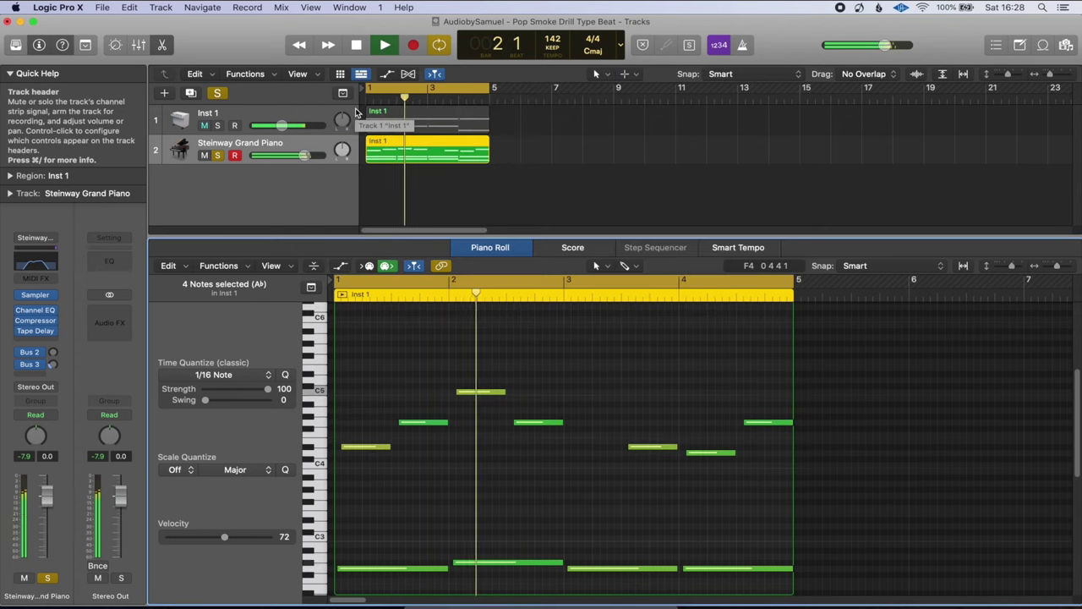
Step: Unsolo the piano, lower the Inst 1 track's volume to -12.0 dB and select that track
left_click(217, 155)
mouse_move(281, 126)
left_mouse_down()
mouse_move(224, 125)
mouse_move(276, 125)
left_mouse_up()
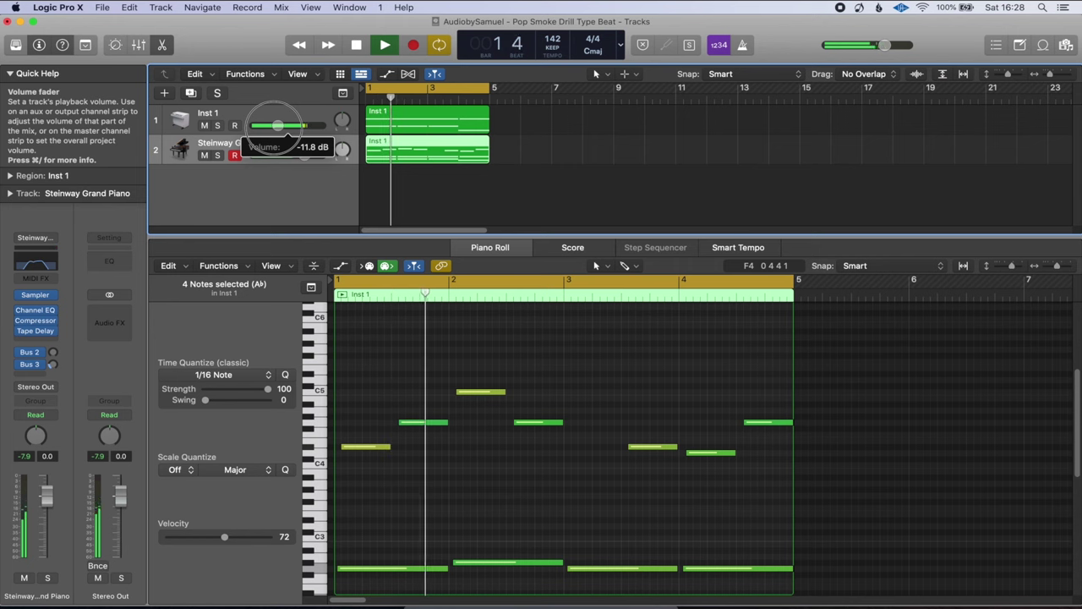
left_click(240, 133)
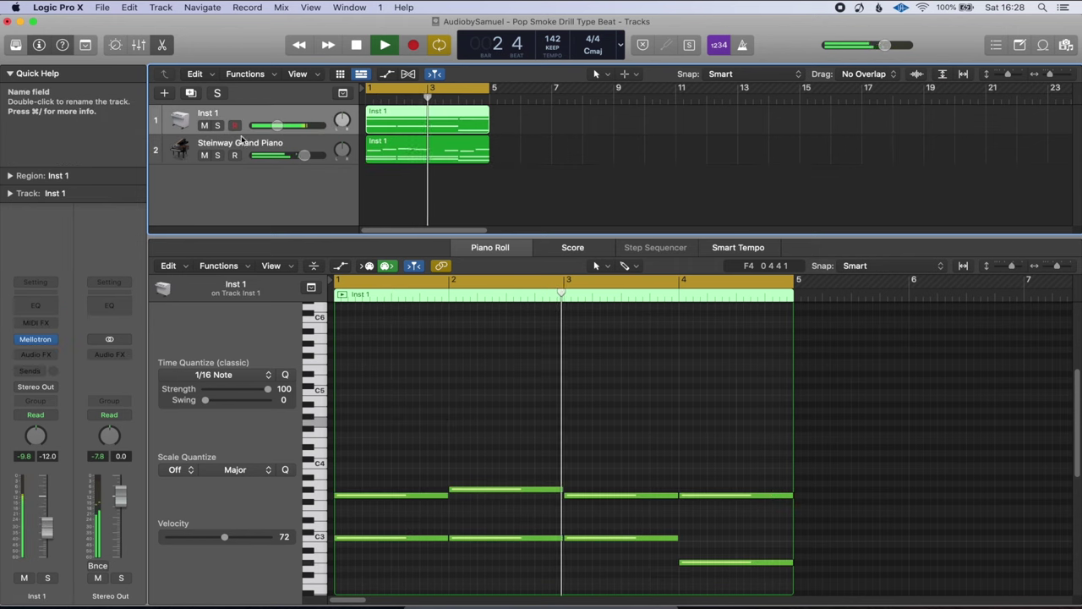
Step: Try shortening all the Mellotron notes to about half a bar, and stretch them back to full length
left_click(554, 398)
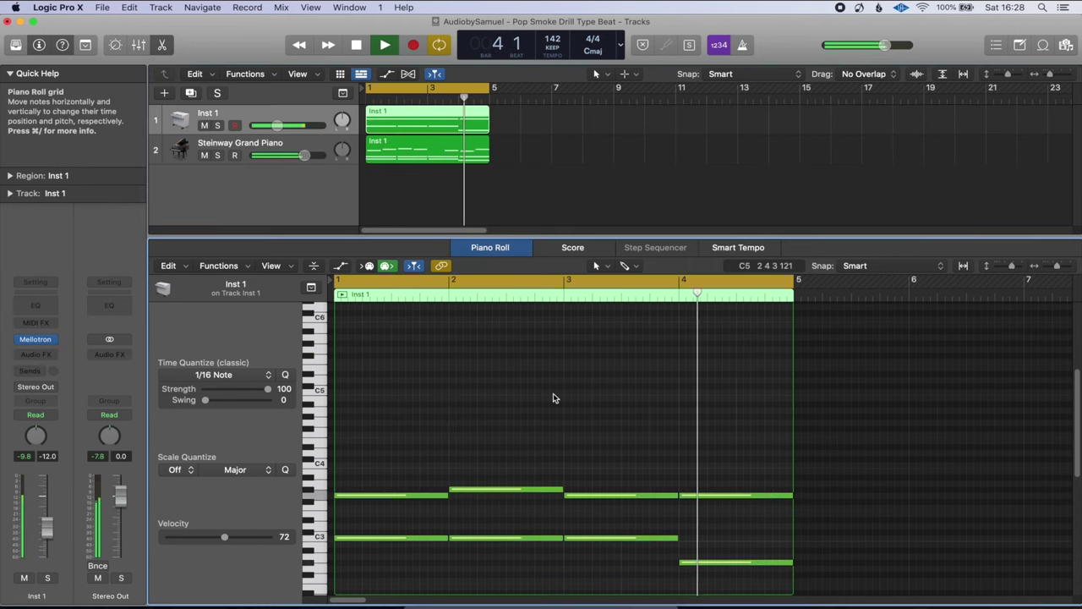
key("super+a")
left_click_drag(446, 496, 389, 498)
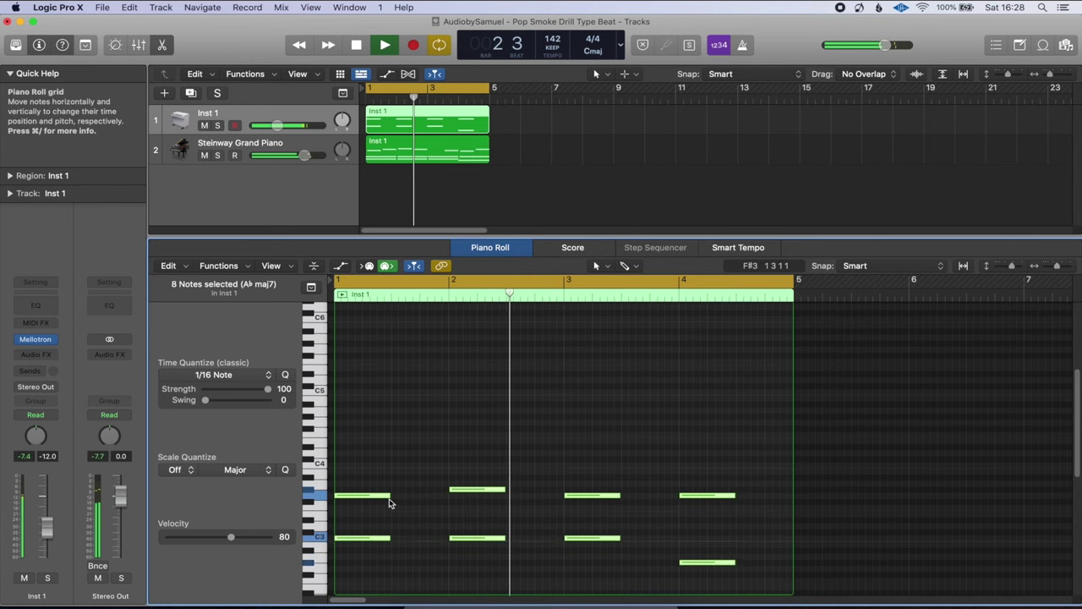
left_click_drag(389, 498, 446, 496)
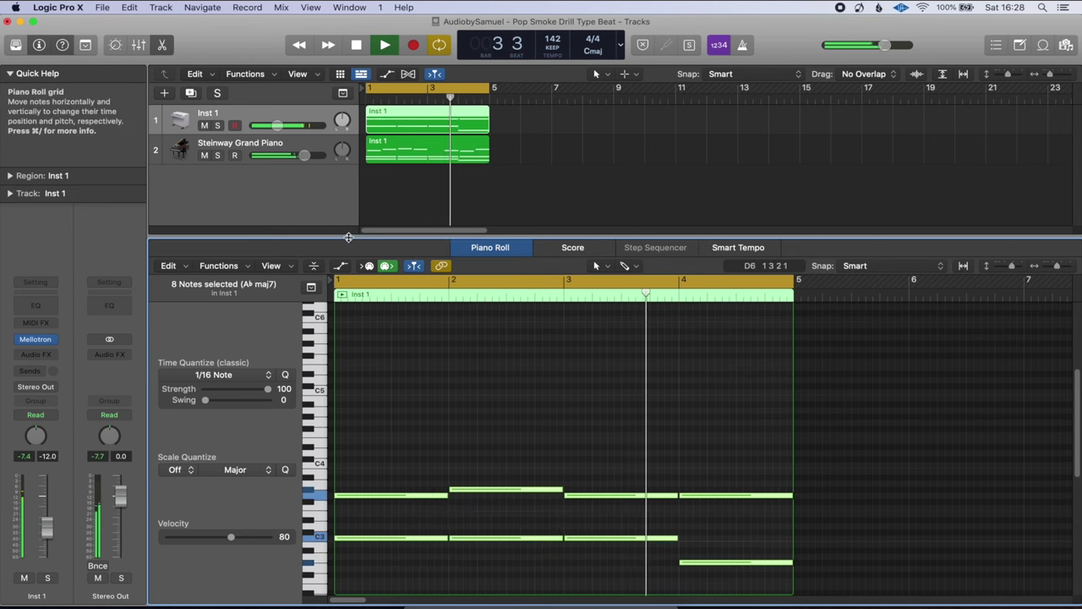
Step: Open the Mellotron on the Inst 1 track and transpose both the String Section and the Flute to -12
left_click(35, 338)
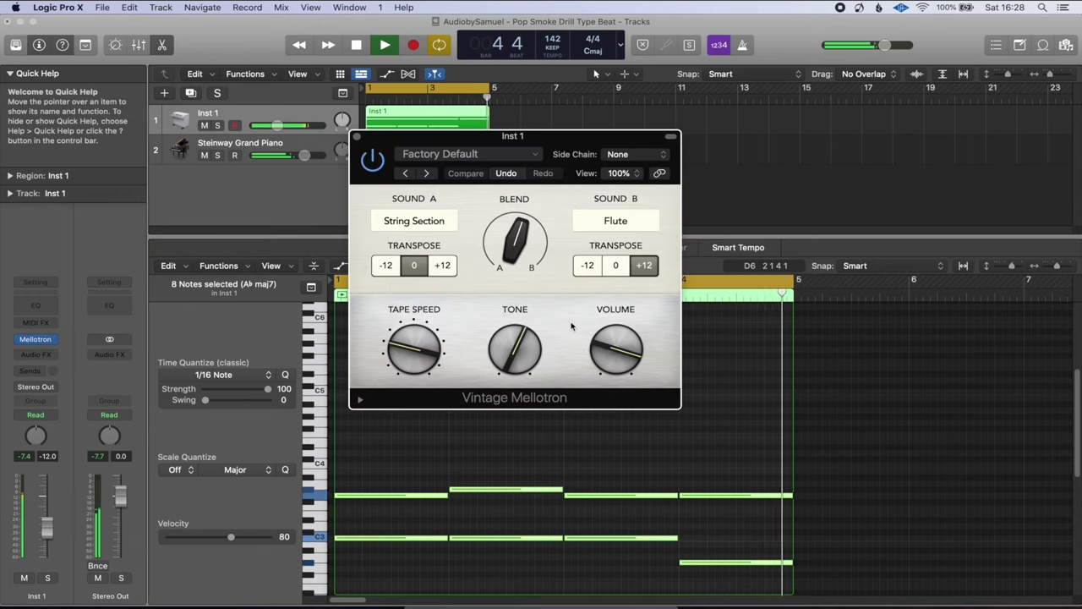
left_click(386, 265)
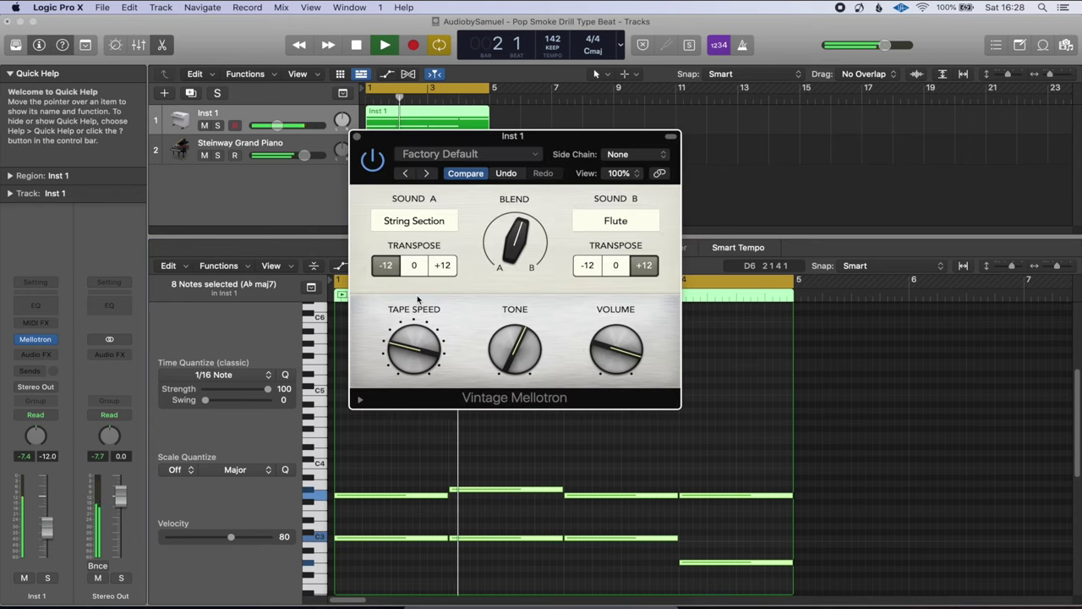
left_click(588, 265)
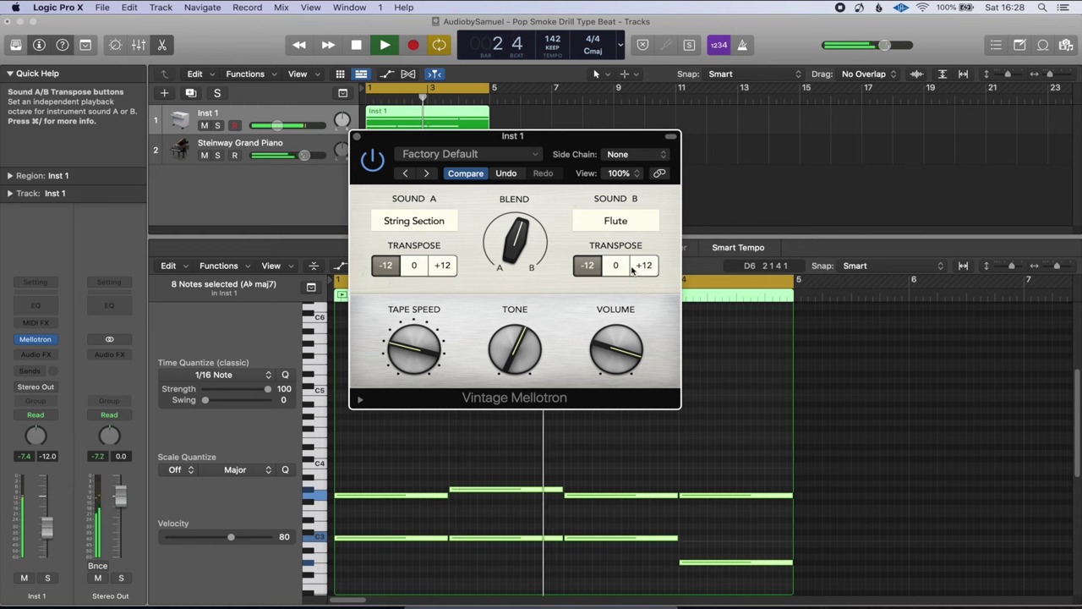
Step: Raise the Mellotron's tape speed, set Tone to 70, Volume to -8 dB and Blend to 74, and close the plug-in
left_click_drag(414, 347, 429, 285)
left_click_drag(505, 362, 502, 338)
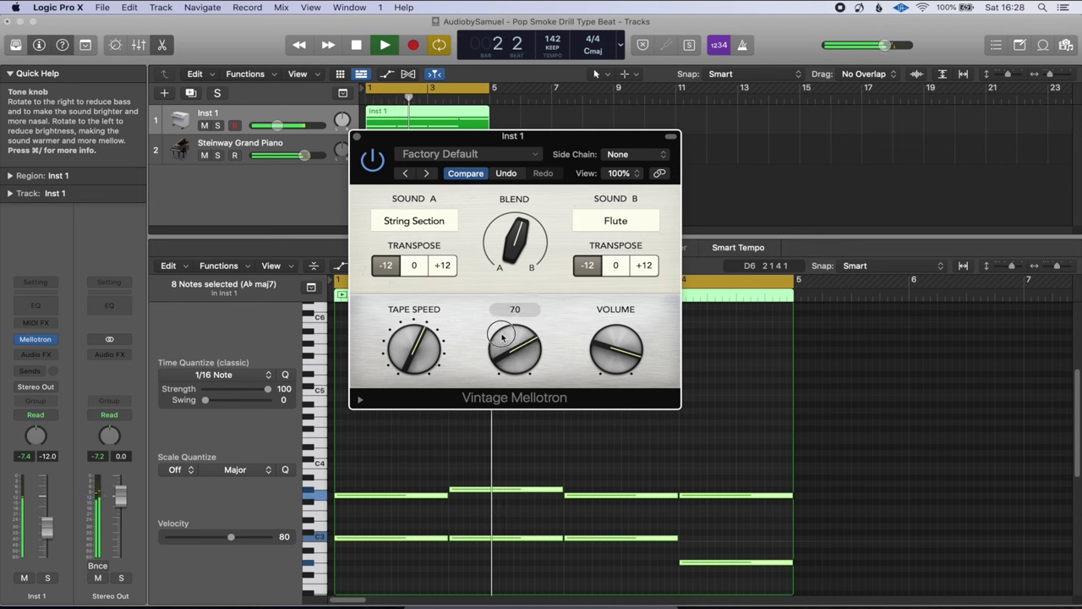
mouse_move(601, 341)
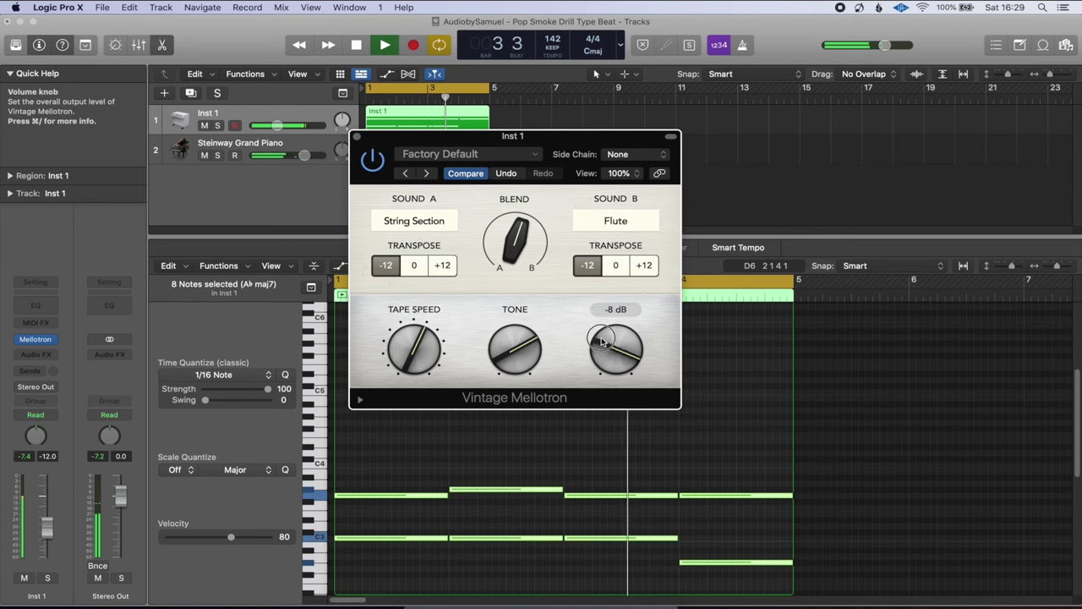
left_click_drag(516, 243, 514, 268)
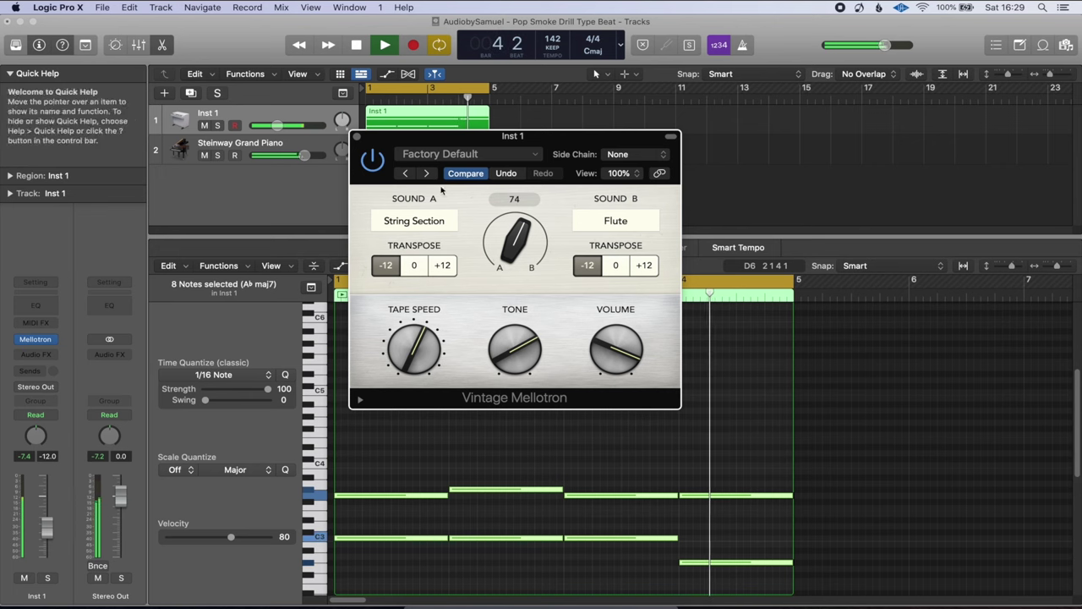
left_click(356, 136)
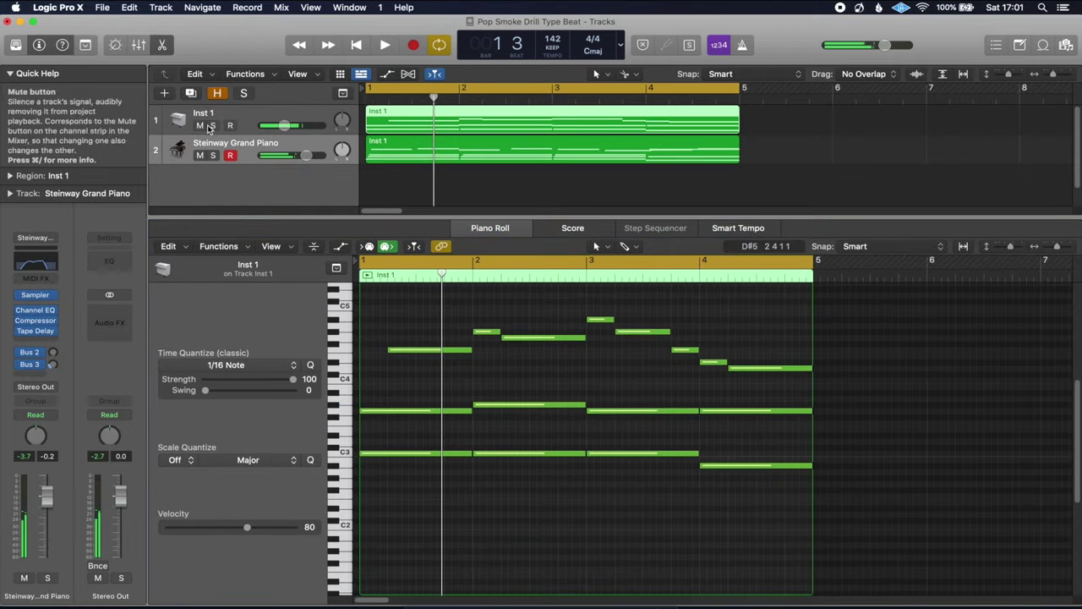
Step: Solo the Inst 1 track, review its Mellotron settings and examine its notes in the piano roll
left_click(212, 125)
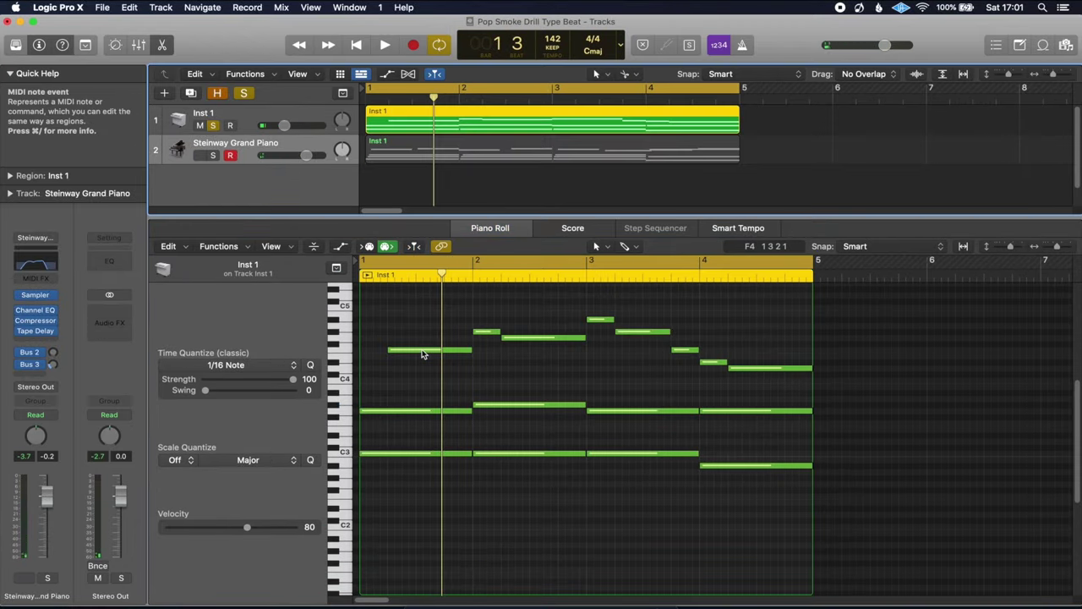
left_click_drag(441, 122, 411, 114)
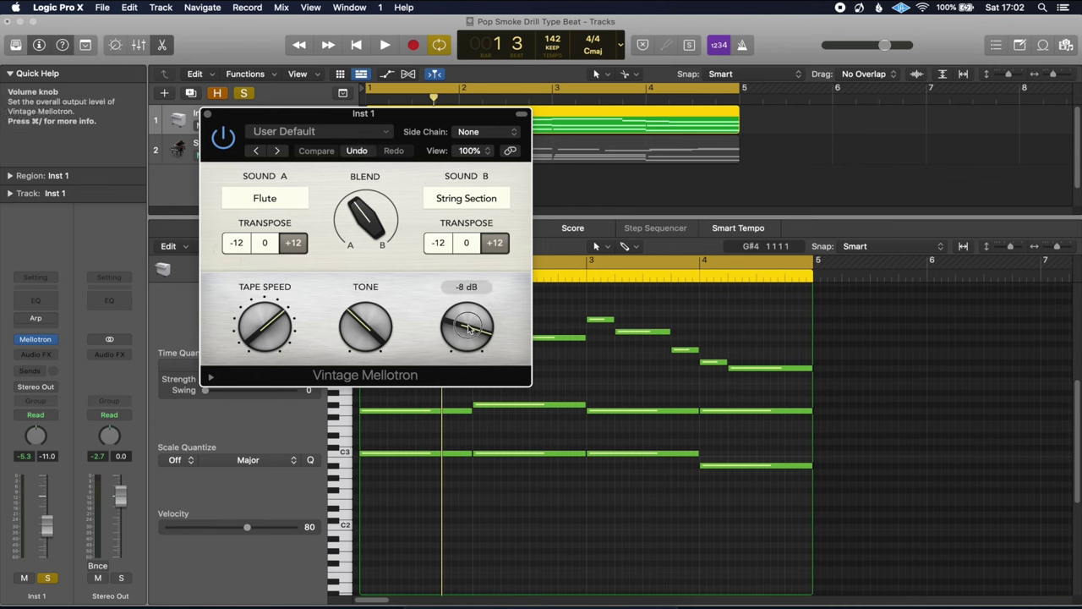
left_click(207, 115)
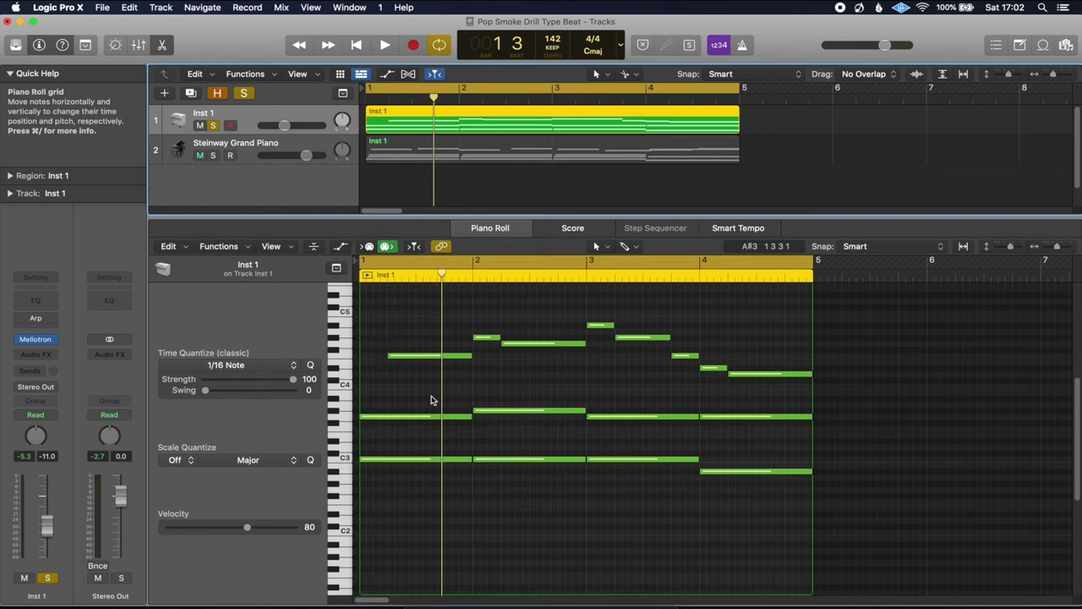
scroll(438, 359, "up", 3)
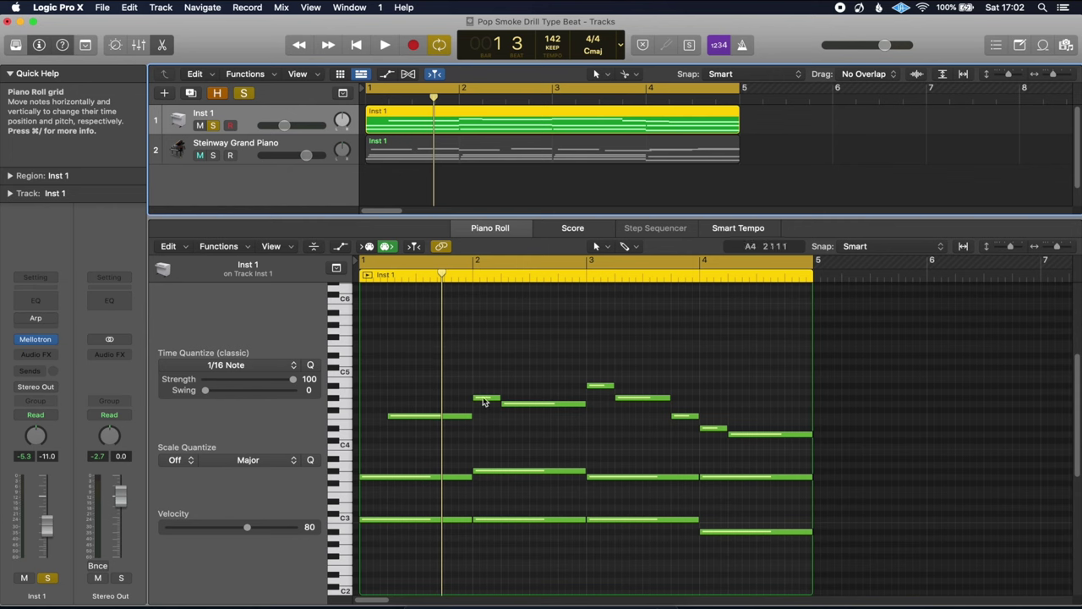
Step: Solo only the Steinway Grand Piano track and examine its chord and melody notes in the piano roll
left_click(273, 145)
left_click(213, 156, "alt")
scroll(468, 367, "up", 1)
scroll(469, 366, "up", 2)
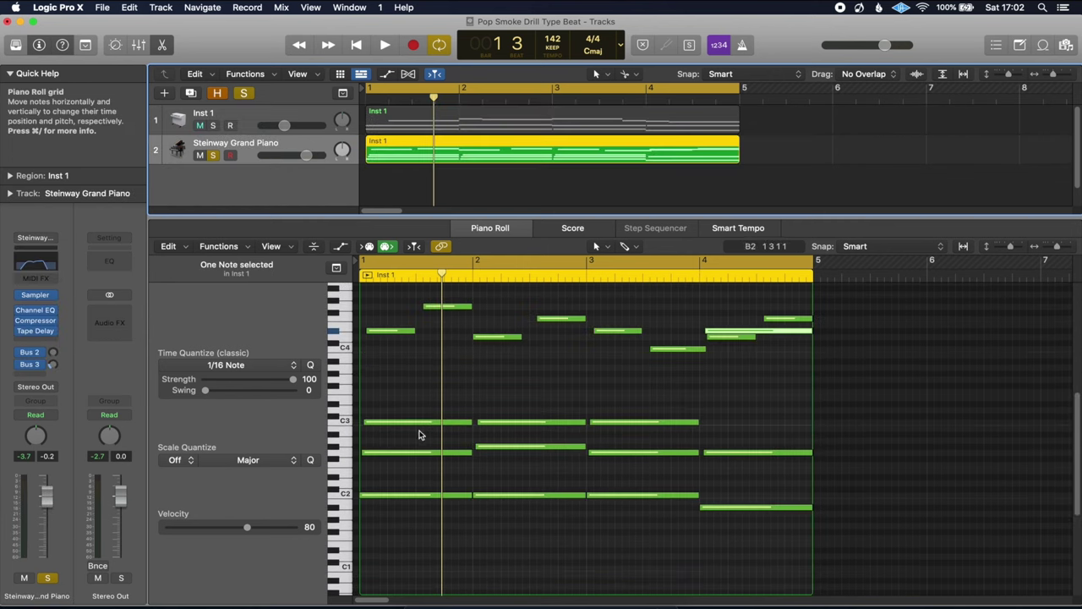
scroll(753, 376, "up", 1)
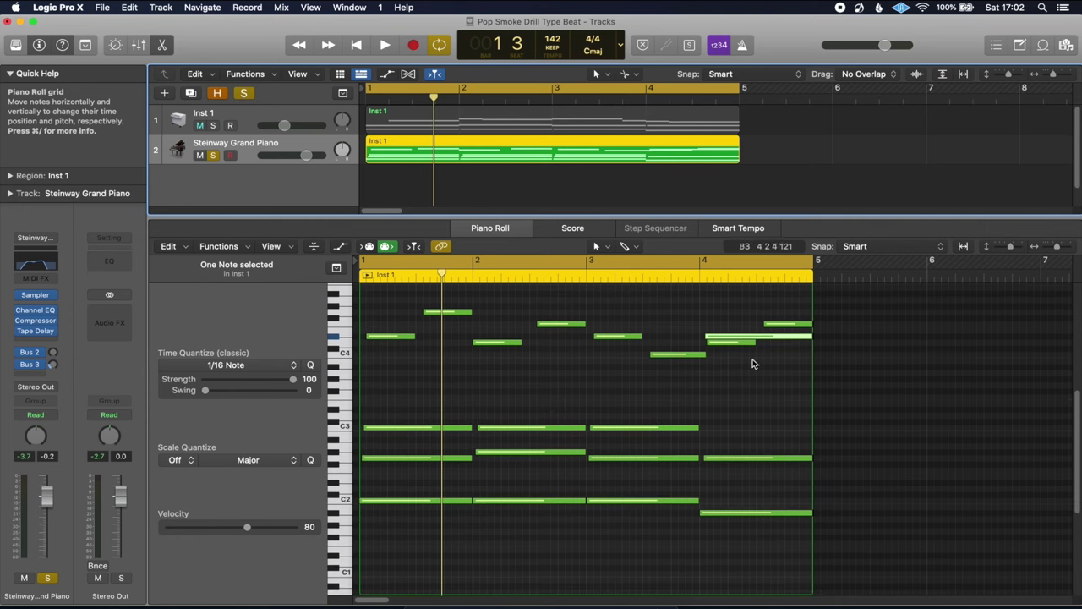
scroll(615, 370, "up", 1)
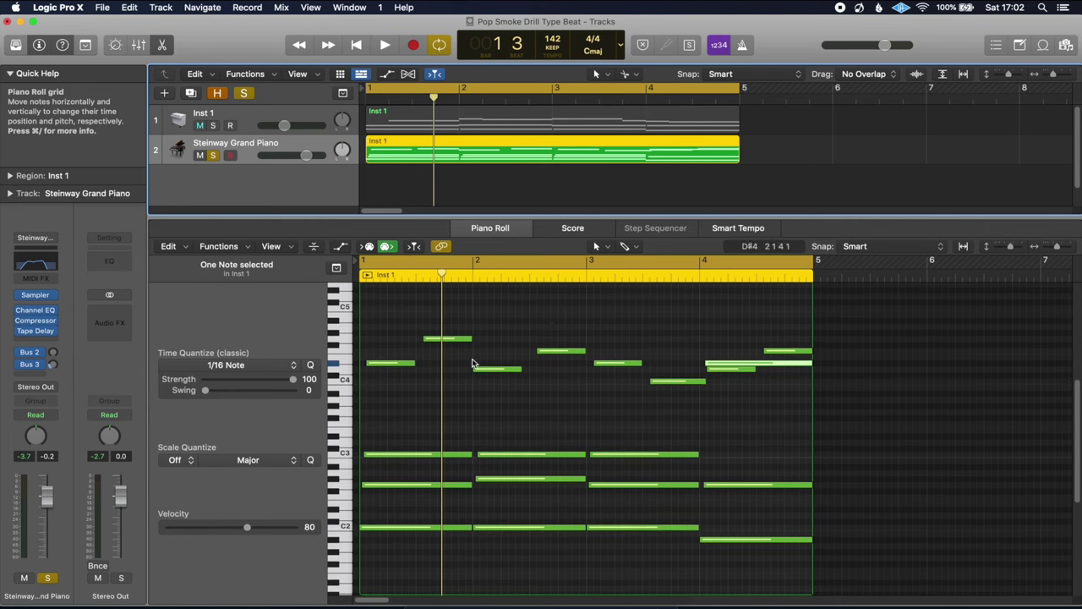
Step: Inspect the piano's Channel EQ, switching its low cut and high cut bands off and on, play it back and close it
left_click(51, 309)
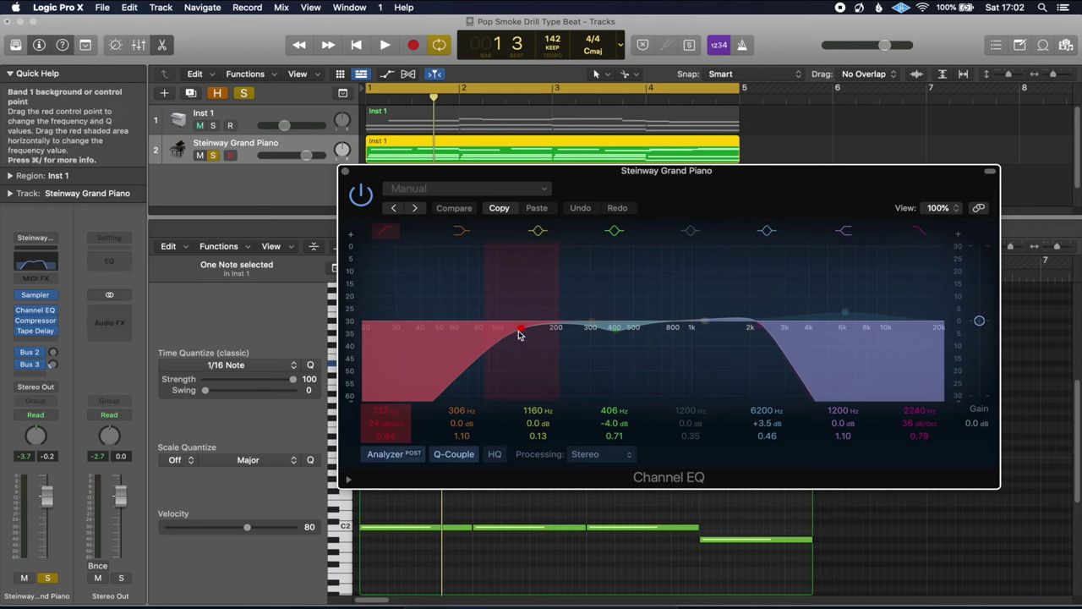
left_click(386, 231)
left_click(385, 231)
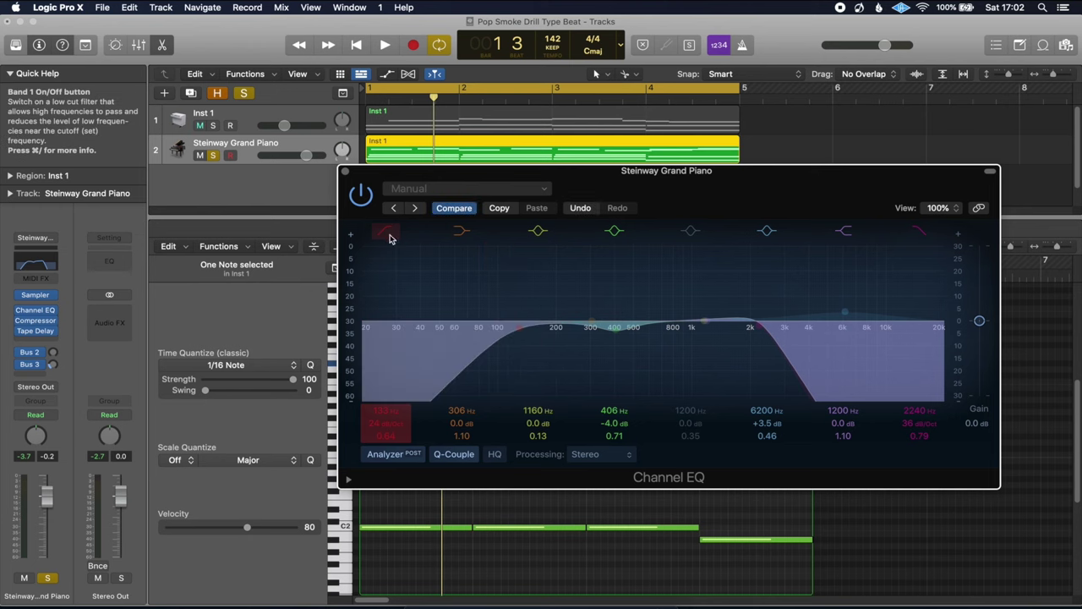
left_click(923, 233)
left_click(924, 233)
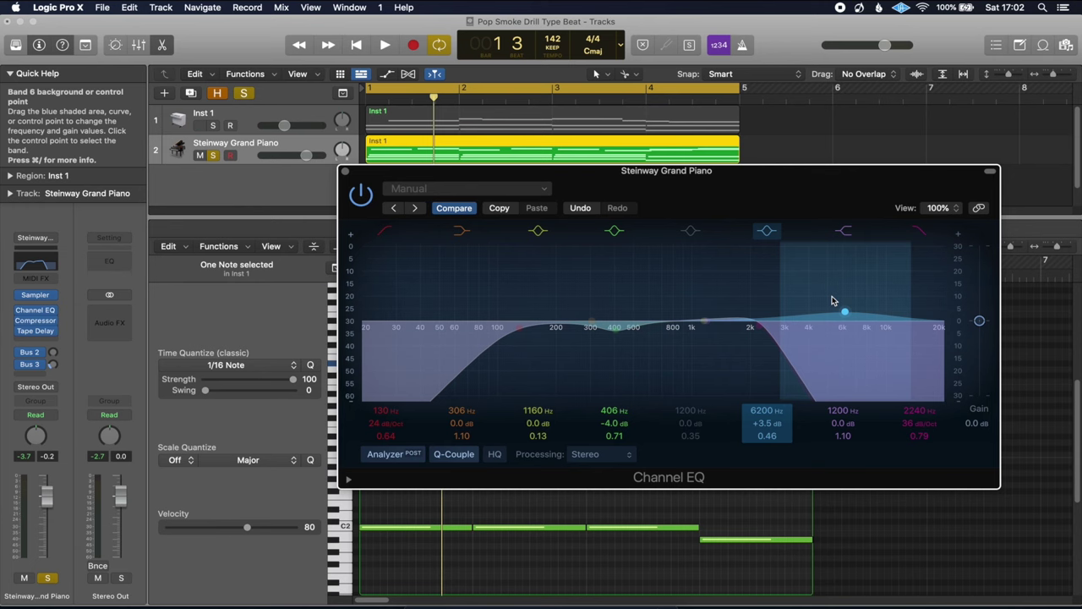
key("space")
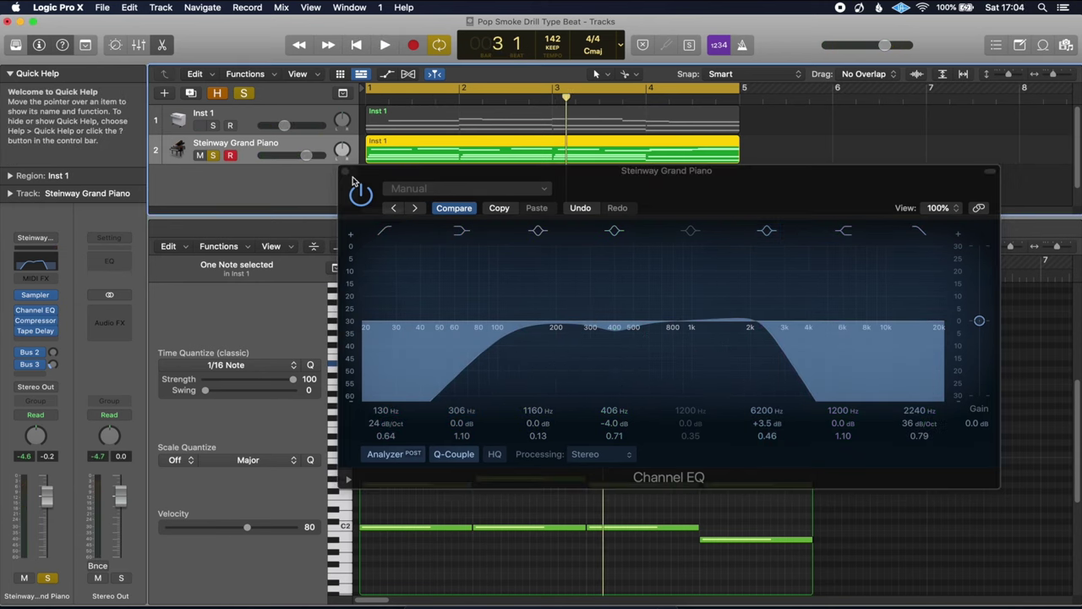
left_click(345, 171)
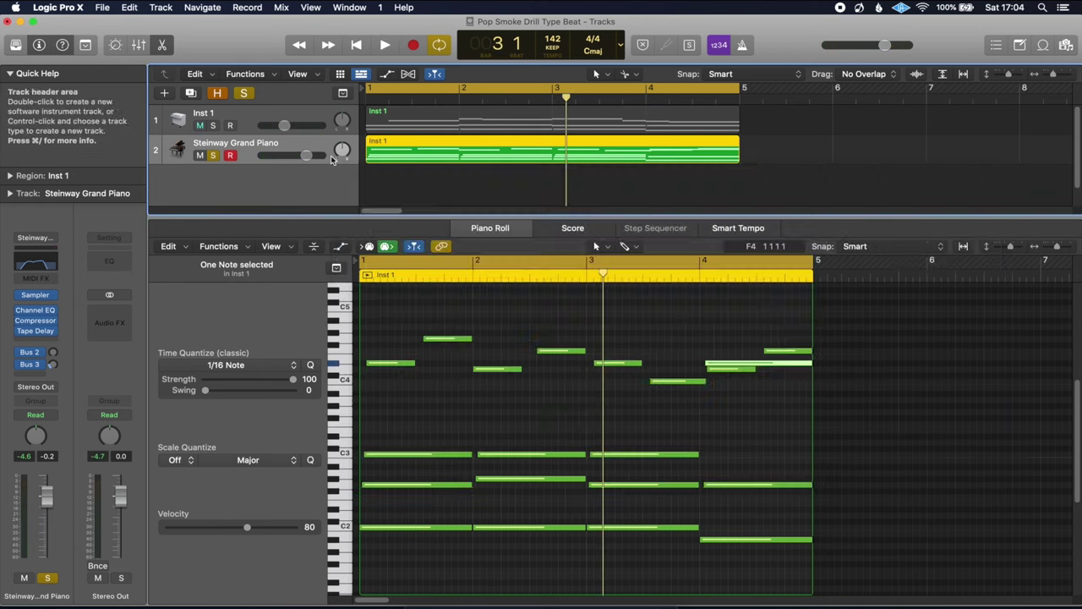
Step: Solo the Inst 1 track alongside the piano and adjust its volume fader while listening
key("space")
left_click(214, 125)
left_click(284, 125)
left_click_drag(281, 126, 284, 123)
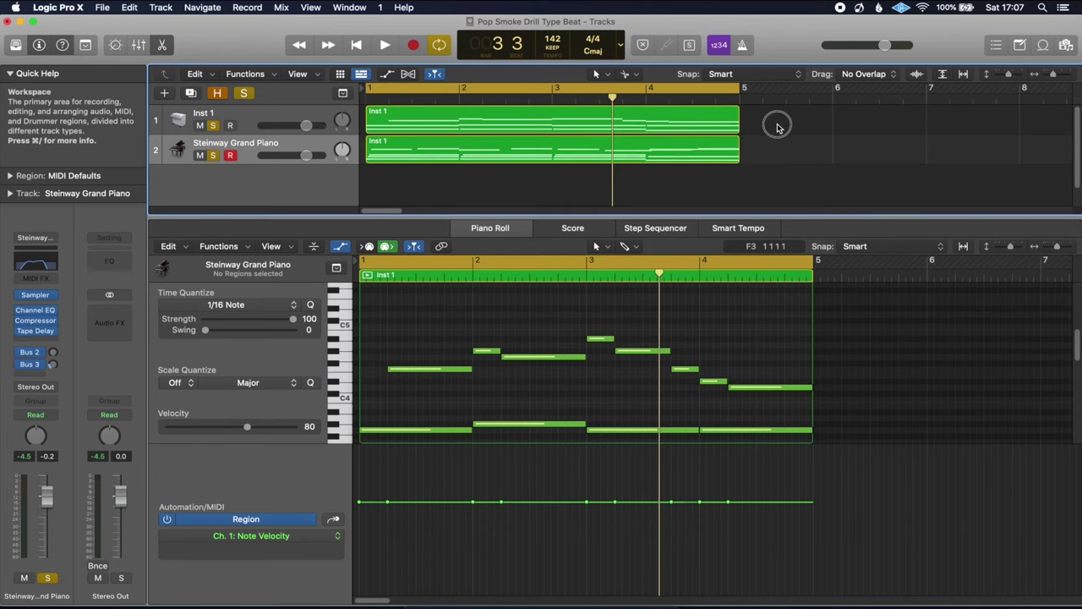
Step: Bounce both Inst 1 and piano regions in place to a new track named Sample, muting the sources, with Normalize off
left_click_drag(773, 125, 660, 165)
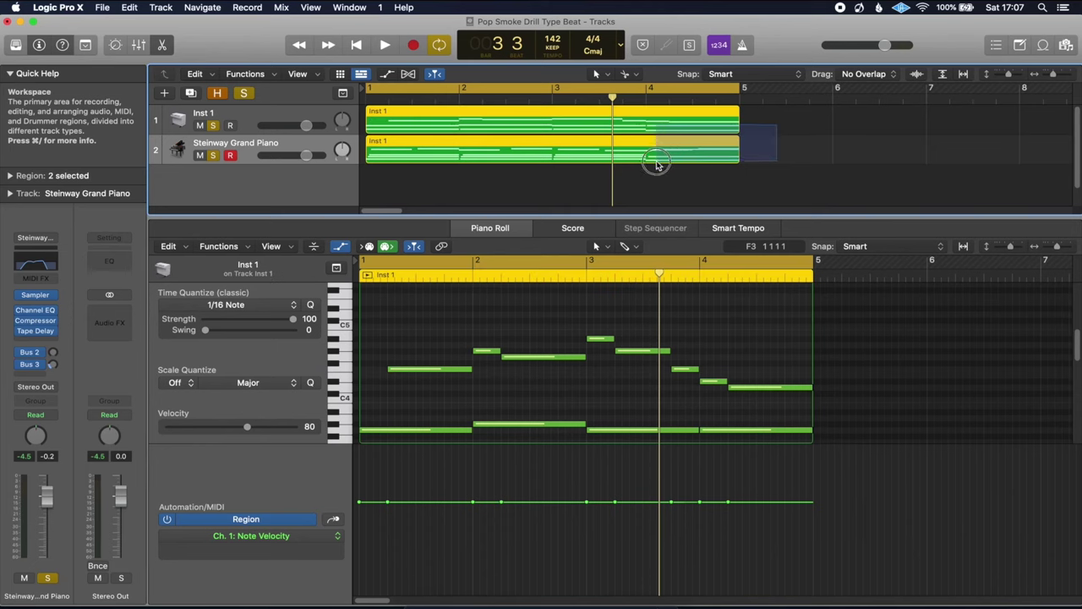
right_click(589, 120)
mouse_move(646, 261)
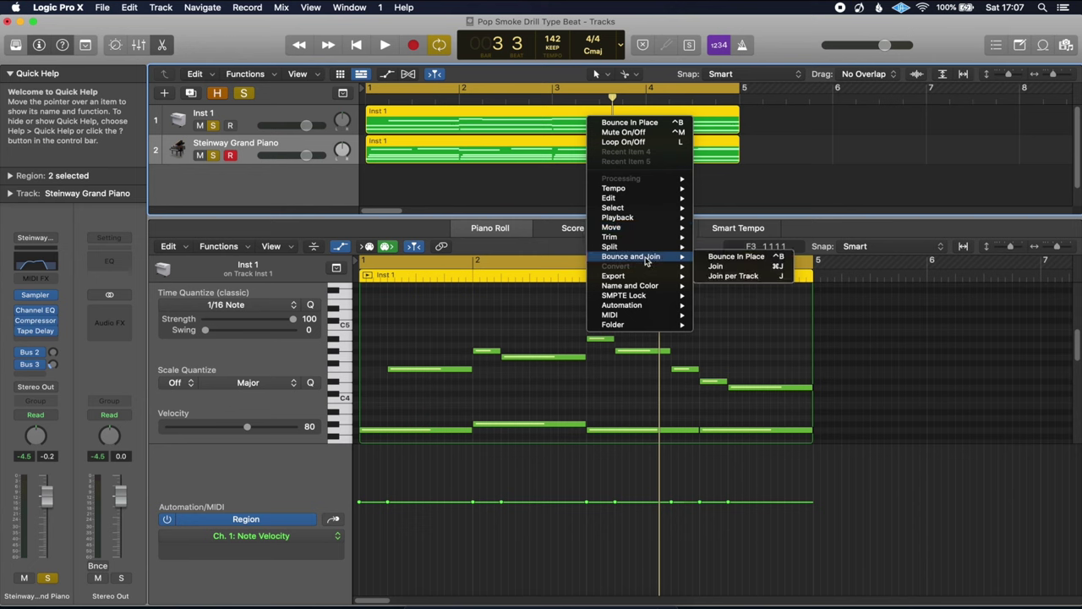
left_click(738, 261)
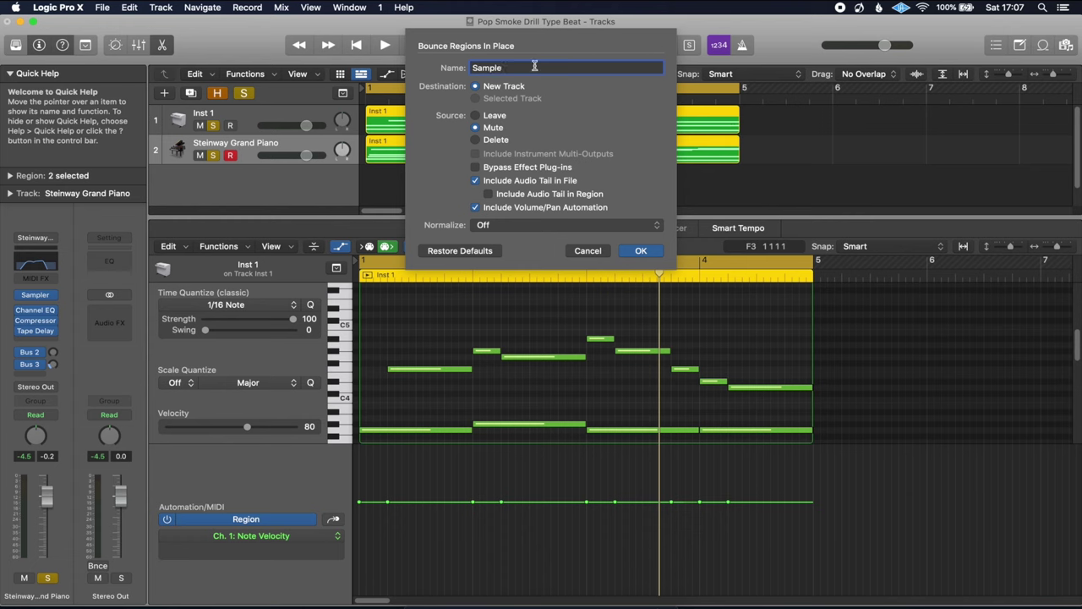
left_click(547, 226)
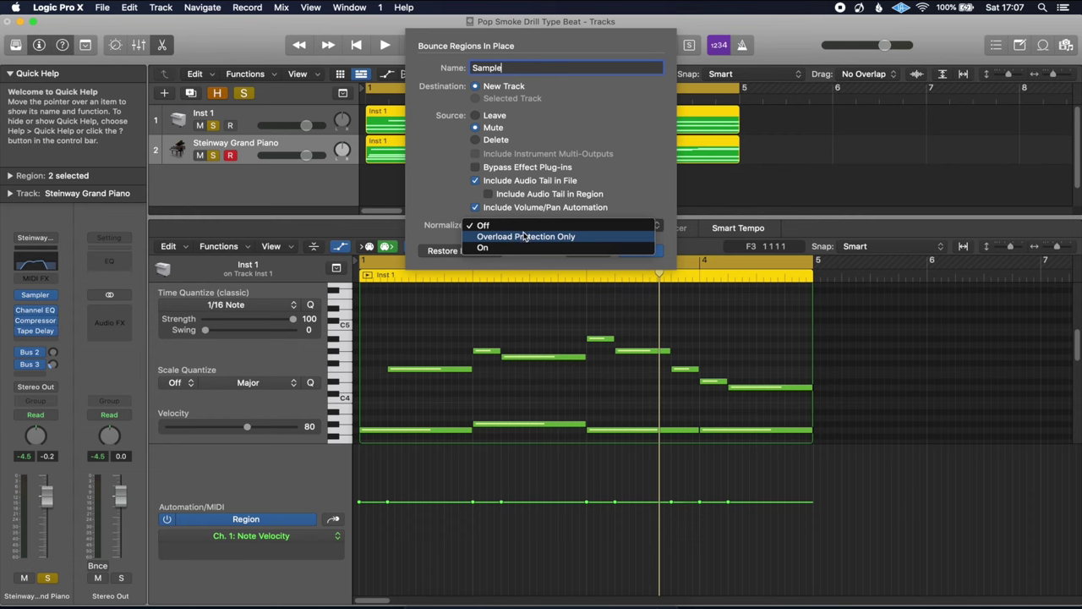
left_click(521, 227)
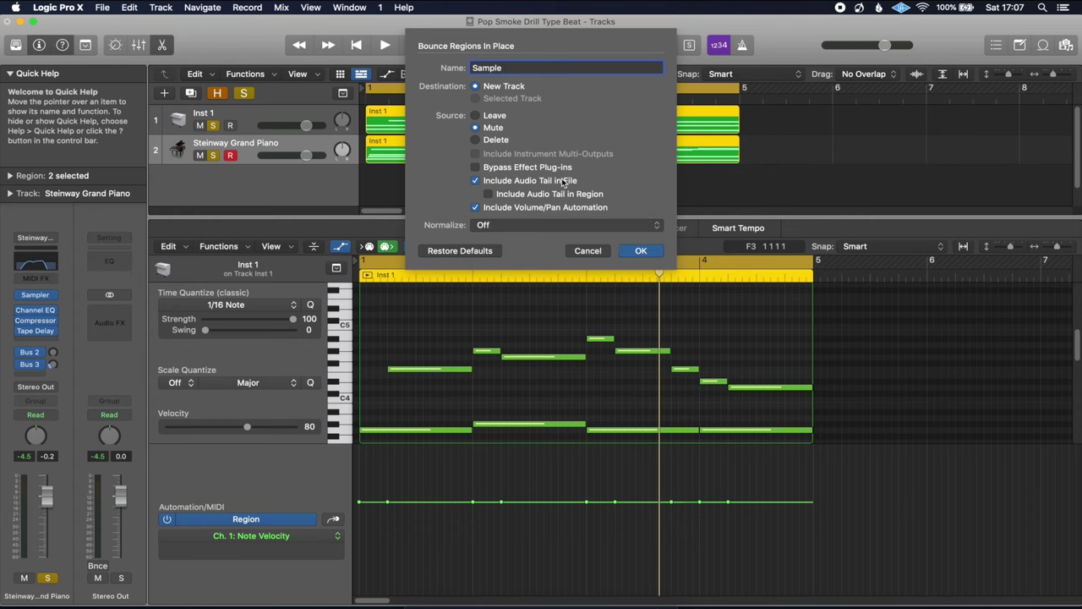
left_click(643, 251)
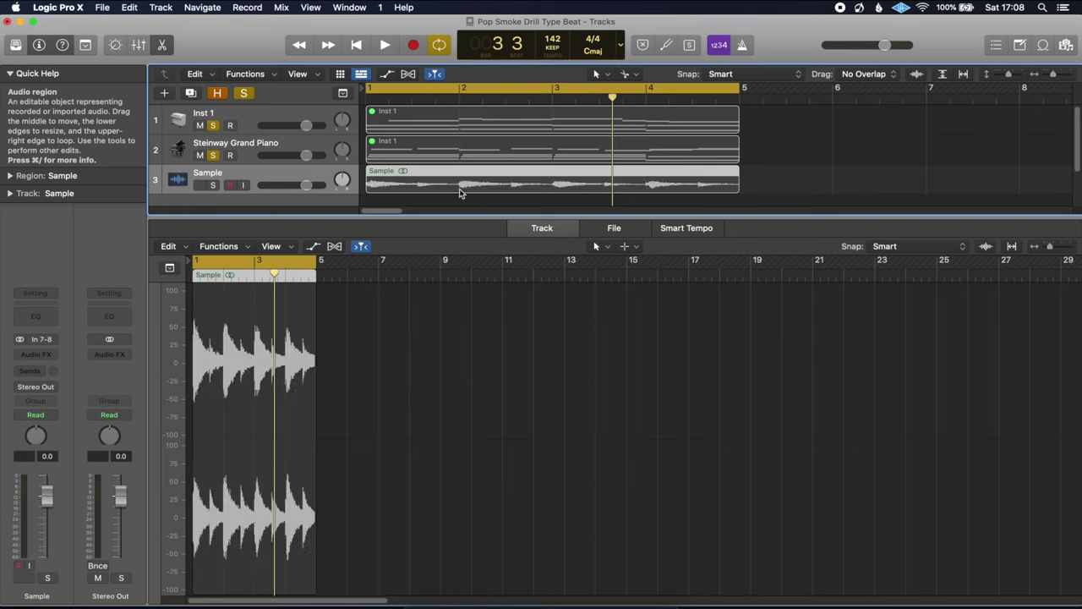
Step: Close the editor, solo only the Sample track and listen to the bounced audio
key("e")
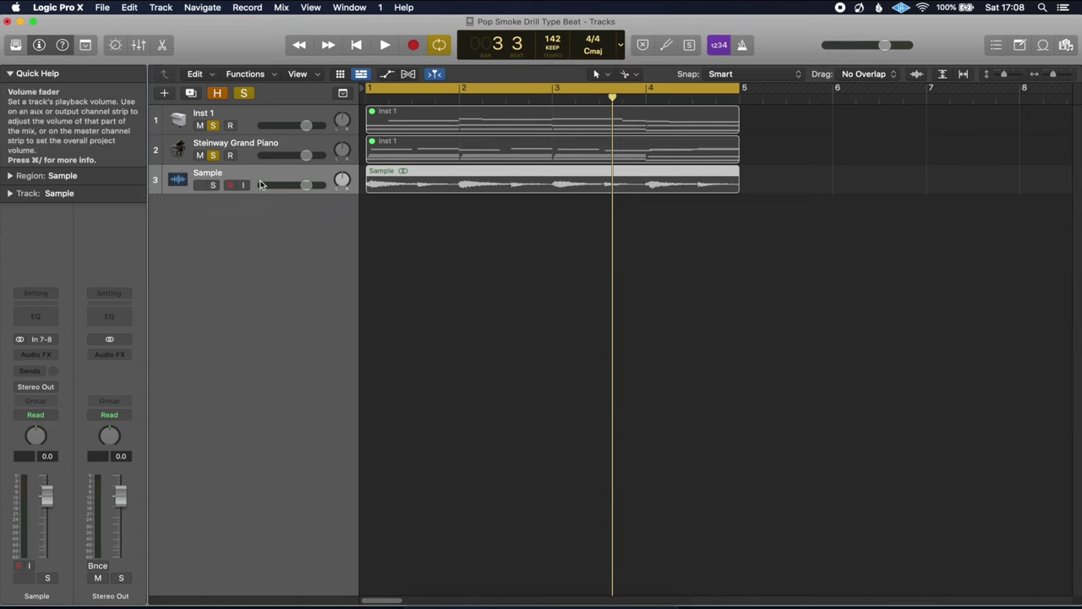
left_click(213, 184)
left_click(213, 156)
left_click(213, 125)
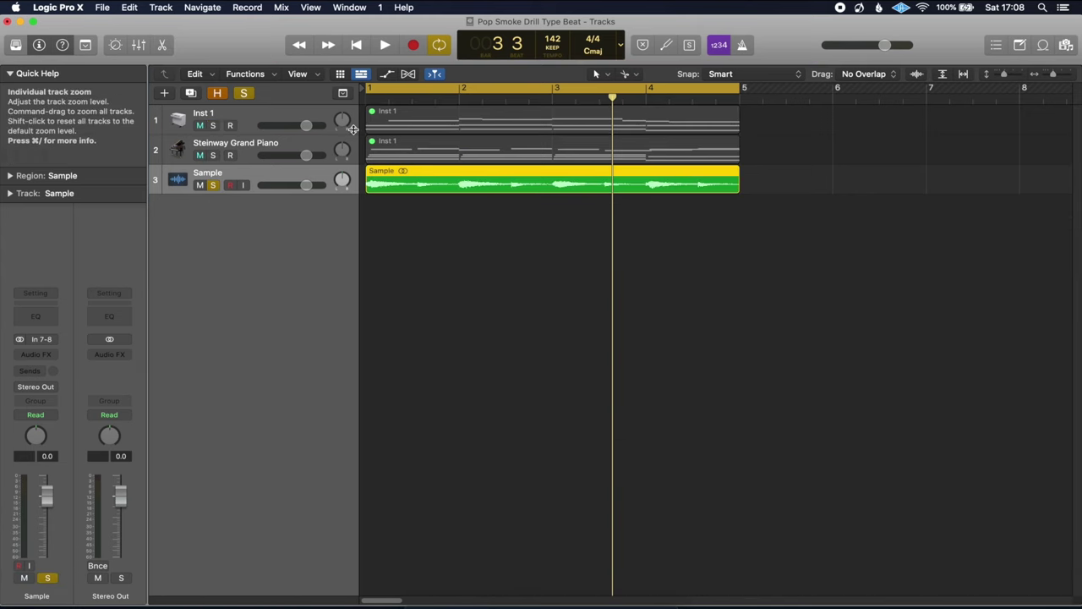
key("space")
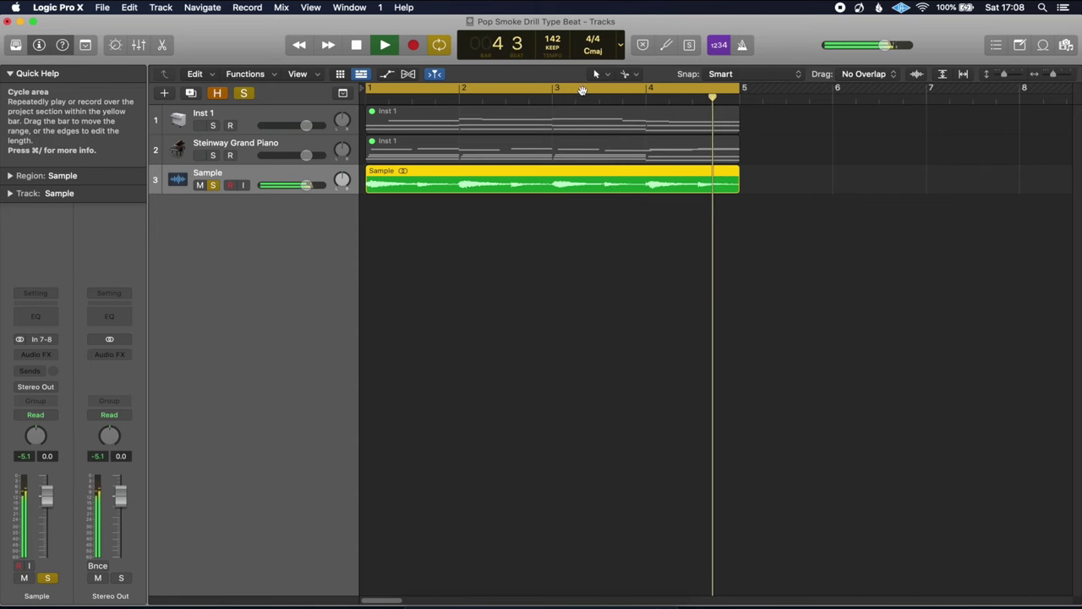
left_click(625, 75)
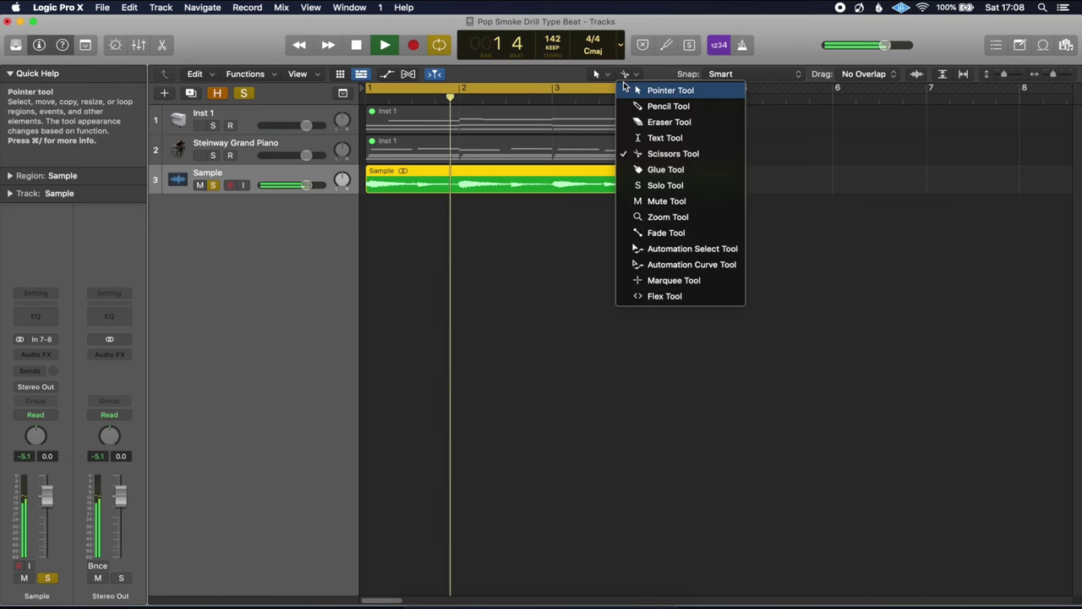
left_click(530, 69)
key("space")
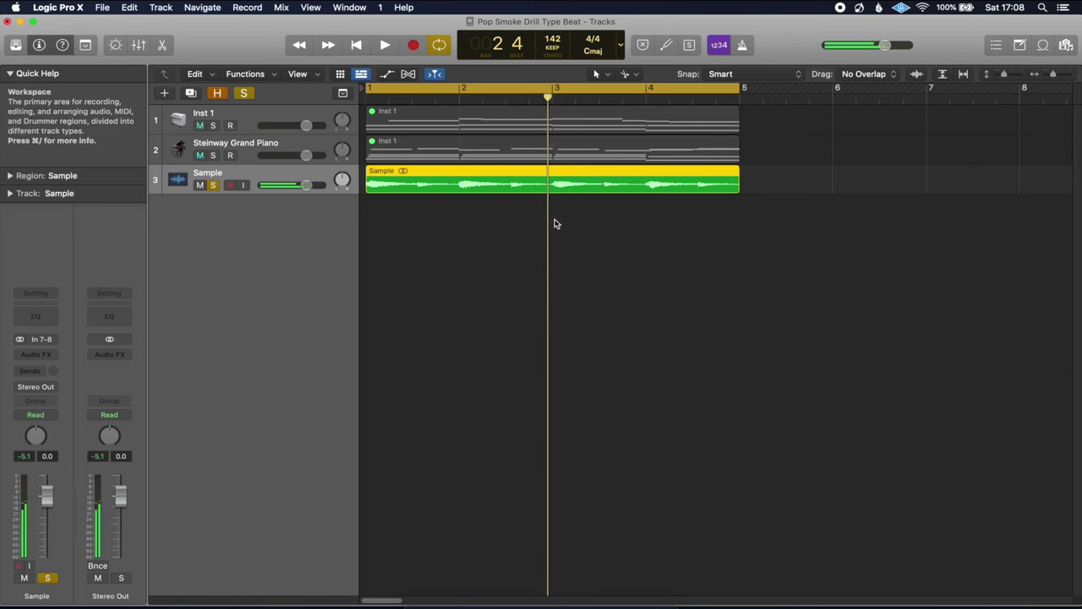
Step: Pick the Scissors Tool as the secondary tool and divide the Sample region into four one-bar slices
left_click(636, 77)
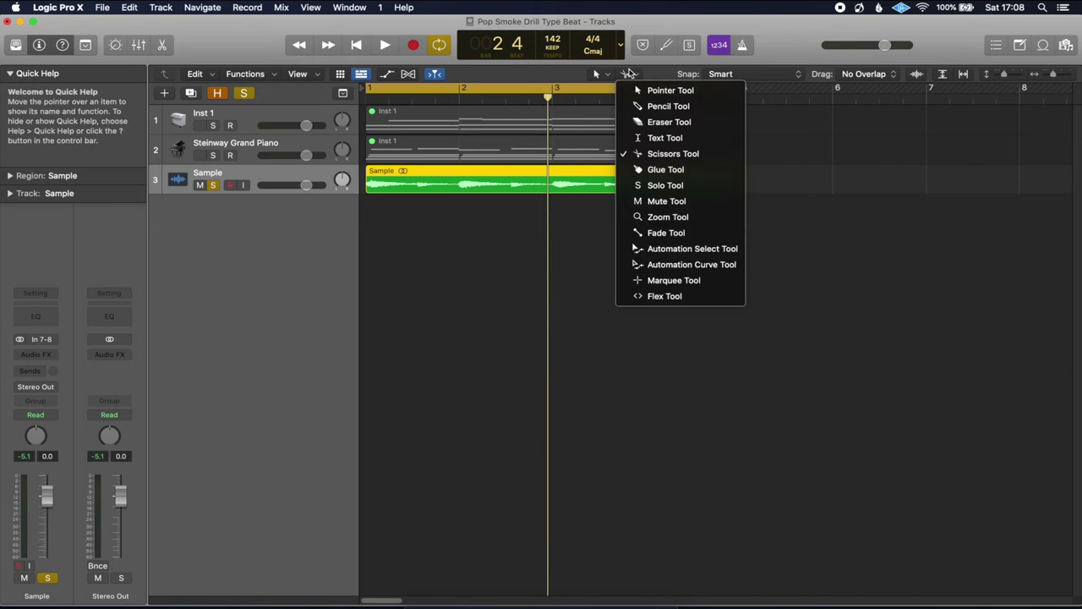
left_click(663, 154)
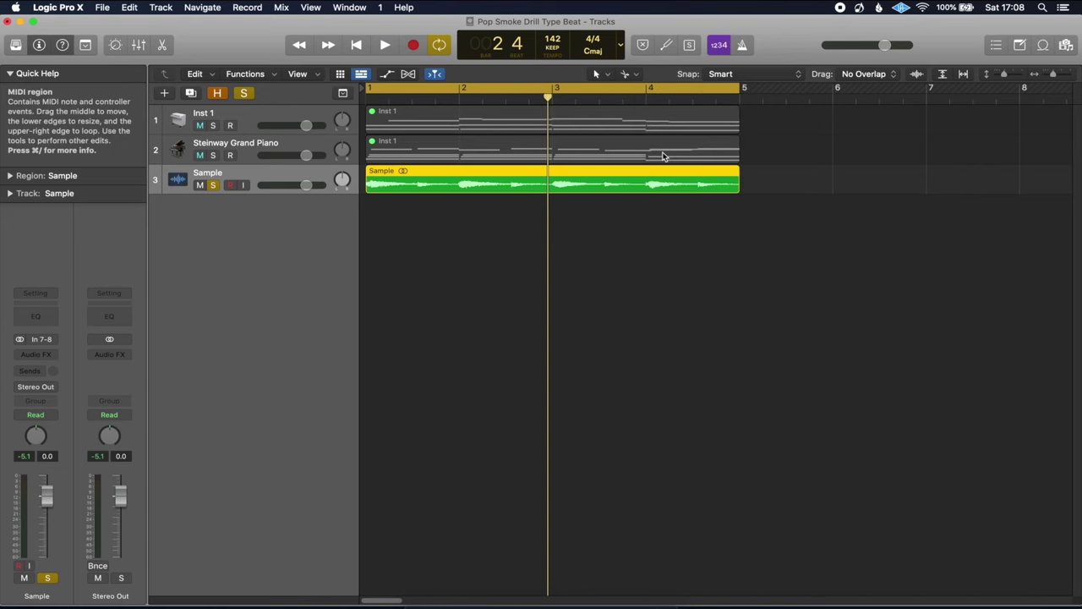
left_click(460, 182)
left_click_drag(520, 182, 557, 185)
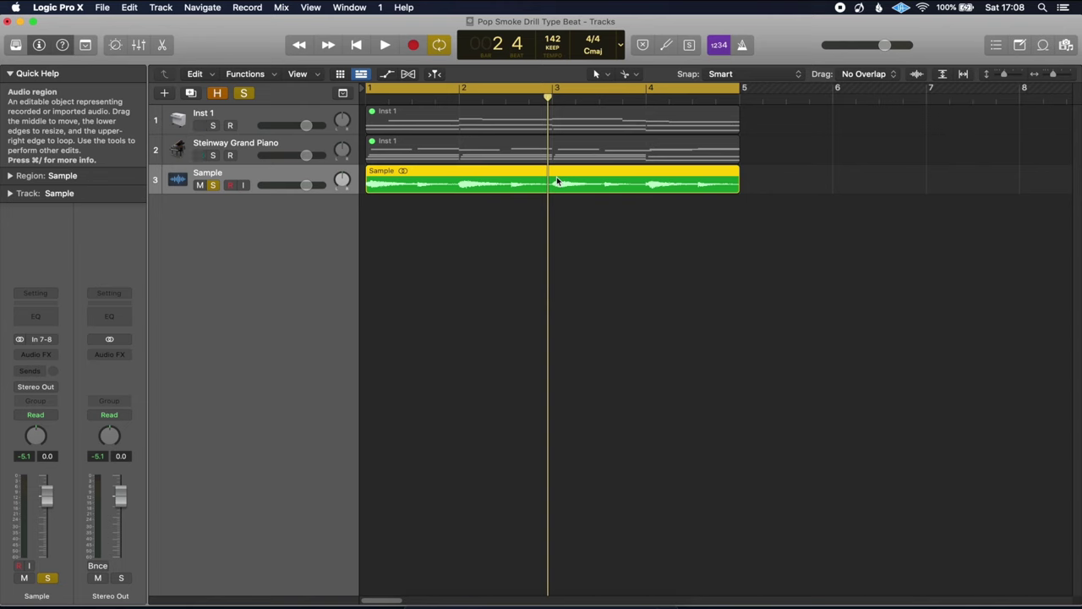
left_click(462, 183, "alt")
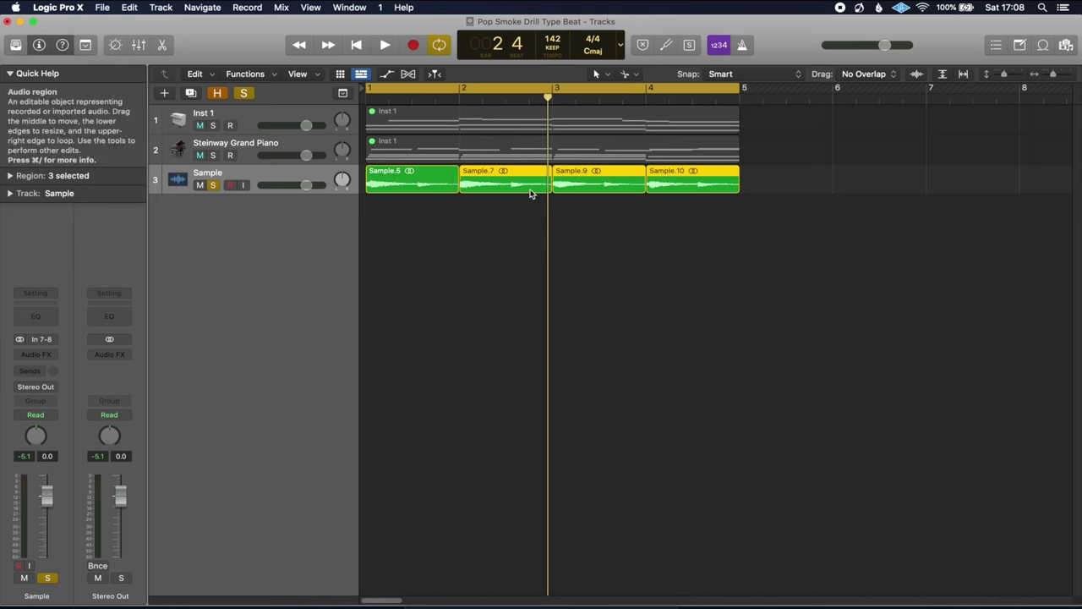
Step: Reverse all four Sample slices individually in the region settings and compare the sound with the unreversed playback
key("space")
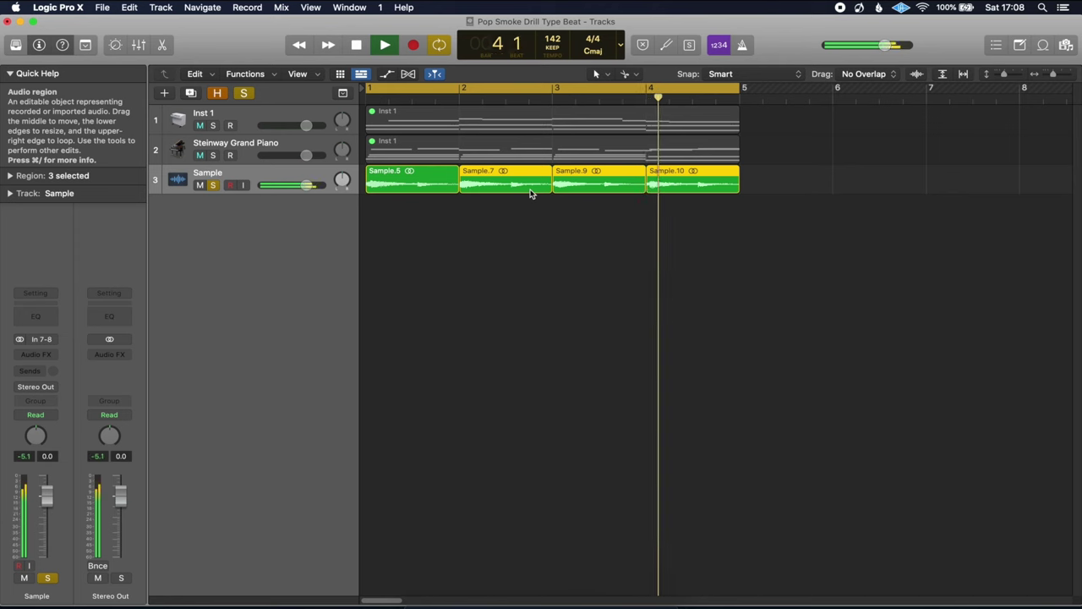
key("space")
left_click_drag(768, 183, 403, 185)
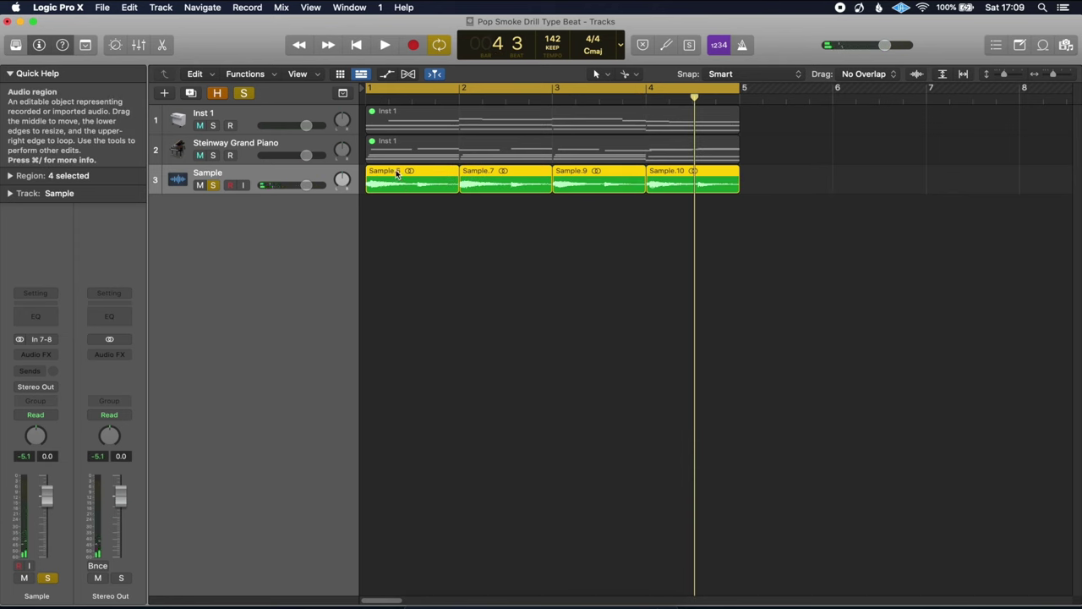
left_click_drag(759, 185, 448, 178)
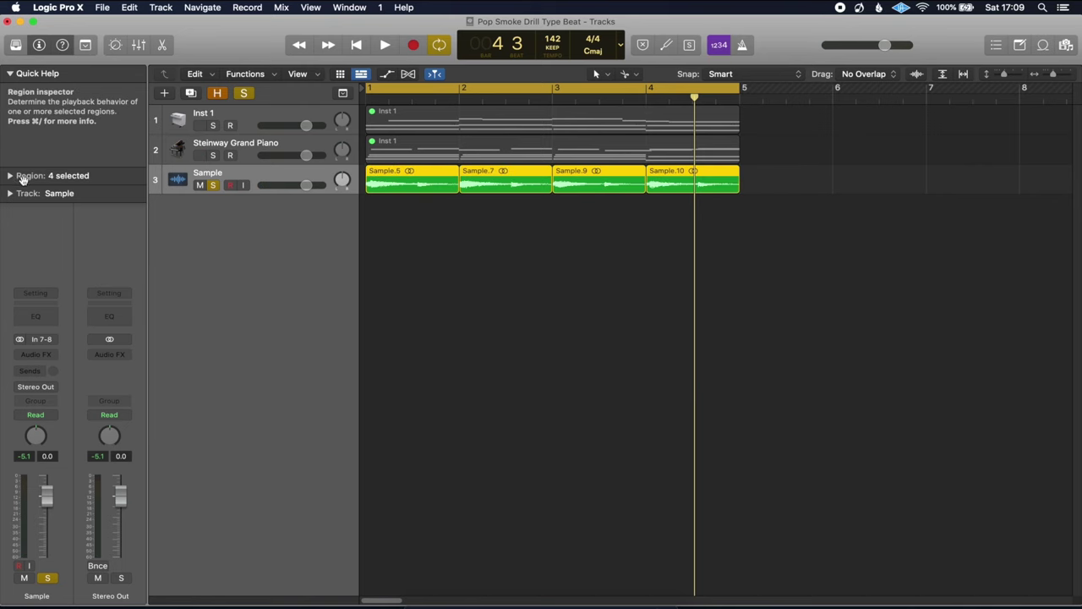
left_click(10, 175)
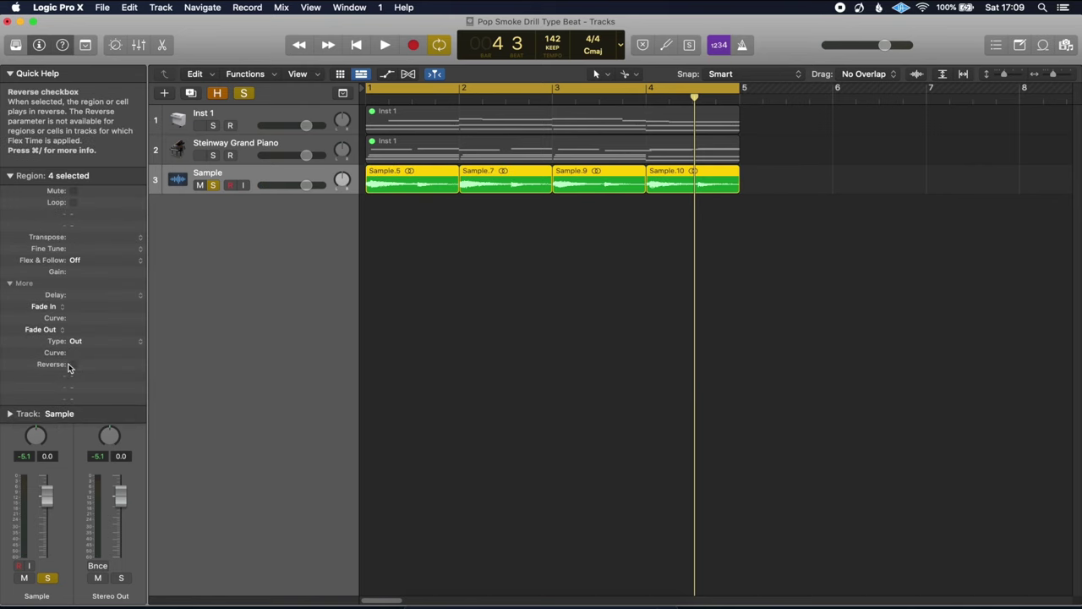
left_click(9, 284)
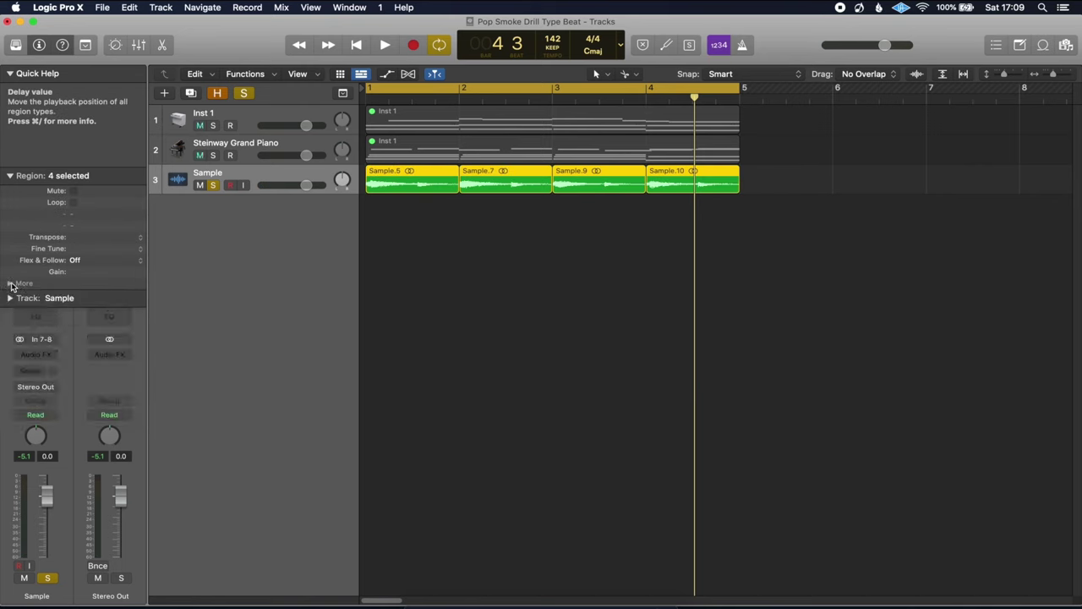
left_click(10, 284)
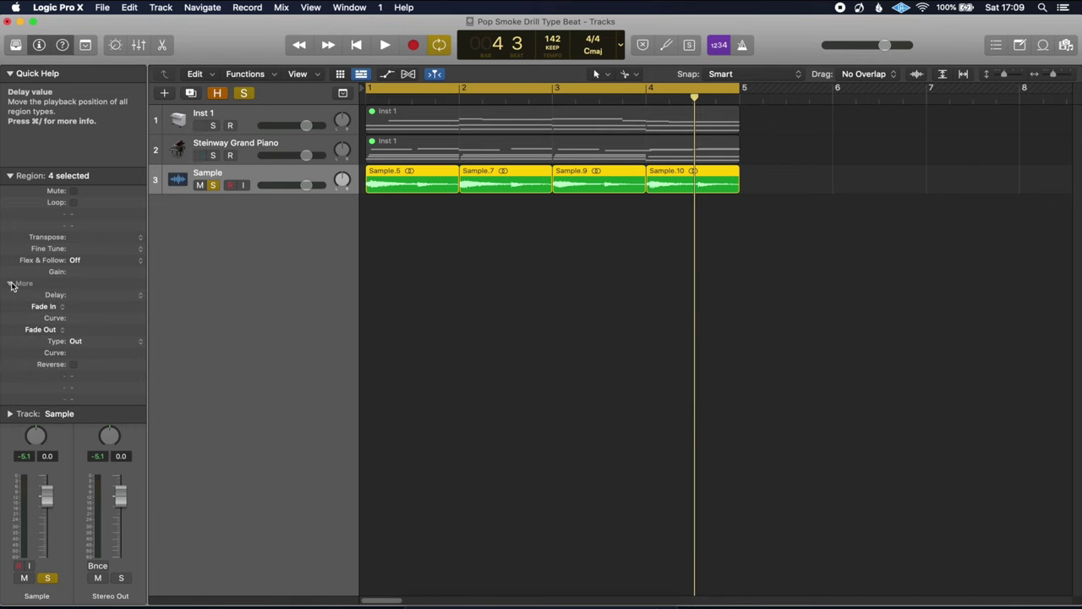
left_click(74, 364)
key("space")
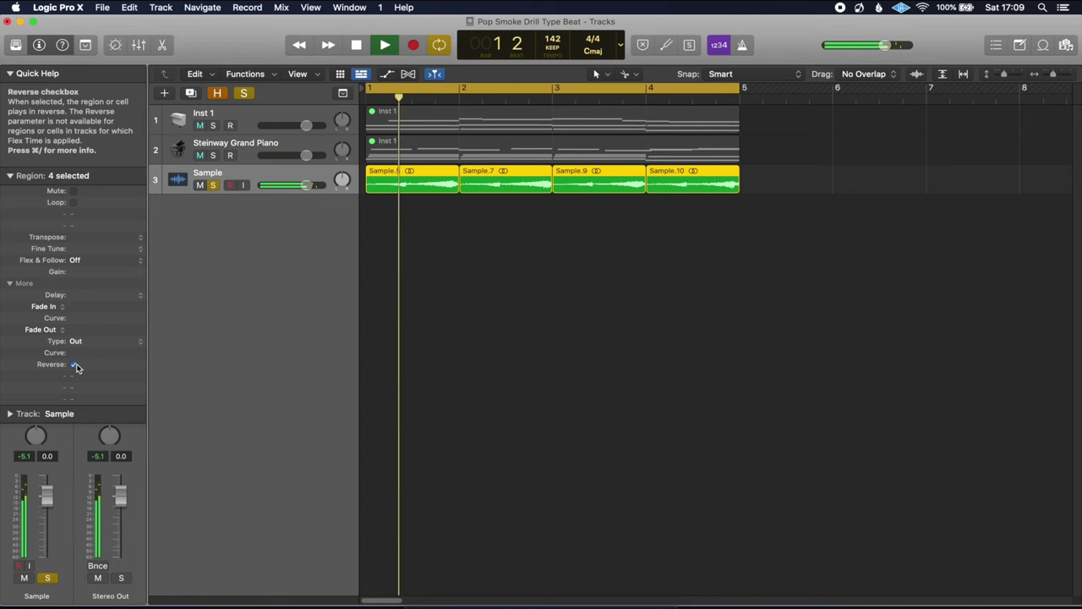
key("space")
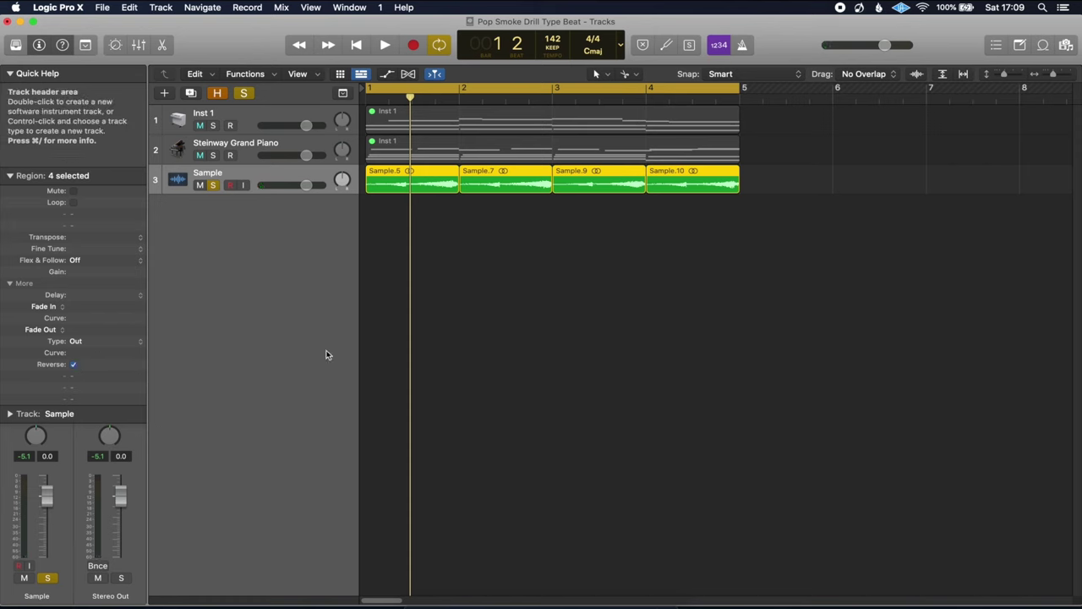
Step: Restore the Sample slices to a single unreversed four-bar region, reverse it as a whole and listen to it
key("super+j")
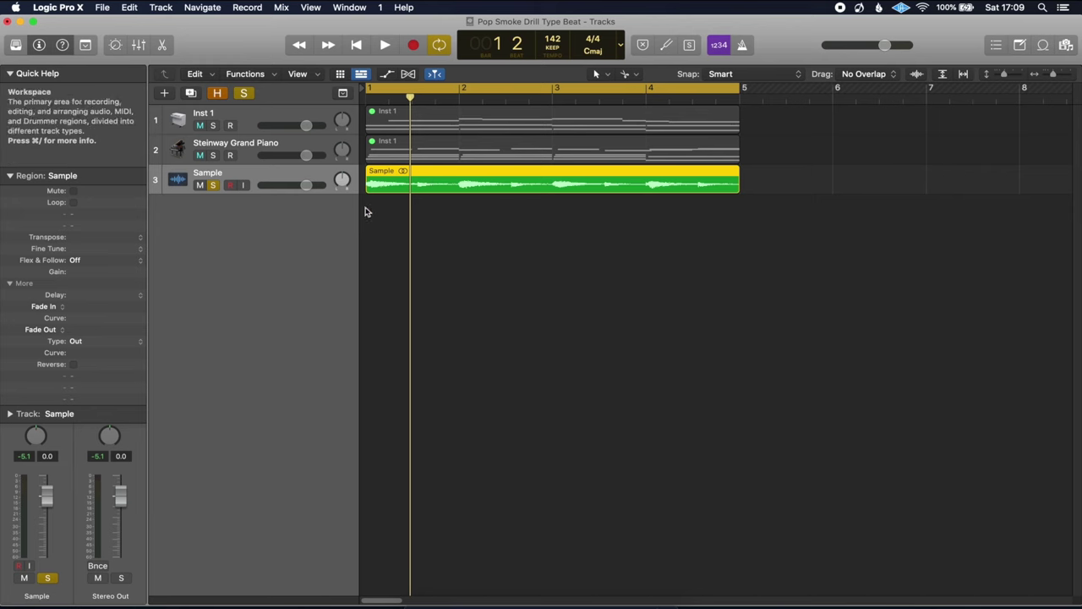
left_click(74, 364)
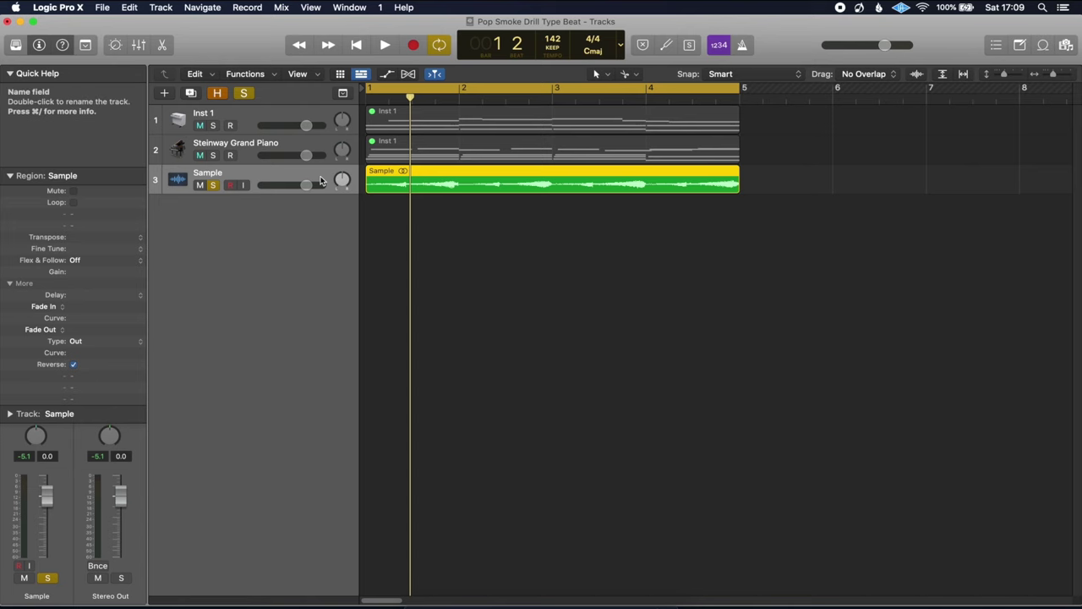
key("space")
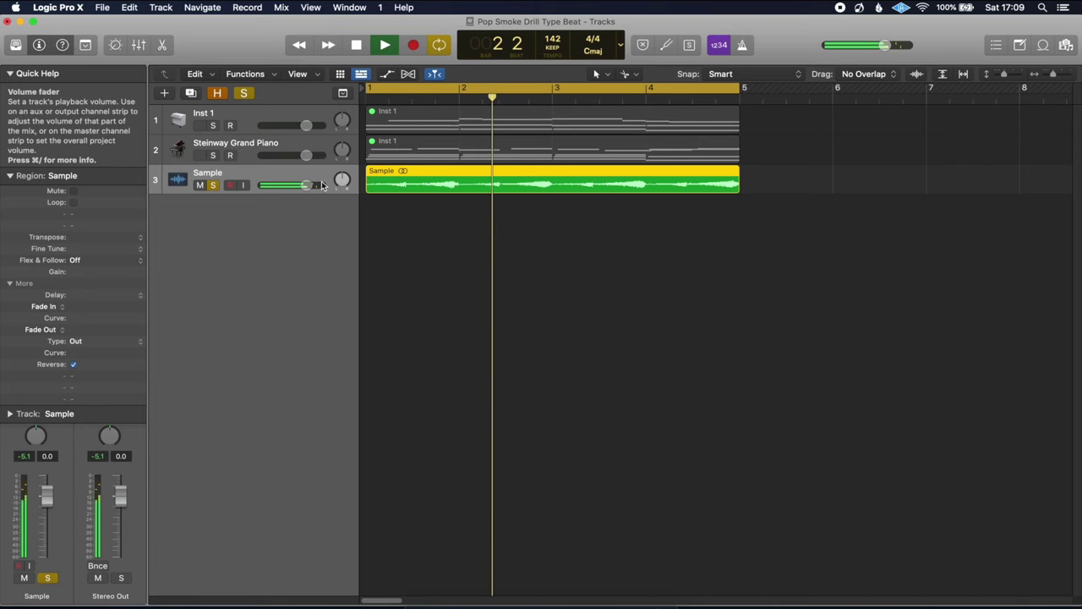
key("space")
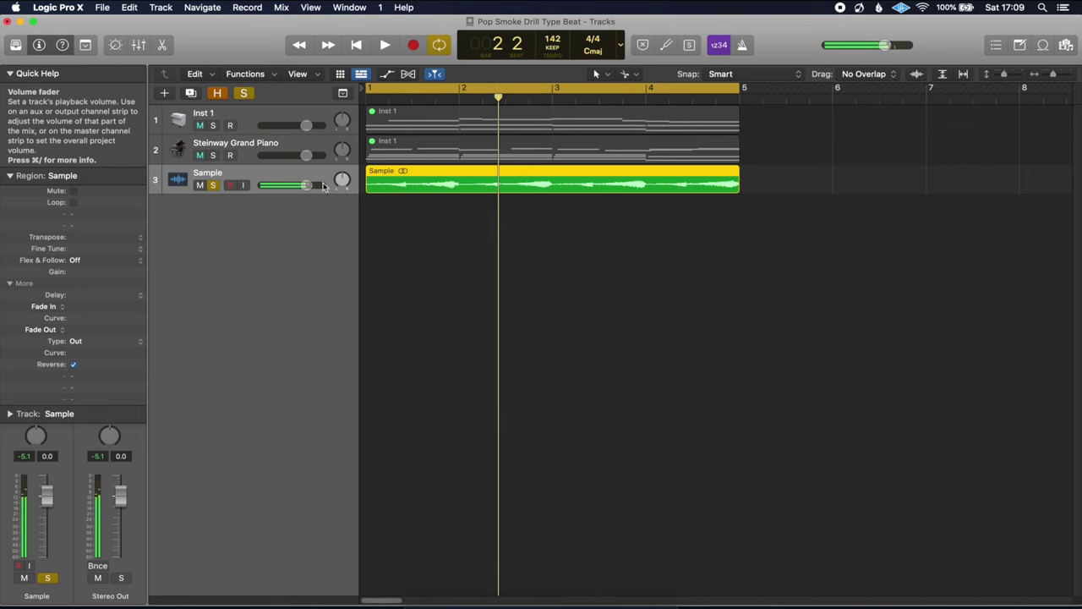
Step: Divide the reversed Sample region into four one-bar slices and move the first slice to the end, shifting the others one bar earlier
left_click(463, 181, "alt")
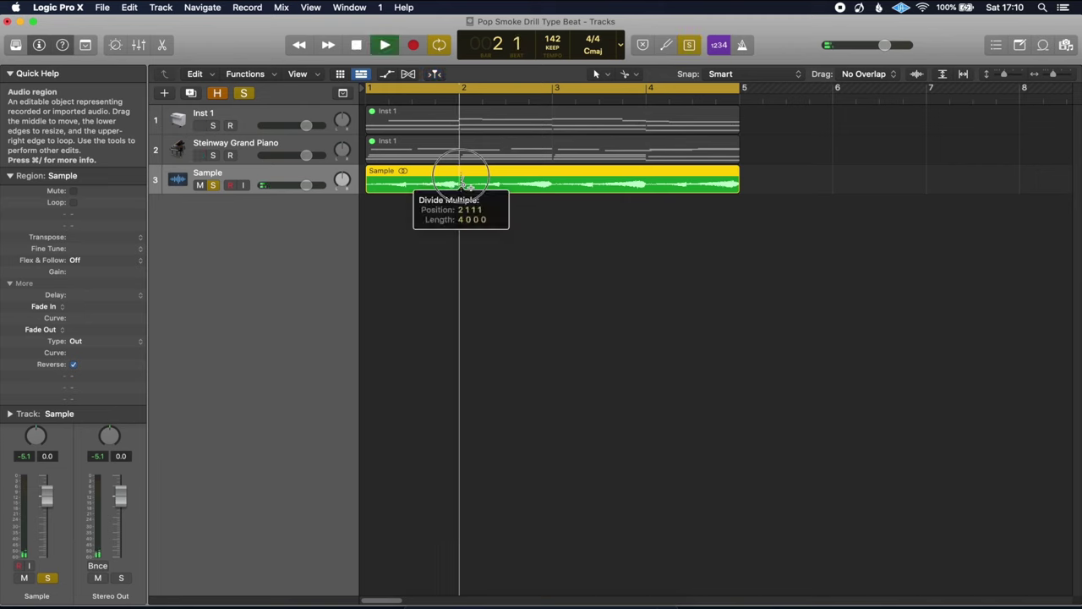
key("space")
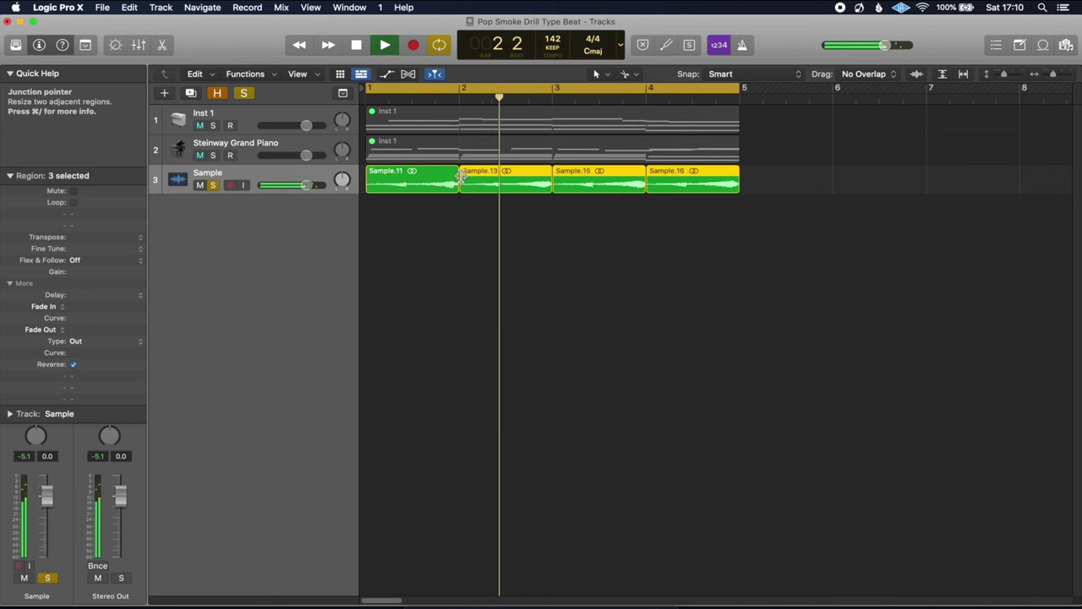
left_click(460, 232)
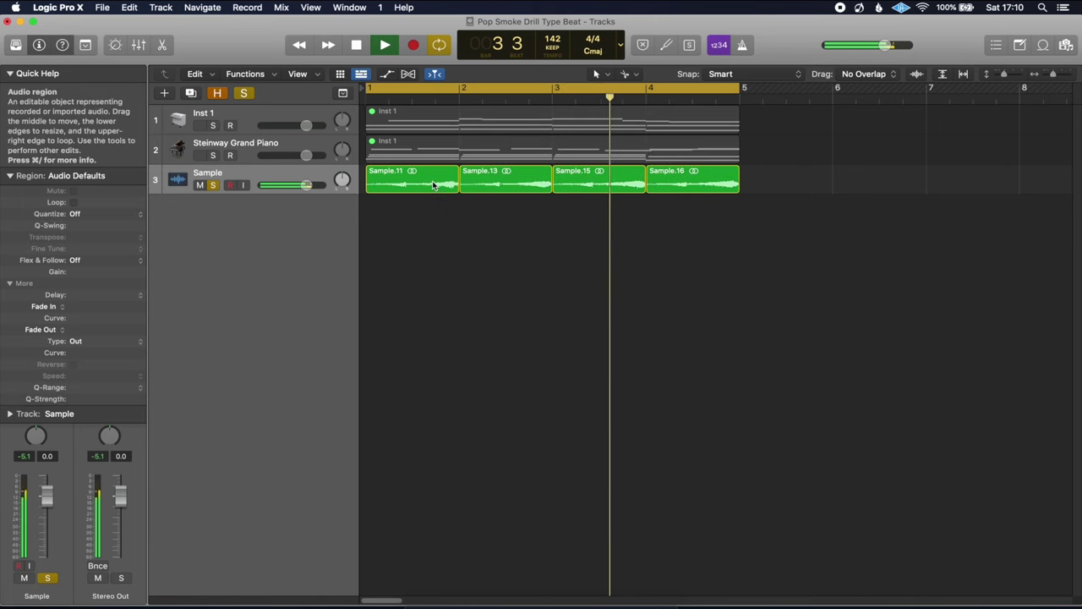
mouse_move(431, 184)
left_mouse_down()
mouse_move(867, 183)
mouse_move(420, 188)
left_mouse_up()
key("space")
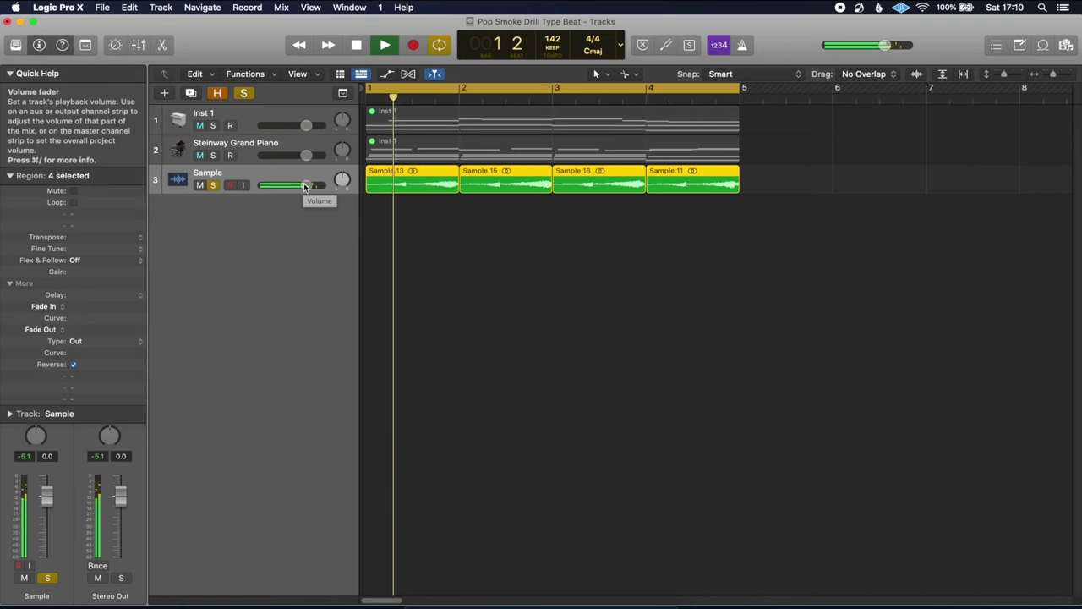
key("space")
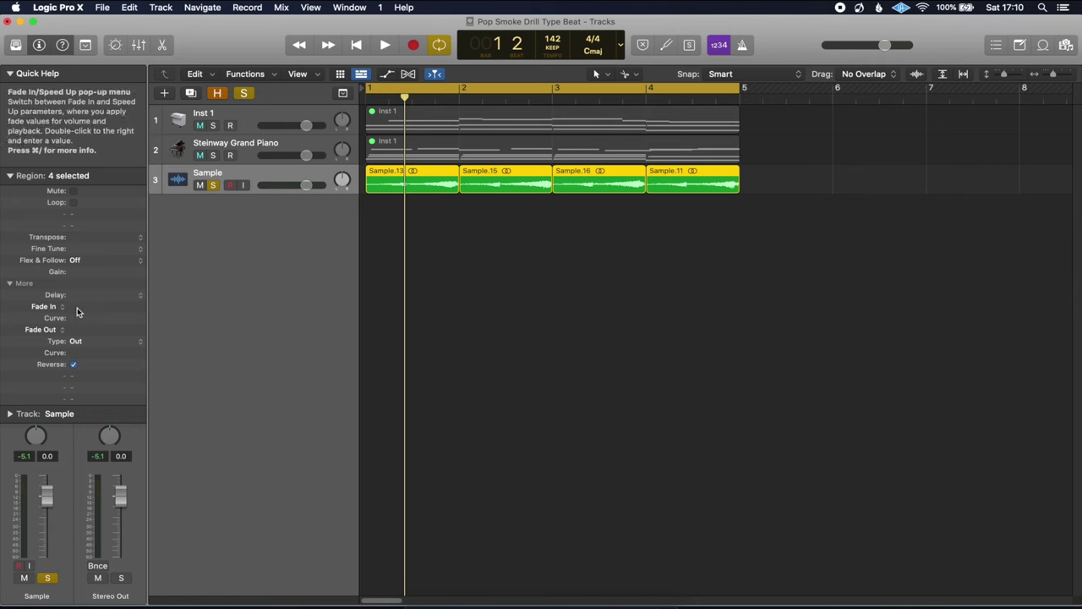
Step: Set a Fade In of 732 on all four Sample slices and listen to the result
left_click_drag(80, 306, 86, 266)
left_click_drag(118, 186, 136, 159)
left_click_drag(79, 305, 107, 173)
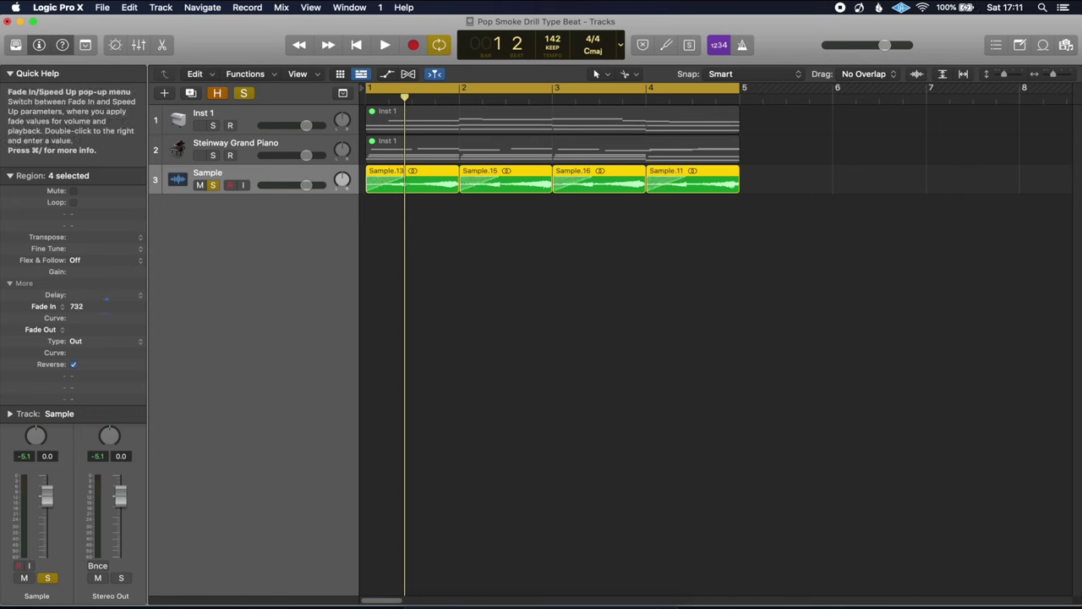
left_click_drag(105, 305, 106, 300)
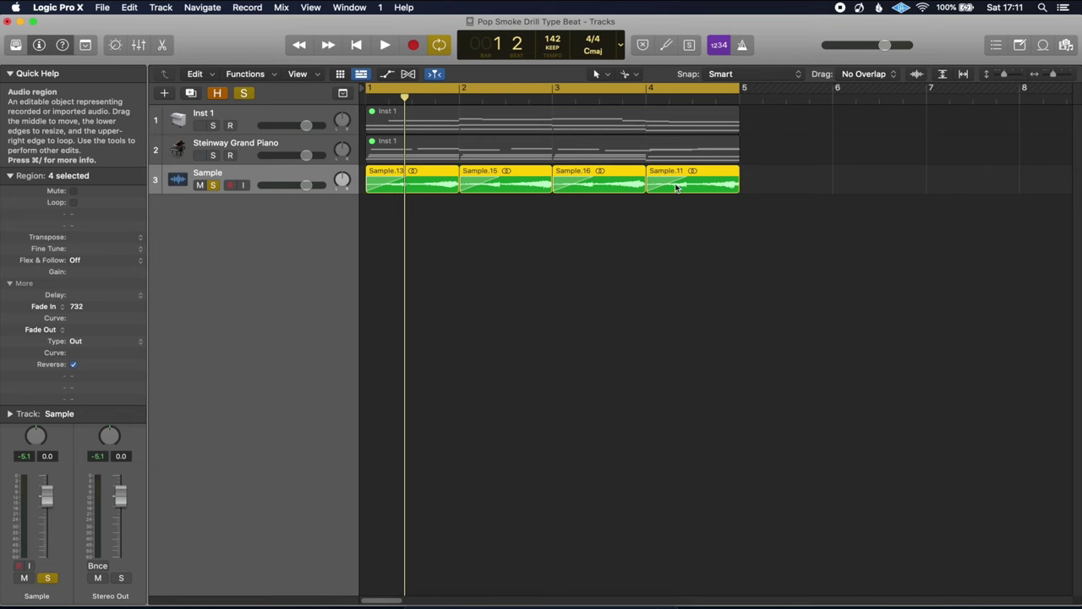
key("space")
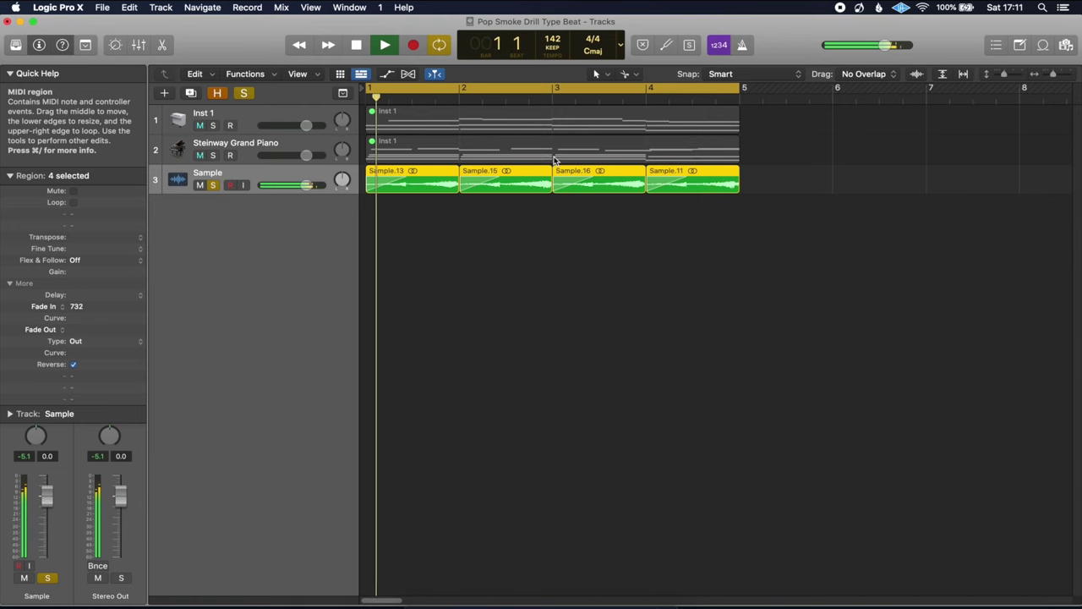
key("space")
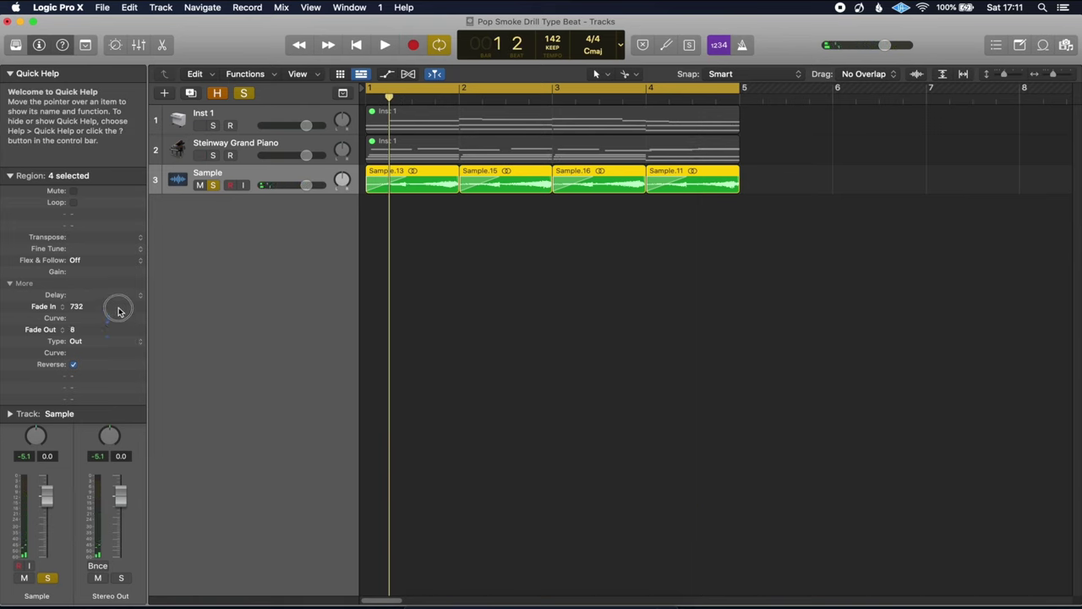
Step: Set a Fade Out of 20 on all four Sample slices and play the loop
left_click_drag(119, 311, 128, 277)
key("space")
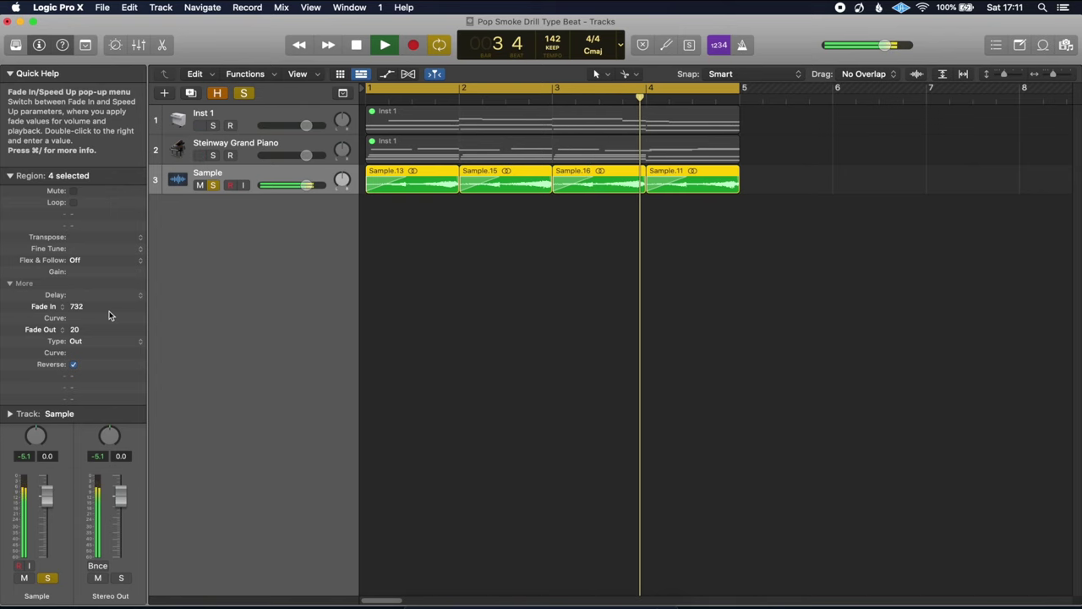
key("space")
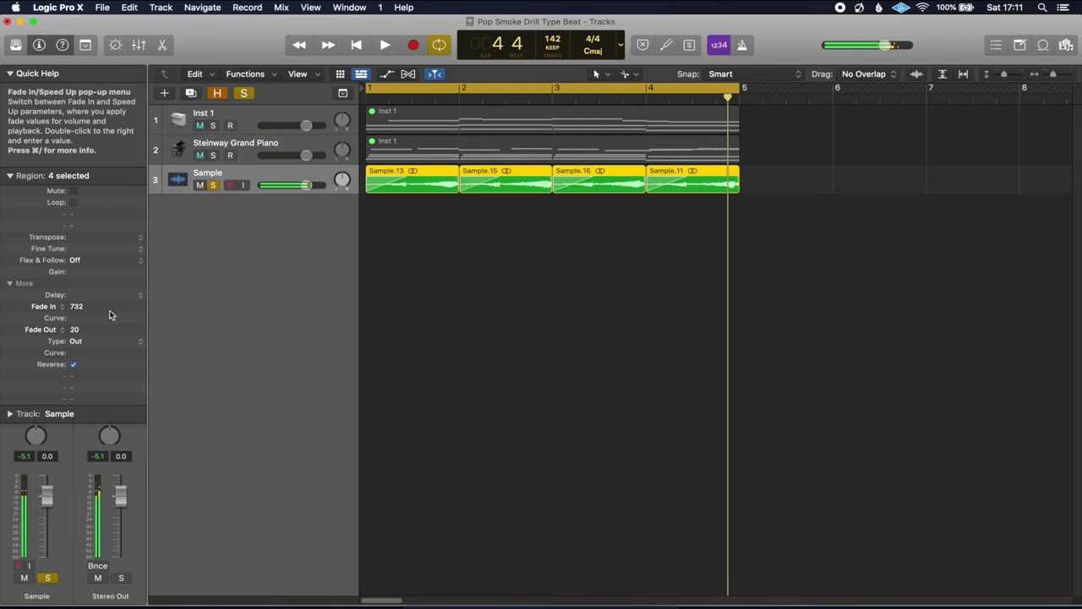
Step: Clear the solo on all tracks and toggle the mute of the Inst 1 and piano MIDI regions off and back on
left_click(243, 94)
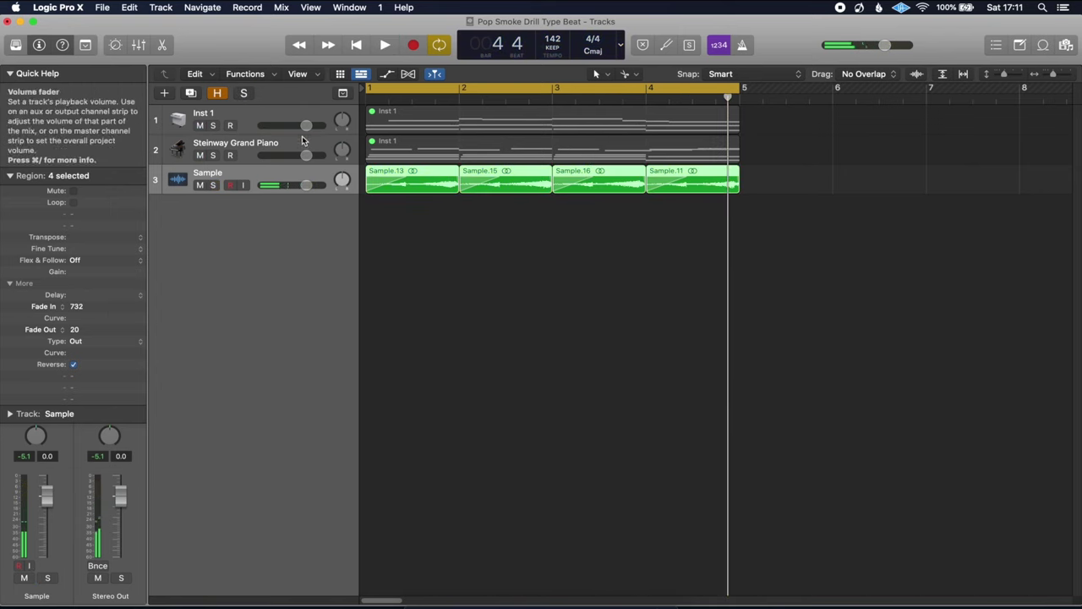
left_click_drag(784, 123, 648, 151)
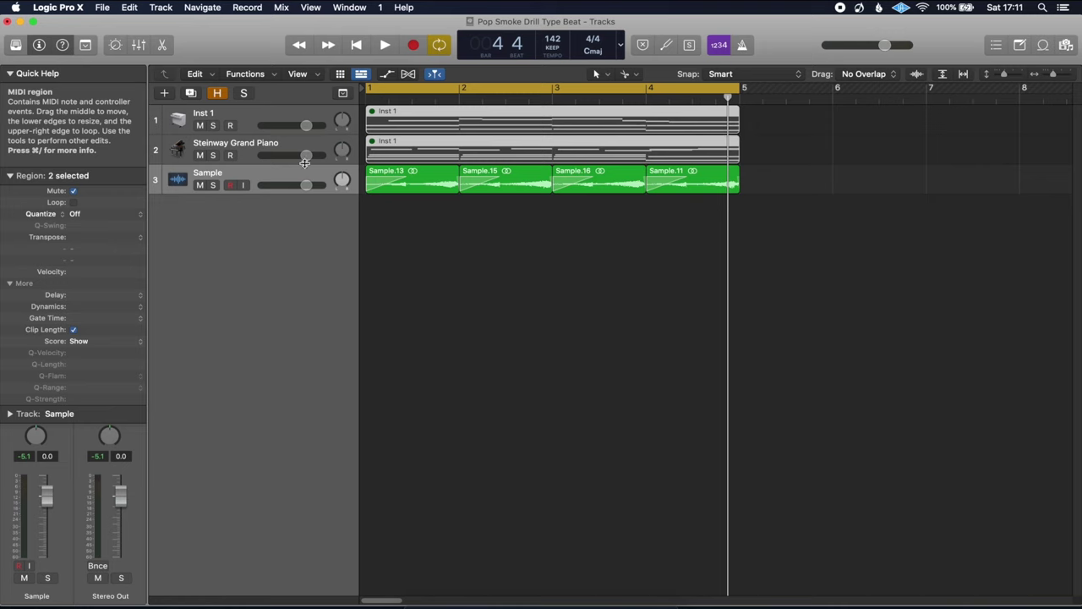
left_click(72, 193)
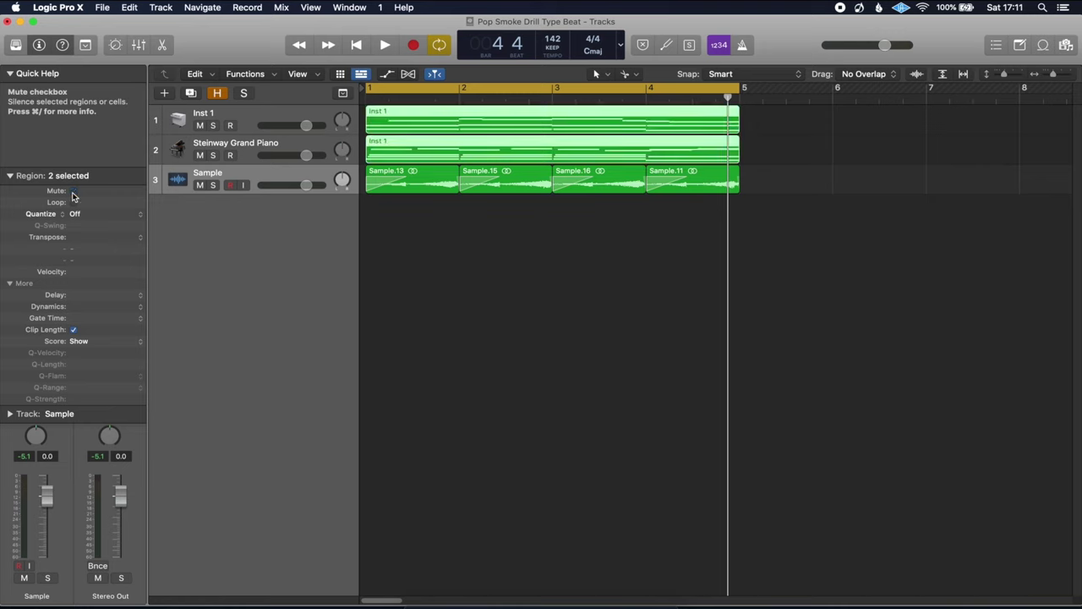
left_click(73, 193)
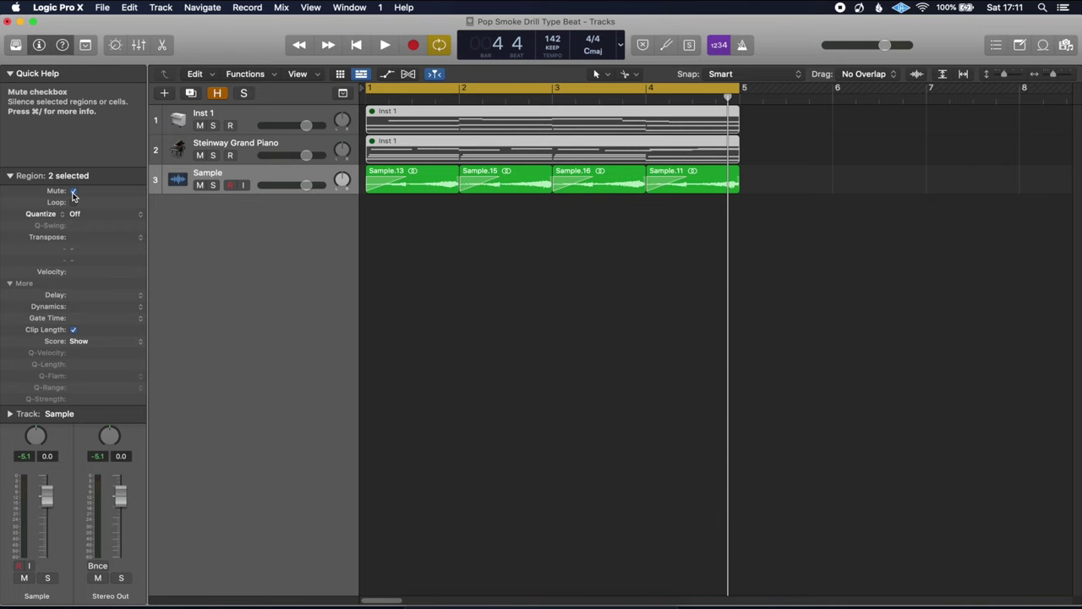